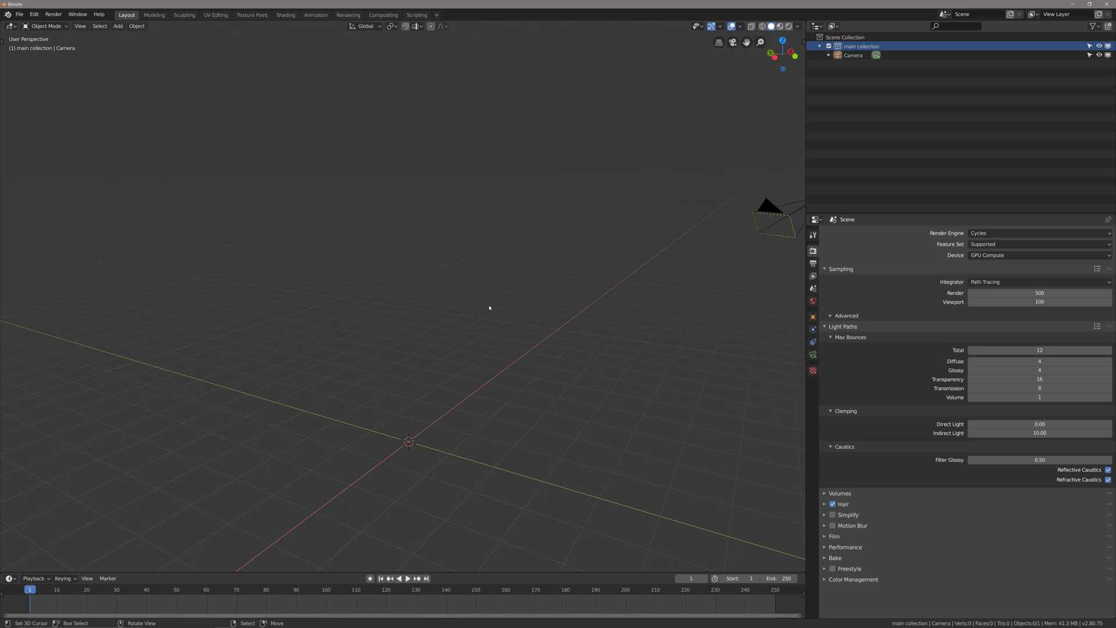
Switch the render engine to Eevee and set sampling to 128 viewport and 256 render samples.
click(1004, 233)
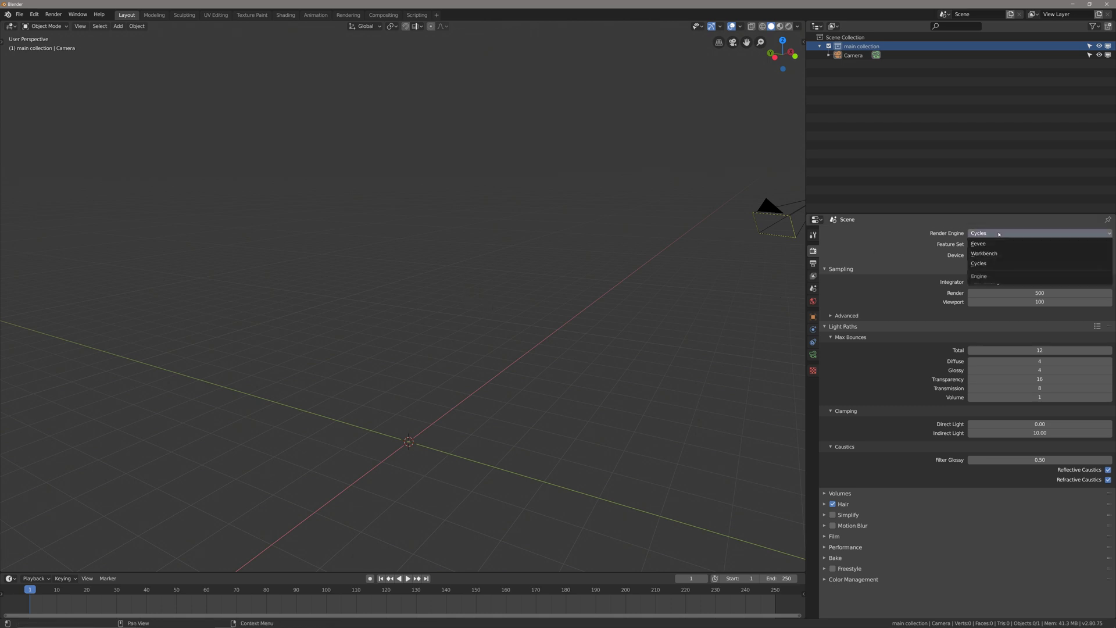
click(1004, 245)
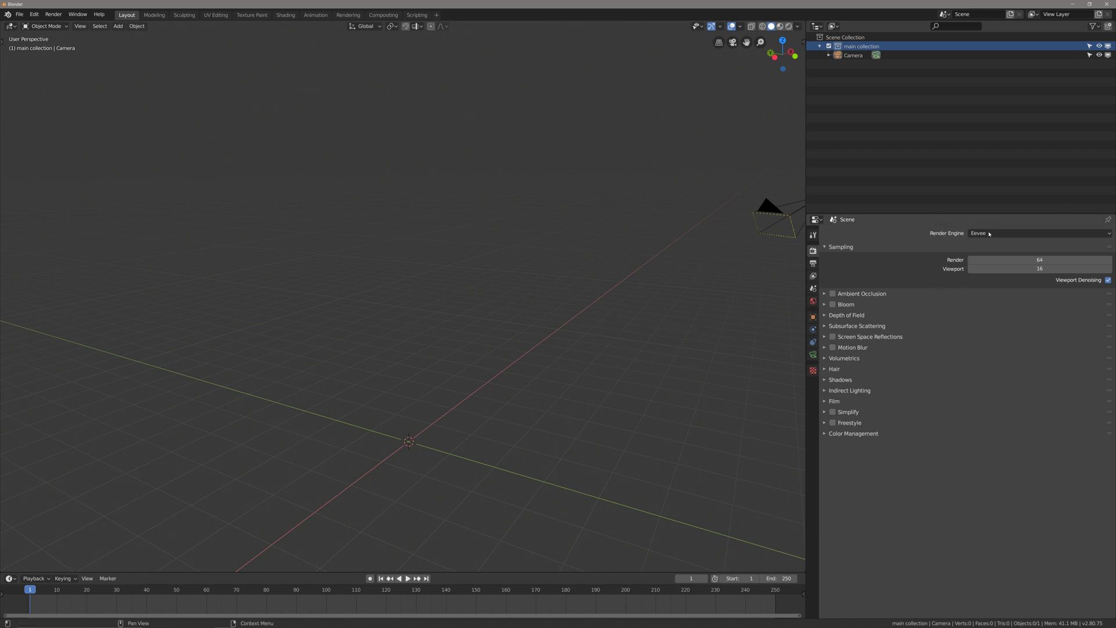
click(997, 268)
text(128)
key(Return)
click(1009, 259)
text(256)
key(Return)
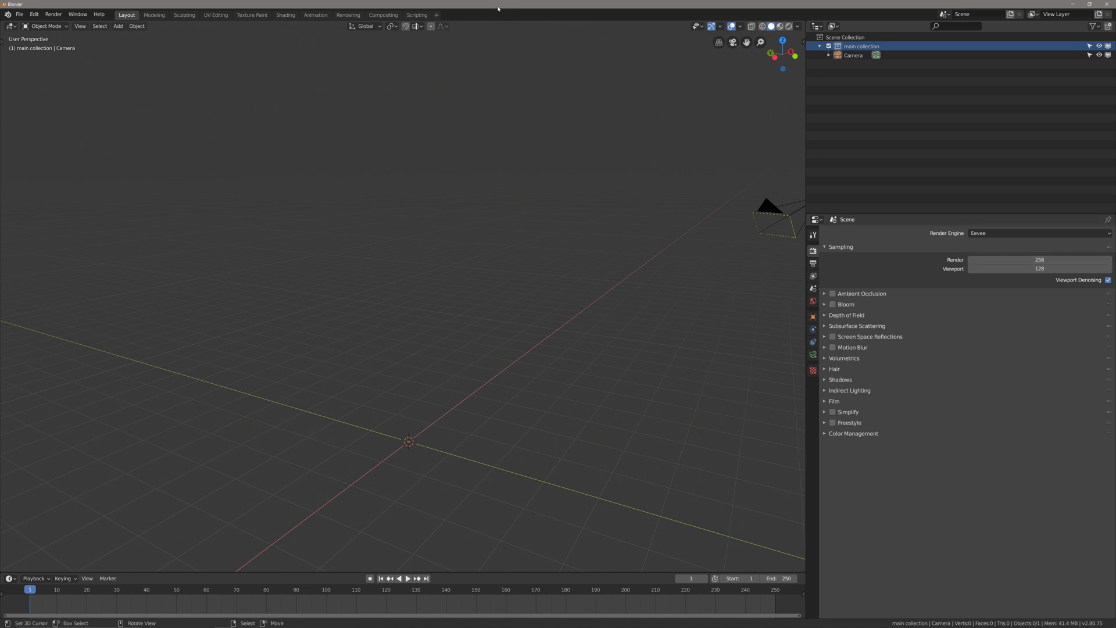
Turn on the Screencast Keys display for the 3D viewport.
key(n)
click(800, 141)
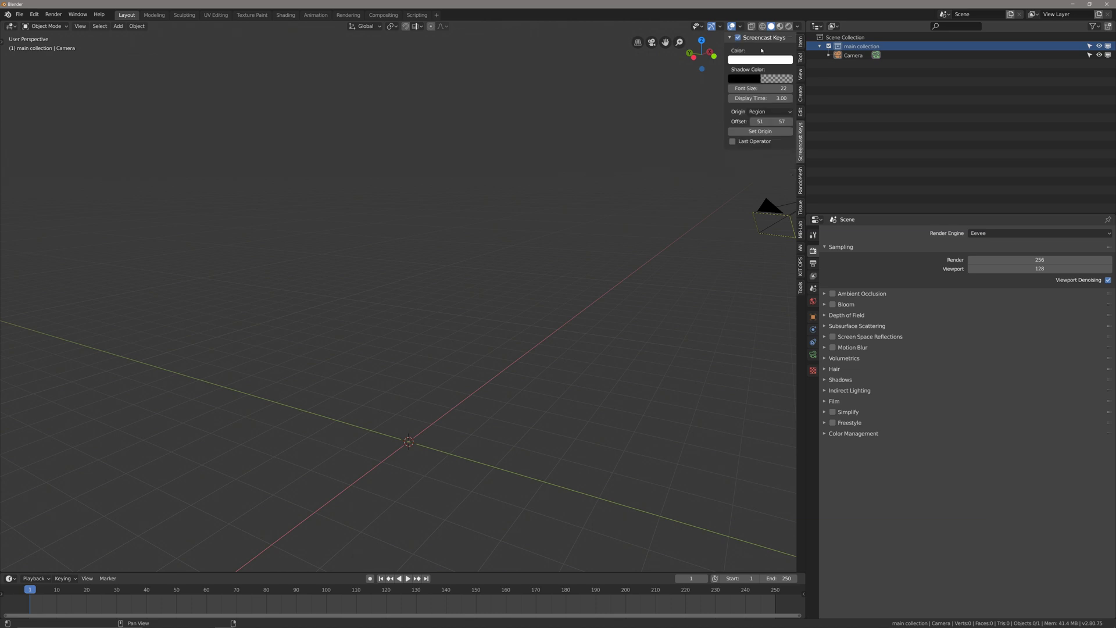
click(738, 38)
key(n)
key(n)
key(n)
Add a UV sphere at the world origin and shade it smooth.
shift+middle_drag(350, 353, 429, 361)
scroll(424, 414, up, 2)
key(shift+a)
mouse_move(433, 408)
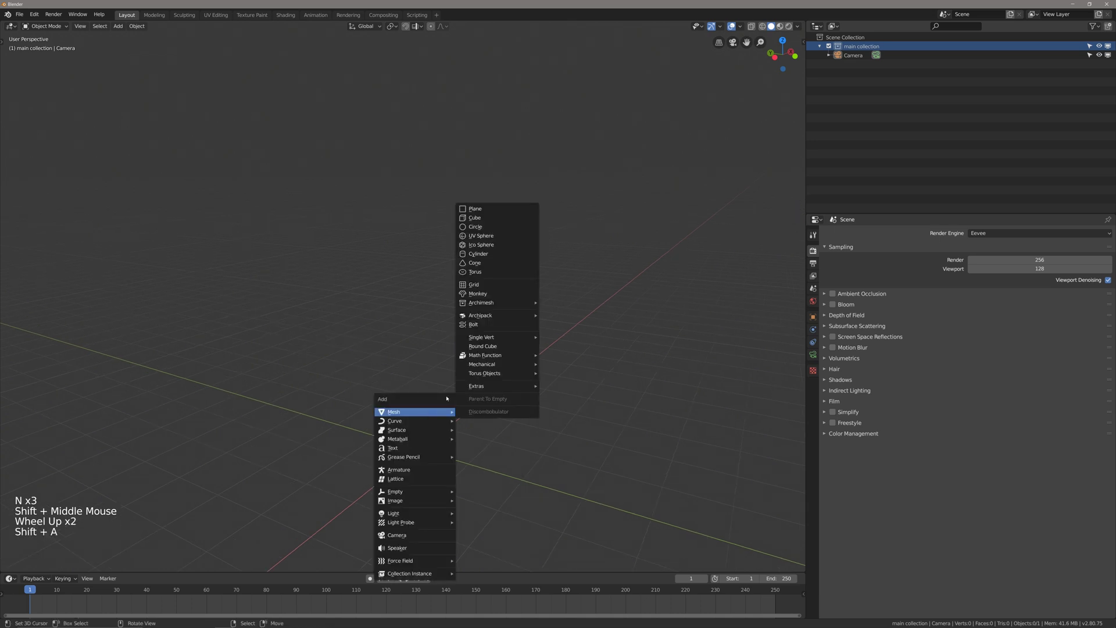
click(481, 236)
middle_drag(488, 302, 460, 326)
key(w)
click(466, 324)
shift+scroll(443, 368, up, 1)
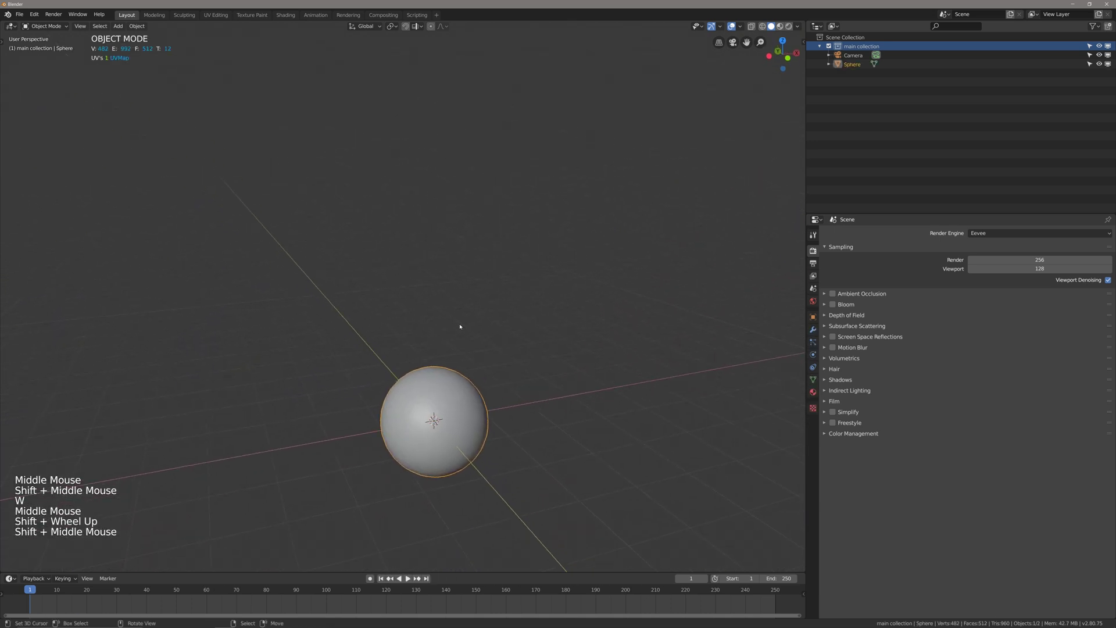
Give the sphere a level 2 Subdivision modifier and rename it metal.sphere.MESH.
key(ctrl+2)
click(874, 64)
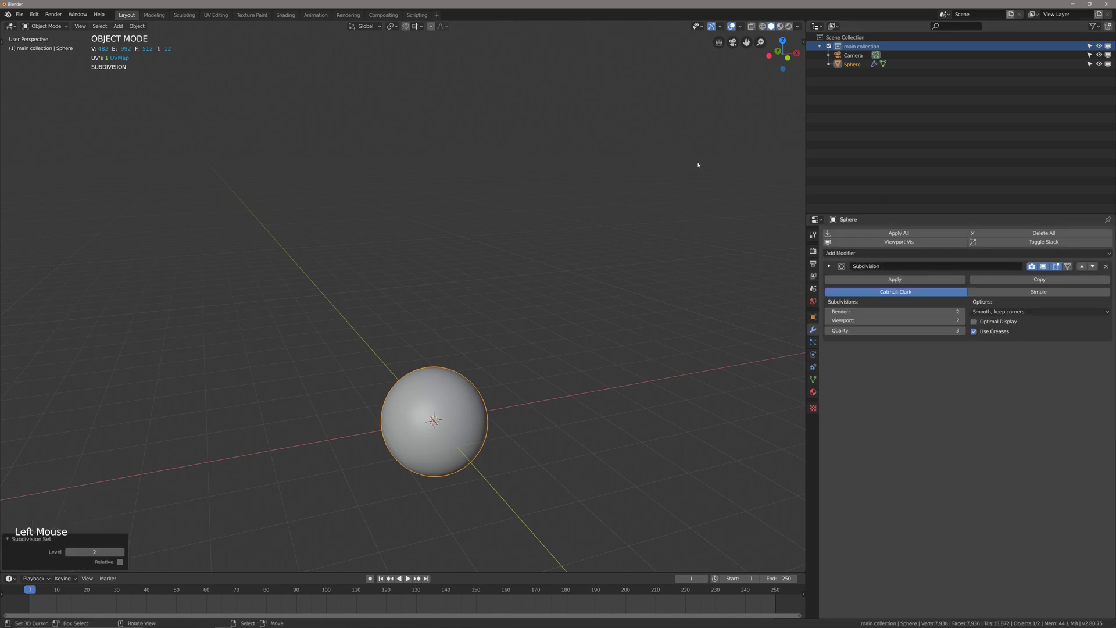
key(F2)
text(metal.sphere.MESH)
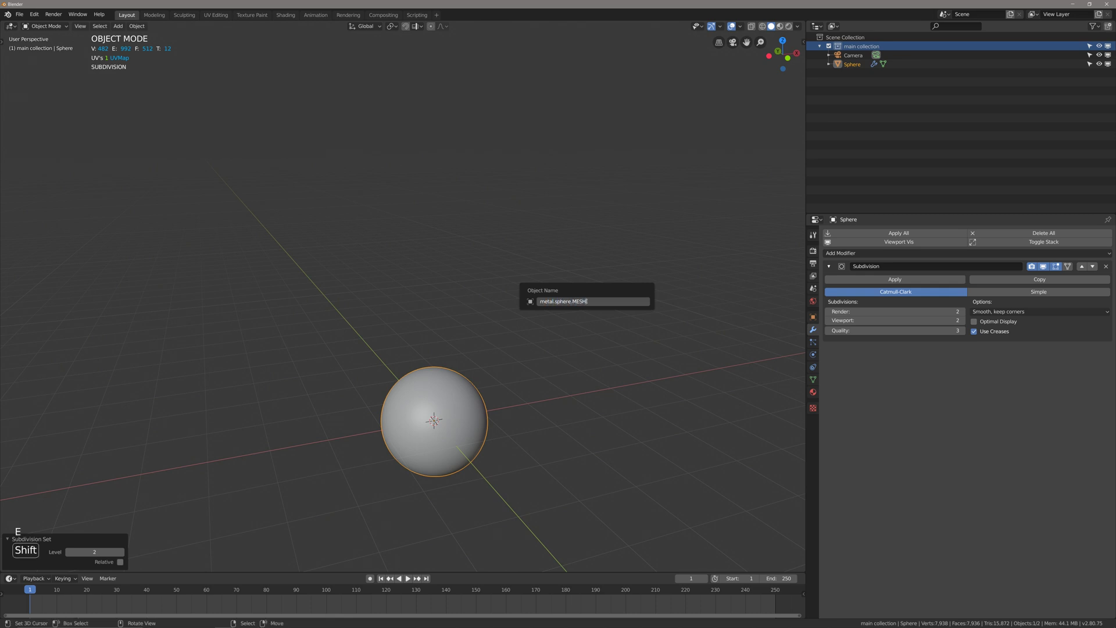
key(Return)
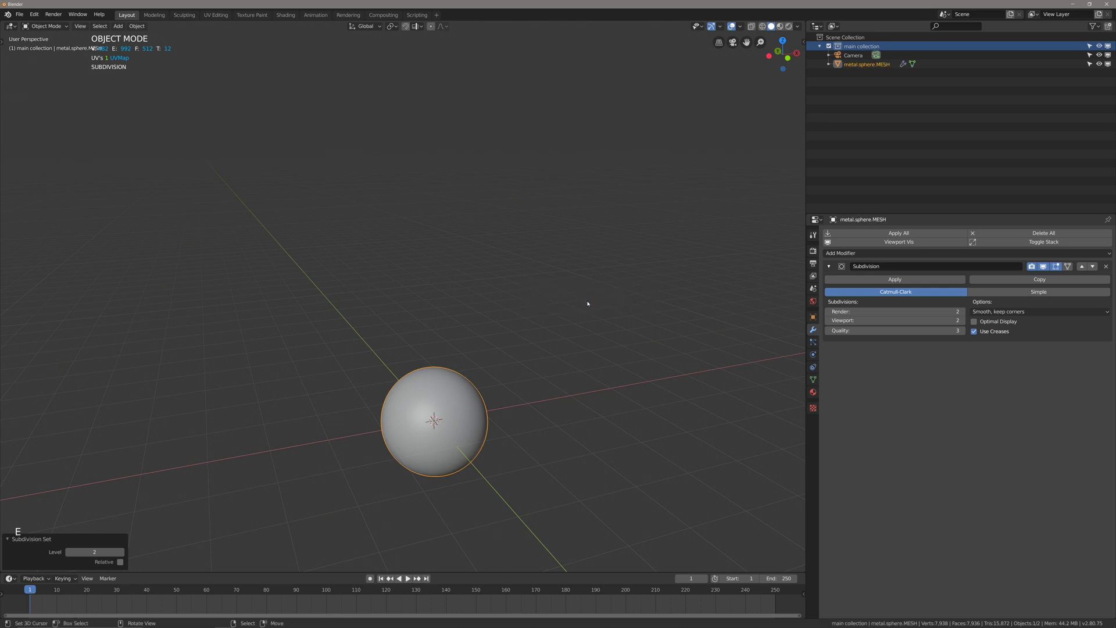
Split the 3D viewport into upper and lower areas, set the lower one to Rendered shading, and deselect the sphere.
drag(801, 24, 797, 351)
shift+middle_drag(575, 455, 578, 417)
mouse_move(499, 483)
shift+middle_down()
mouse_move(508, 440)
mouse_move(484, 445)
mouse_move(493, 479)
mouse_move(514, 471)
shift+middle_up()
key(z)
scroll(501, 446, down, 2)
key(alt+a)
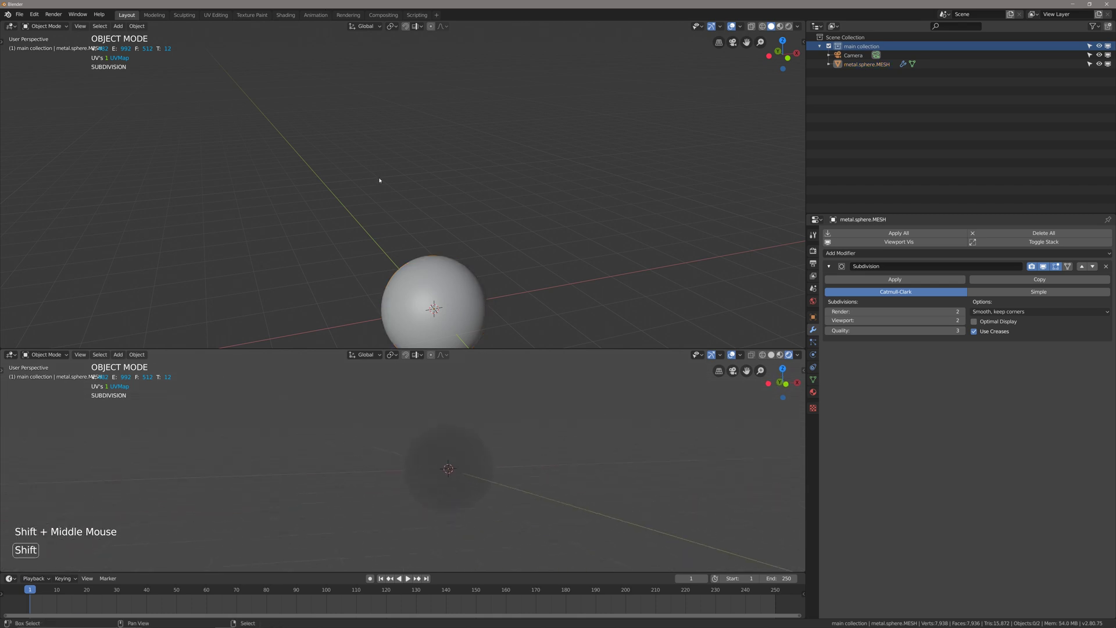
Turn the upper viewport into a shader editor showing the World nodes.
key(shift+F3)
key(shift+F3)
key(shift+F3)
key(shift+F3)
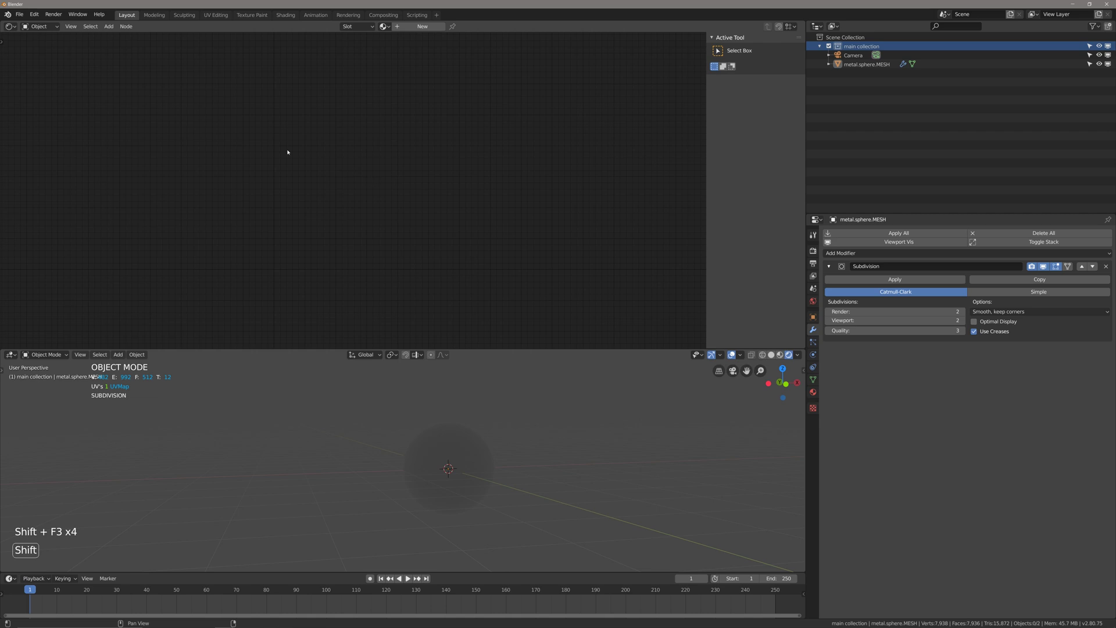
click(39, 26)
click(48, 50)
Add a linked Texture Coordinate, Mapping and Environment Texture setup to the World's Background node with Node Wrangler.
middle_drag(293, 186, 371, 179)
key(alt+a)
right_click(328, 197)
key(g)
click(343, 199)
key(ctrl+t)
shift+middle_drag(233, 192, 291, 203)
Move the Texture Coordinate, Mapping and Environment Texture nodes away from the Background node to space out the tree.
key(alt+a)
key(b)
drag(393, 155, 180, 239)
key(g)
click(144, 246)
key(alt+a)
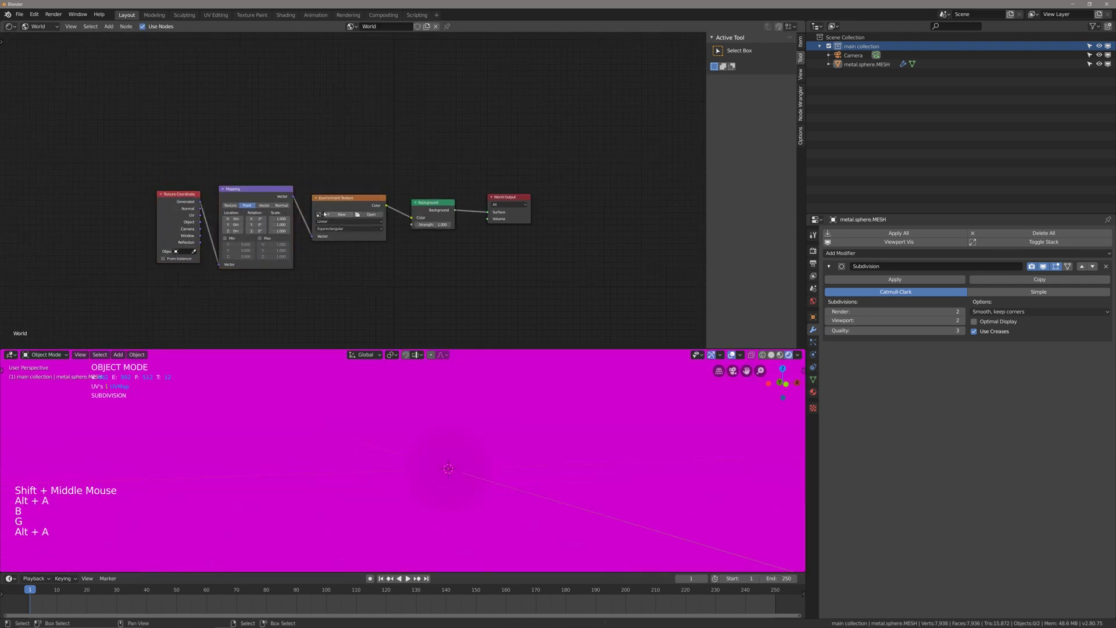
shift+middle_drag(266, 171, 268, 182)
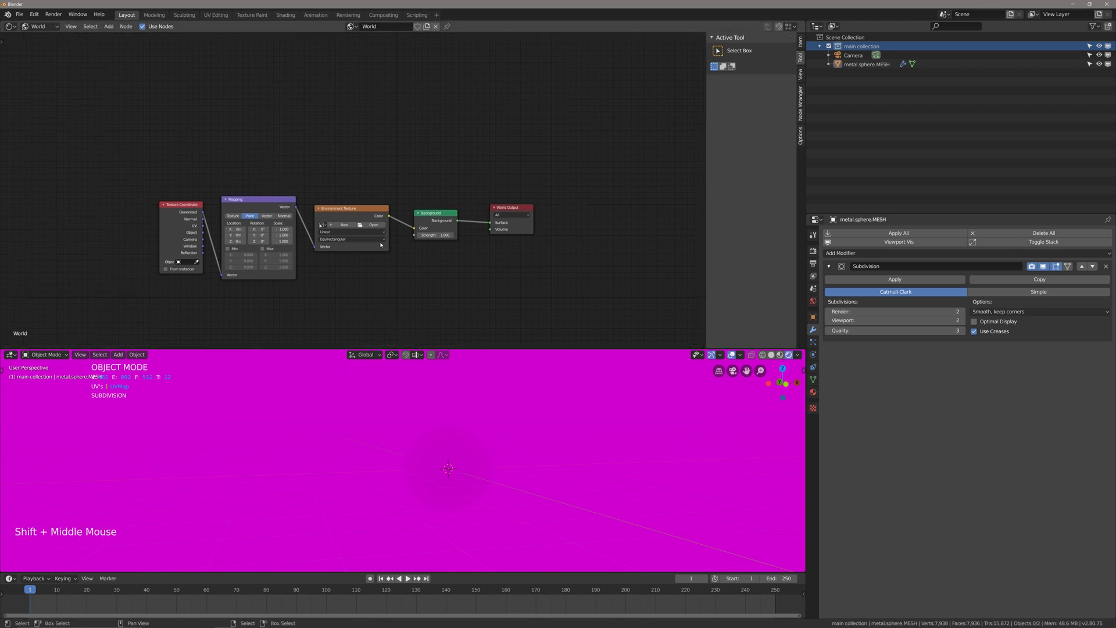
Search the add-on preferences for "node" and check whether Node Wrangler is enabled.
key(F4)
click(433, 452)
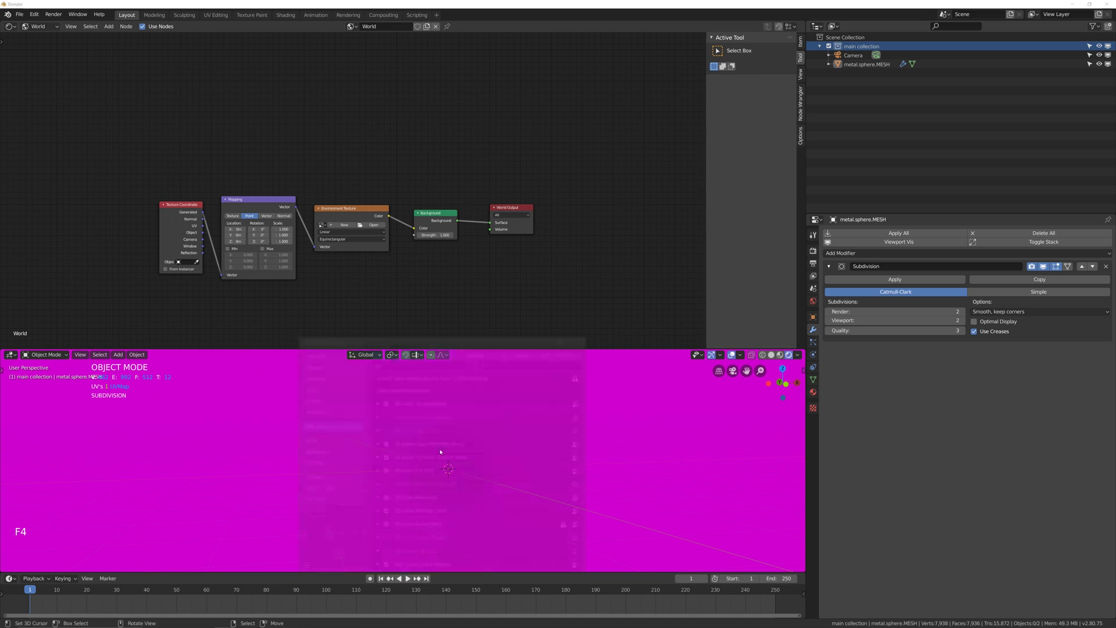
click(524, 361)
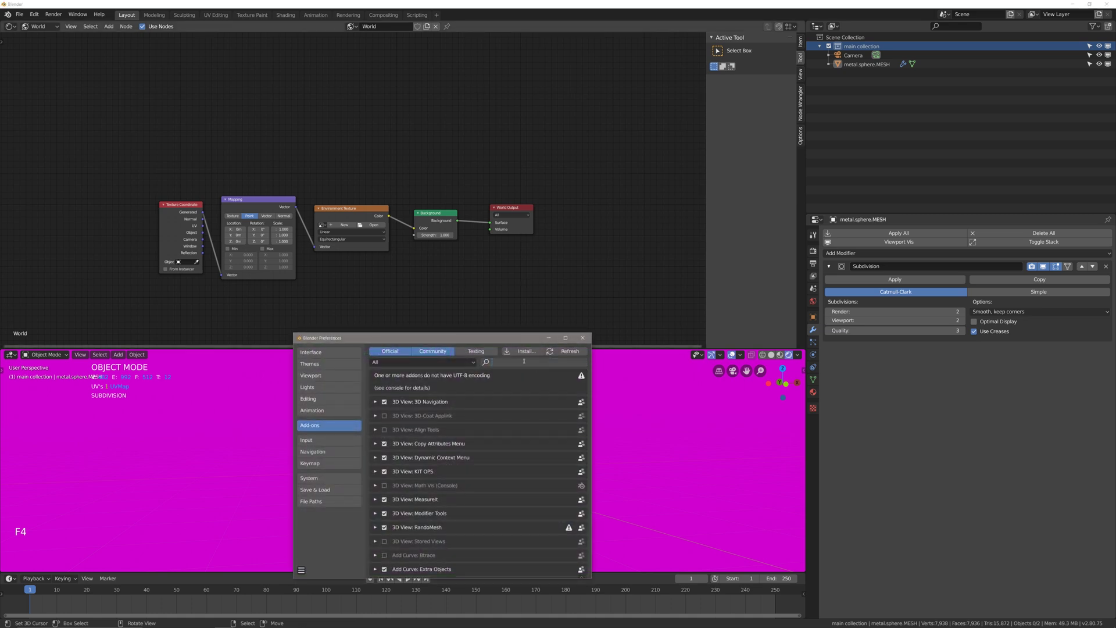
text(node)
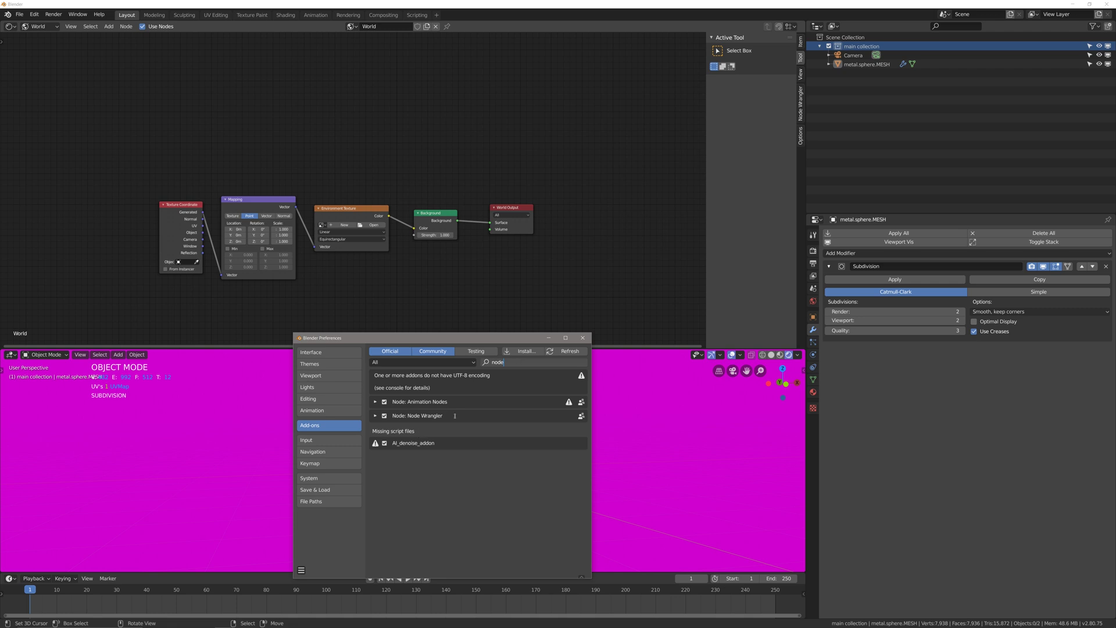
click(583, 338)
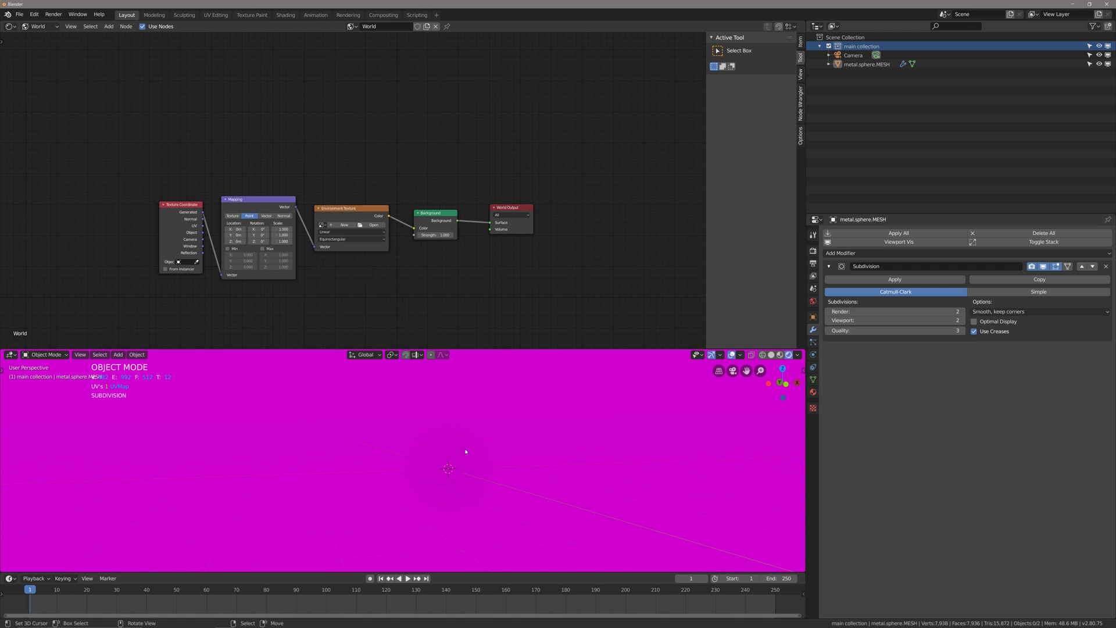
Load Stars Sphere.jpg from the temple_of_funk tutorial_assets folder into the Environment Texture node.
shift+middle_drag(384, 244, 381, 264)
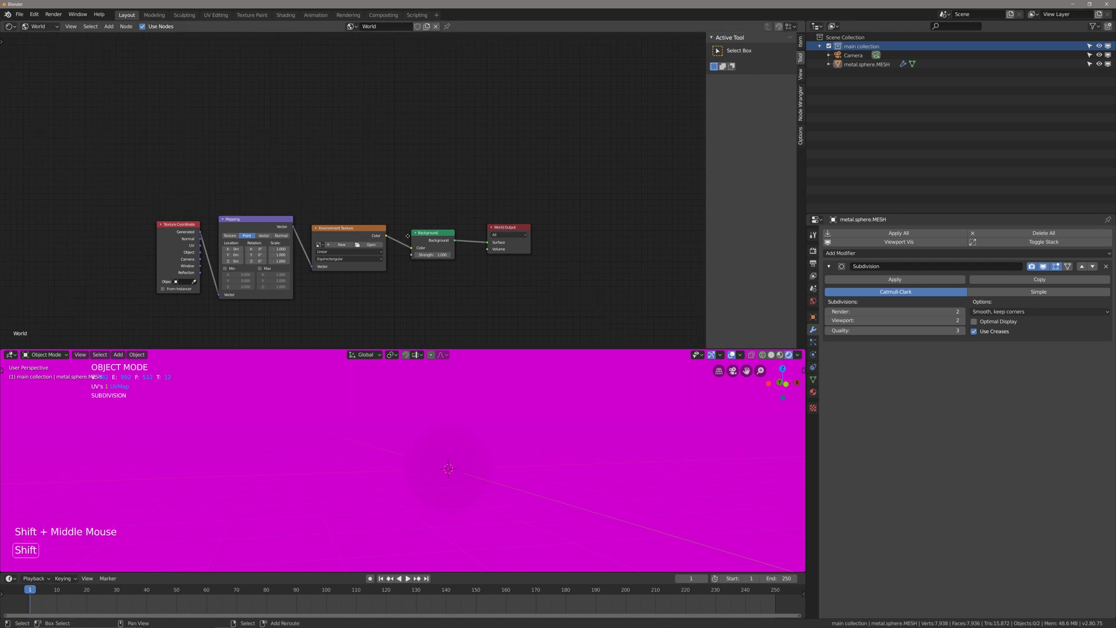
click(371, 249)
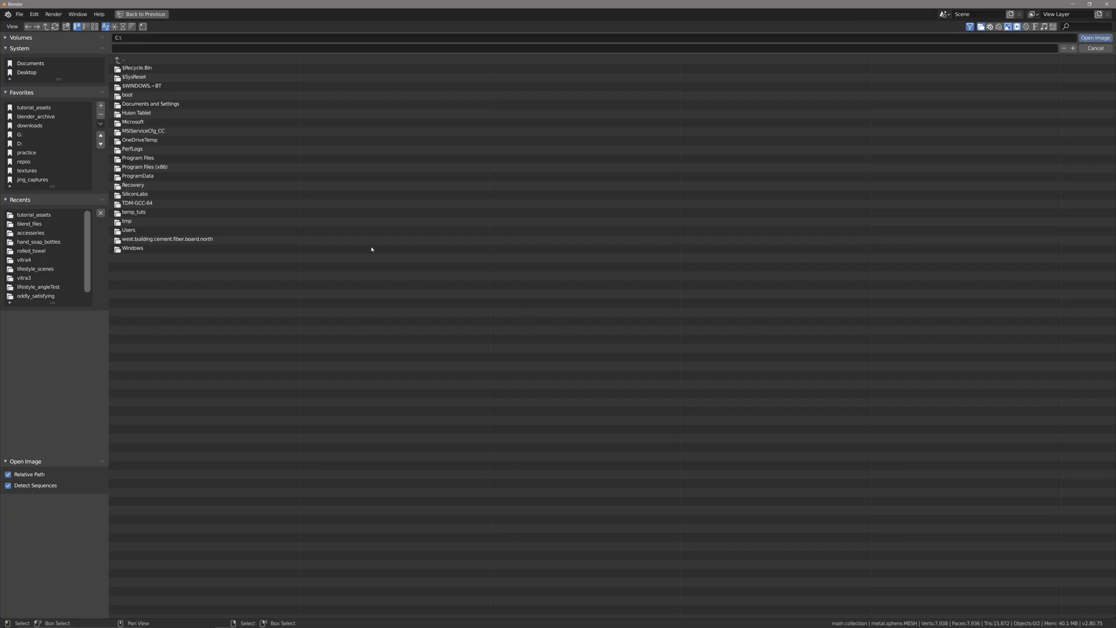
click(35, 108)
click(87, 116)
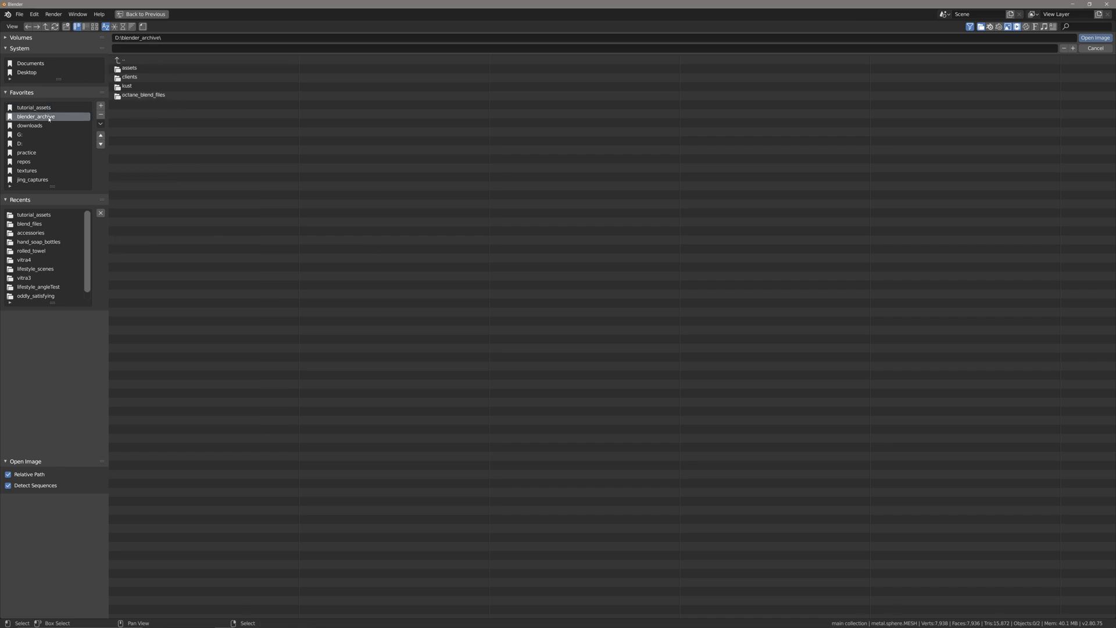
click(133, 89)
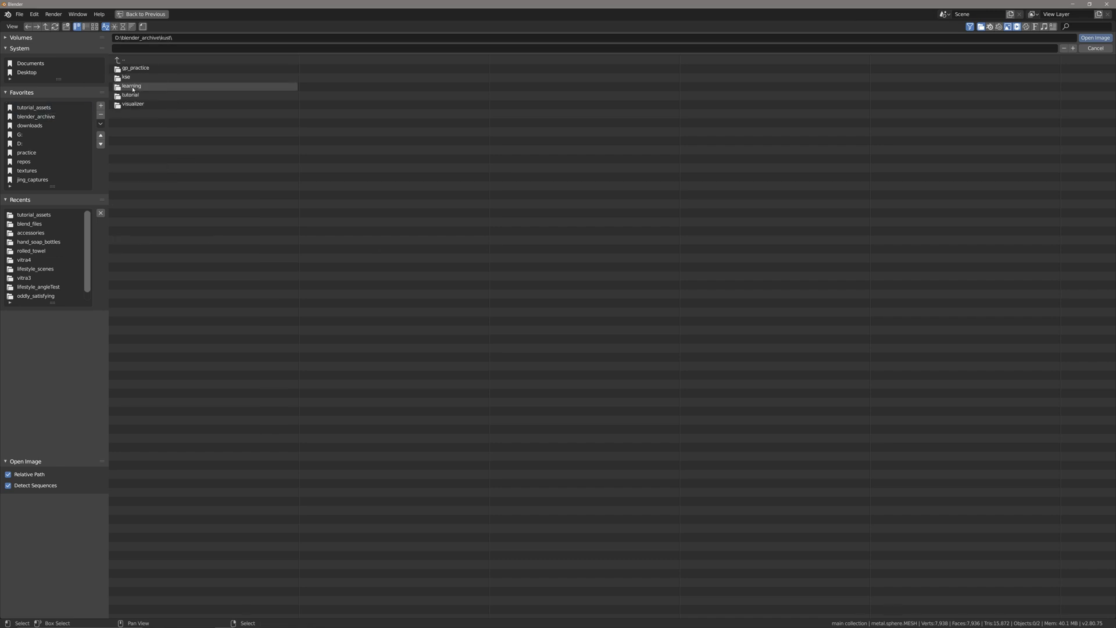
click(154, 96)
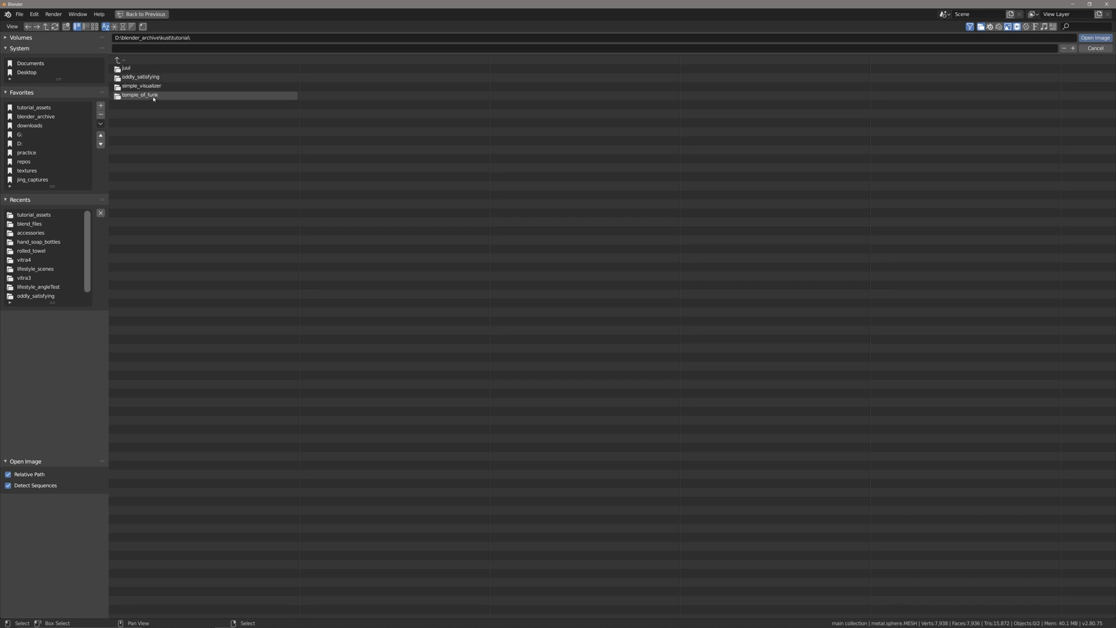
click(152, 87)
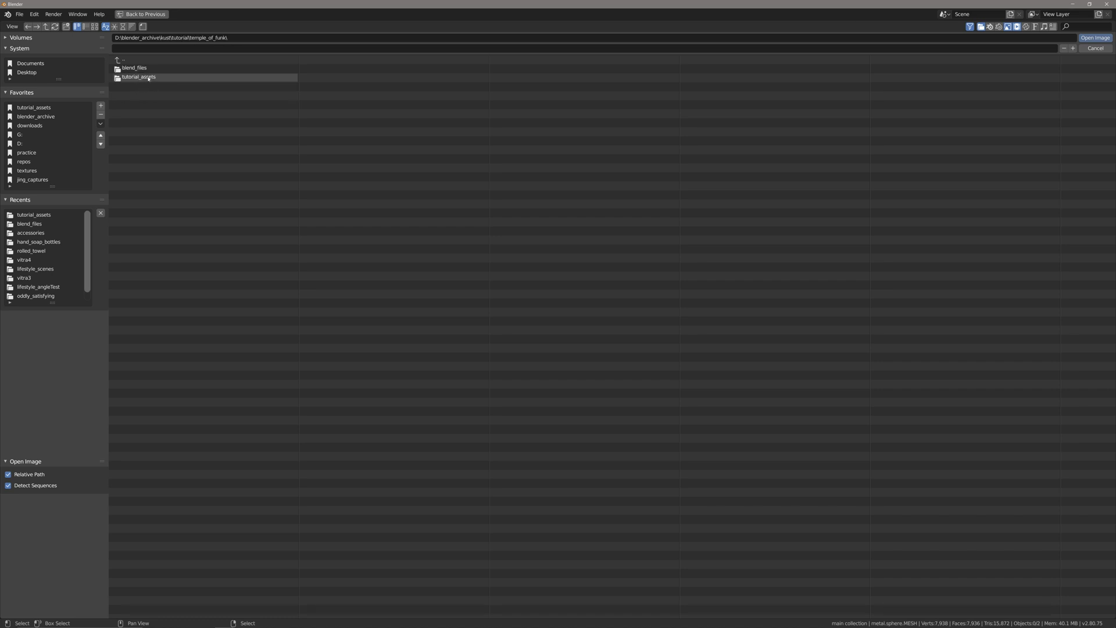
click(148, 78)
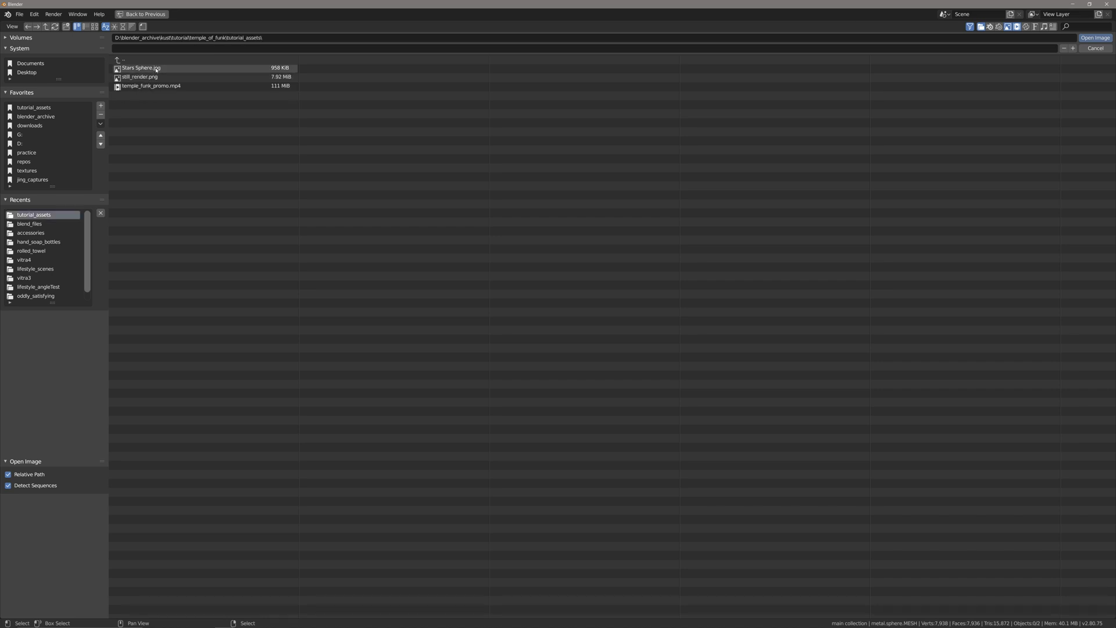
click(156, 69)
double_click(156, 70)
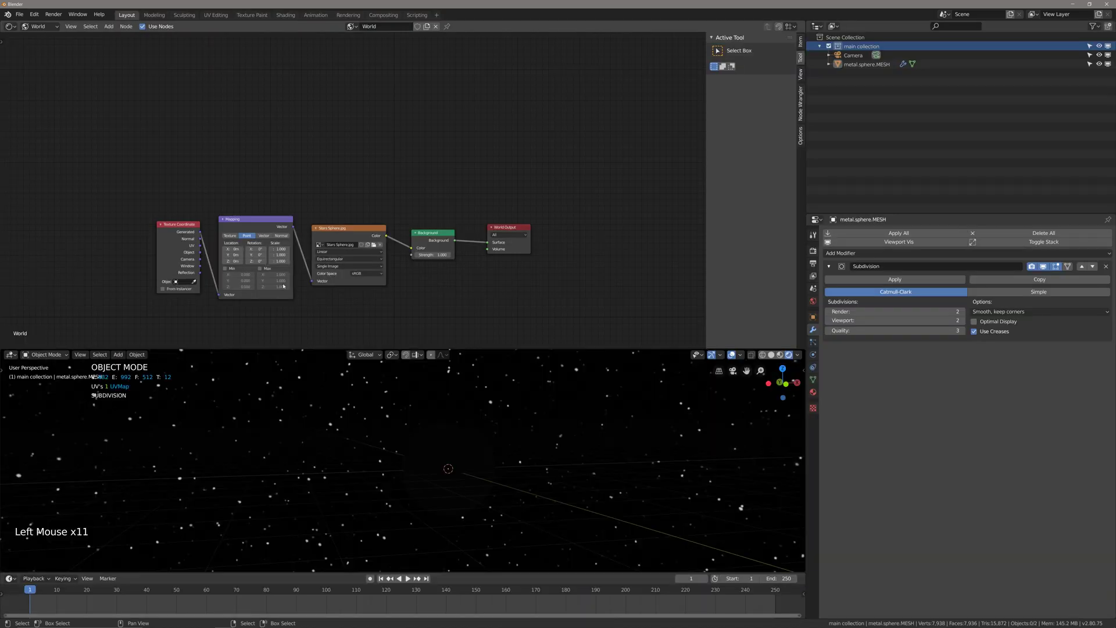
middle_click(490, 470)
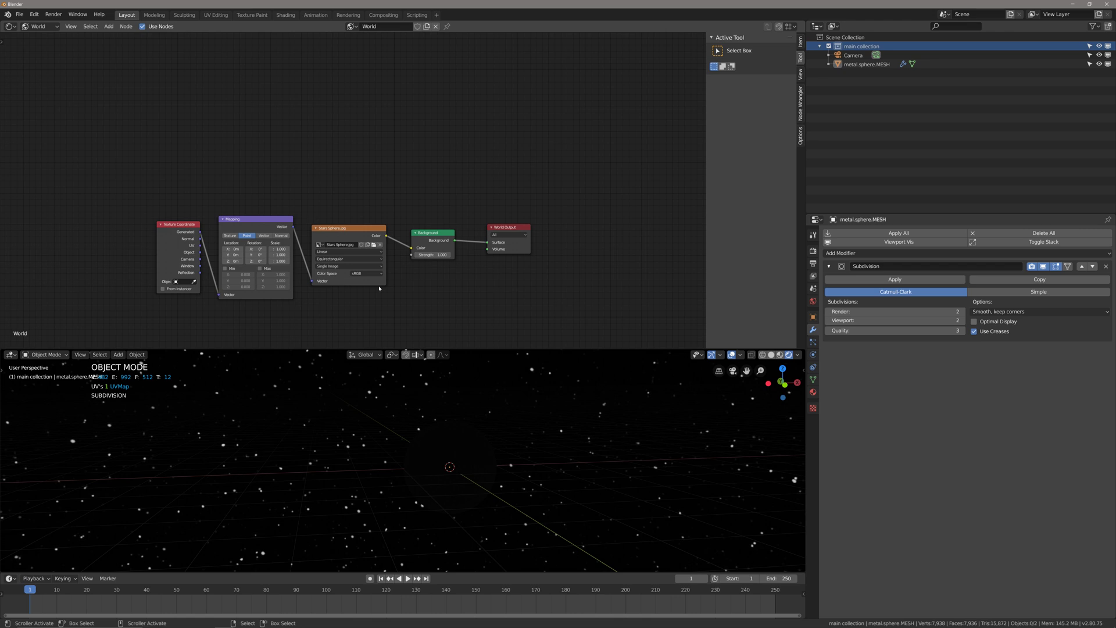
shift+middle_drag(342, 256, 311, 252)
scroll(488, 482, up, 2)
middle_drag(488, 482, 455, 488)
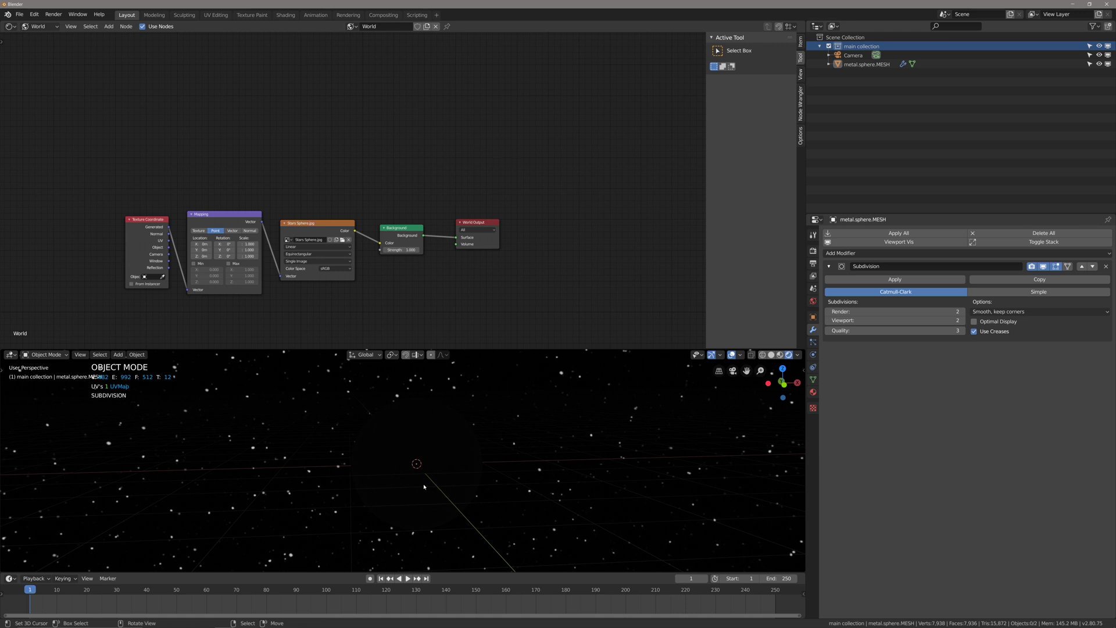
scroll(408, 448, down, 3)
scroll(409, 441, up, 3)
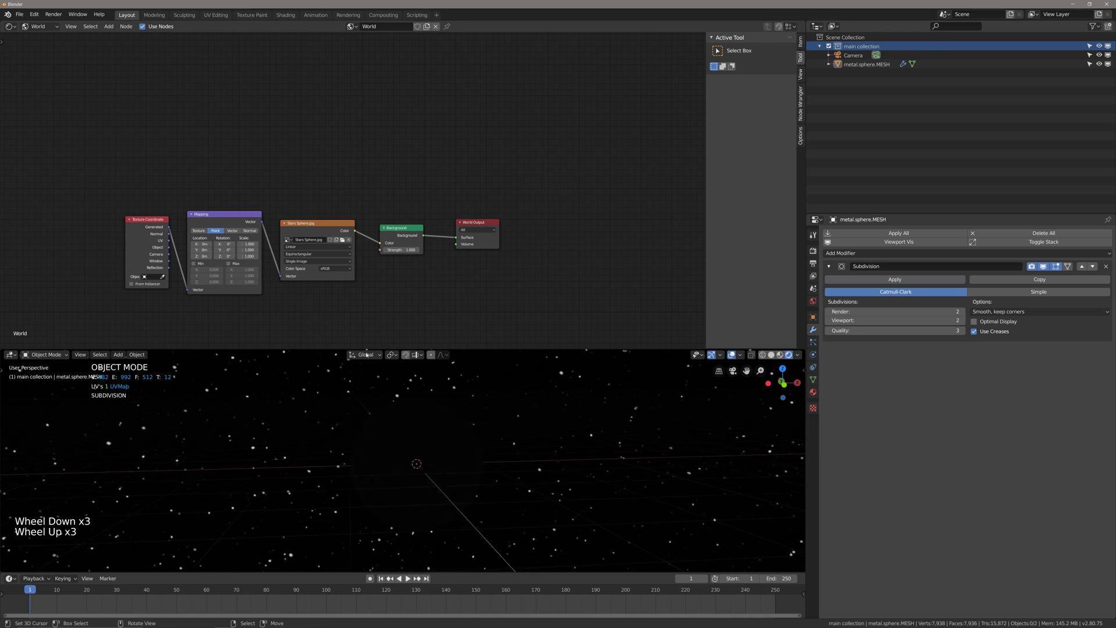
Move the Background and World Output nodes further from the Stars Sphere.jpg texture node to make room.
middle_drag(486, 196, 489, 204)
key(alt+a)
key(b)
drag(499, 200, 378, 280)
shift+middle_drag(490, 312, 488, 319)
key(g)
click(489, 301)
key(alt+a)
shift+middle_drag(366, 245, 365, 252)
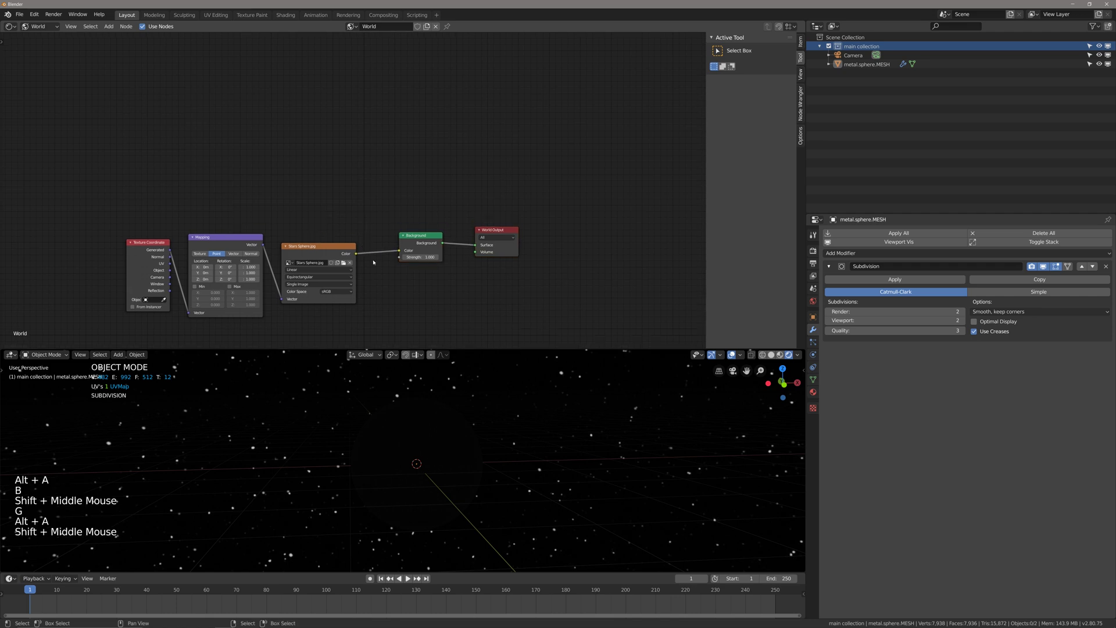
Insert a Mix Shader between the Background and World Output nodes and shift the Background node for spacing.
key(shift+a)
text(mix shad)
key(Return)
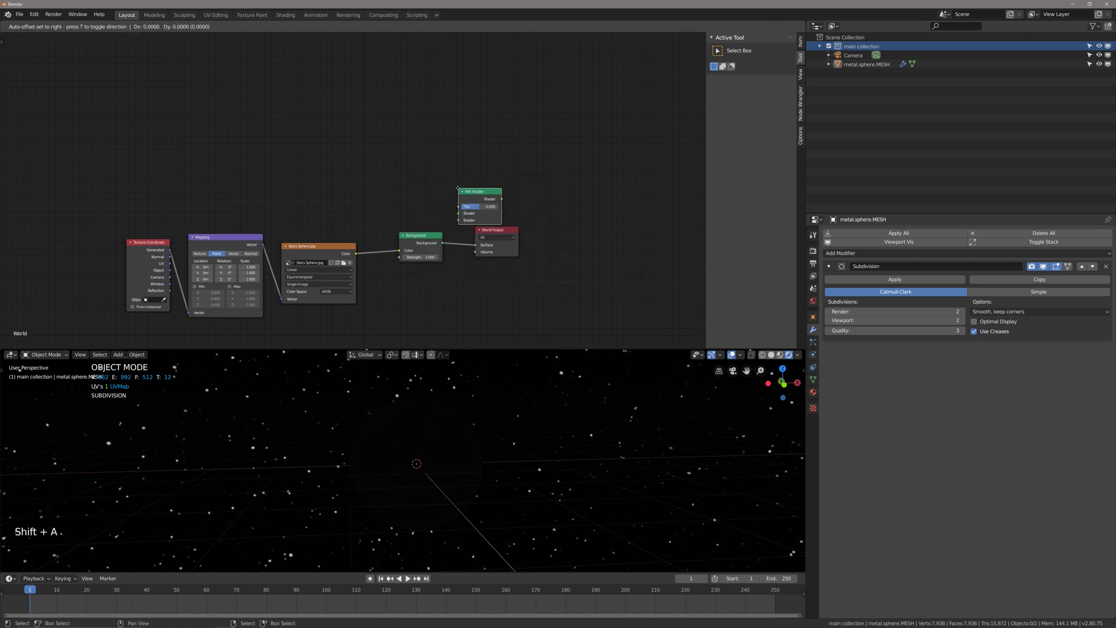
click(442, 227)
right_click(420, 243)
key(g)
click(415, 248)
Add a ColorRamp node above the Background node and reposition the Background and Mix Shader nodes around it.
key(shift+a)
click(361, 197)
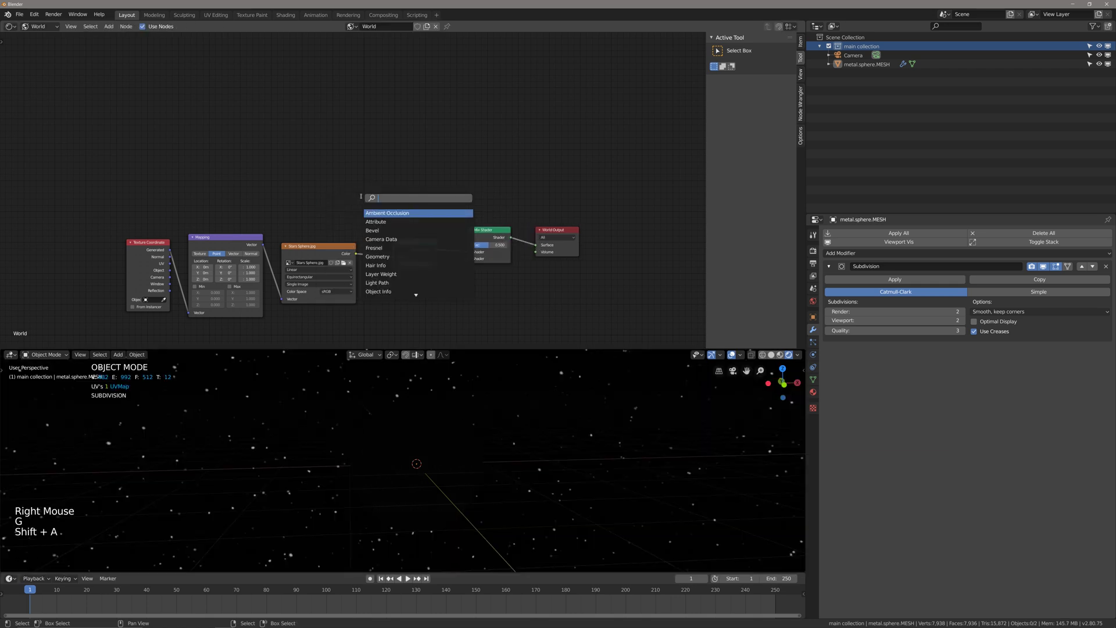
text(col)
key(Return)
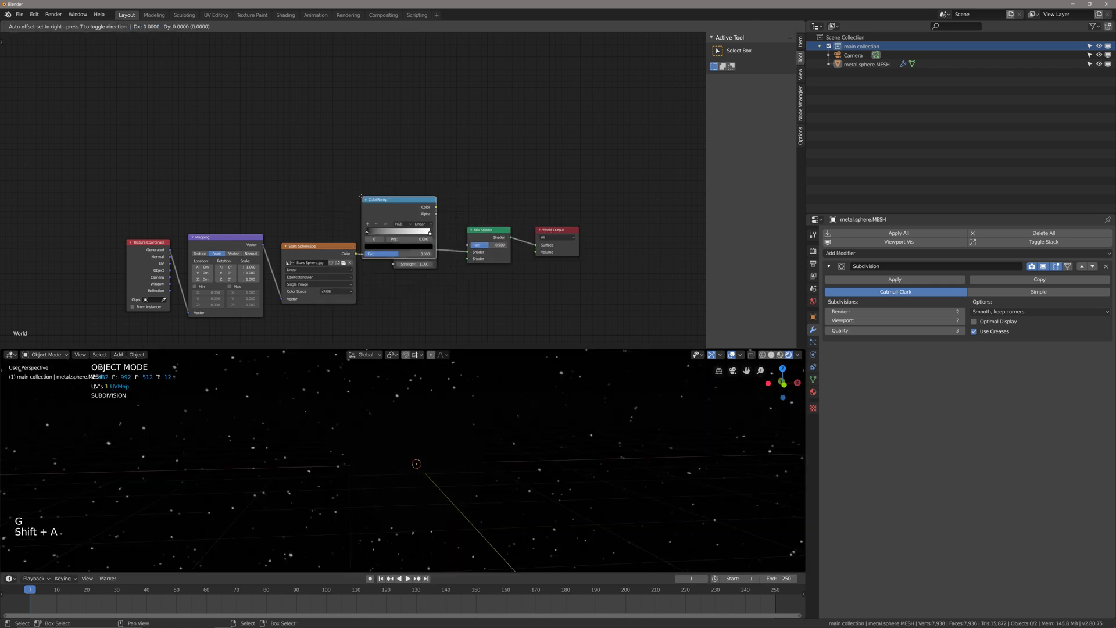
click(370, 161)
key(alt+a)
right_click(414, 242)
key(g)
click(407, 240)
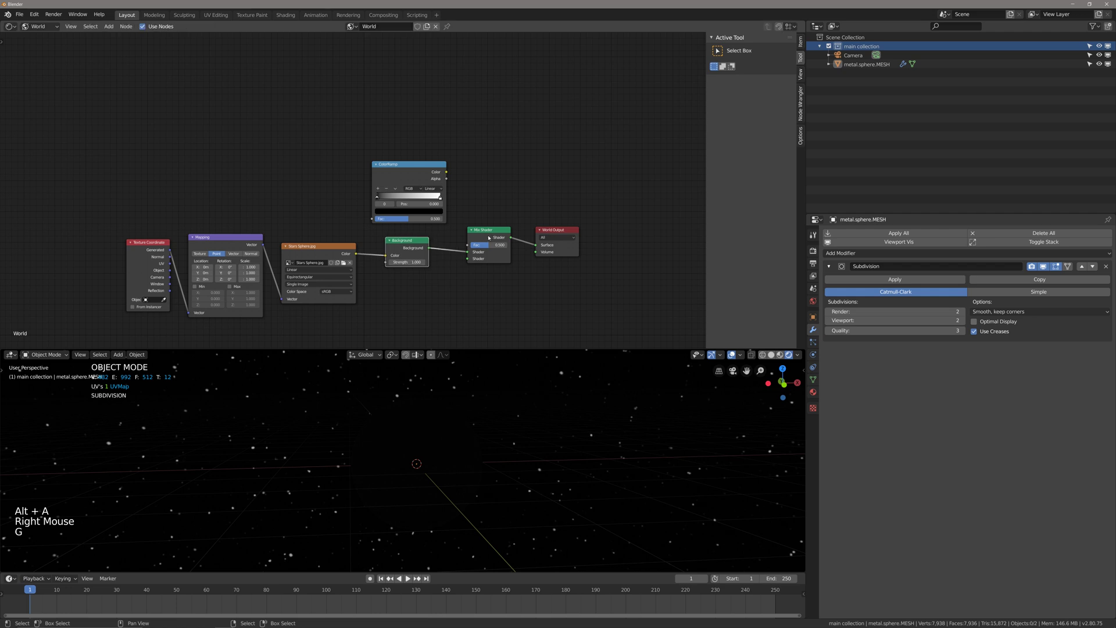
right_click(489, 233)
key(g)
click(497, 229)
Add an Emission shader below the Background node and connect it to the Mix Shader's second shader input.
key(shift+a)
click(432, 312)
text(emissi)
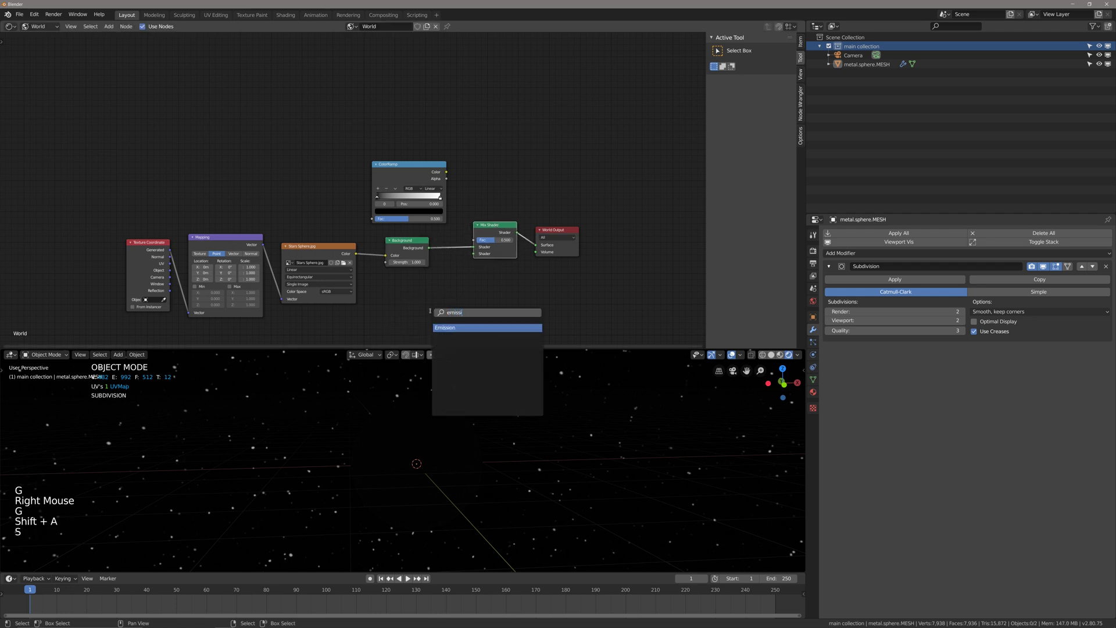
key(Return)
click(379, 282)
key(alt+a)
alt+right_click(423, 295)
alt+right_drag(423, 296, 474, 254)
shift+middle_drag(406, 299, 397, 312)
drag(397, 312, 405, 307)
key(g)
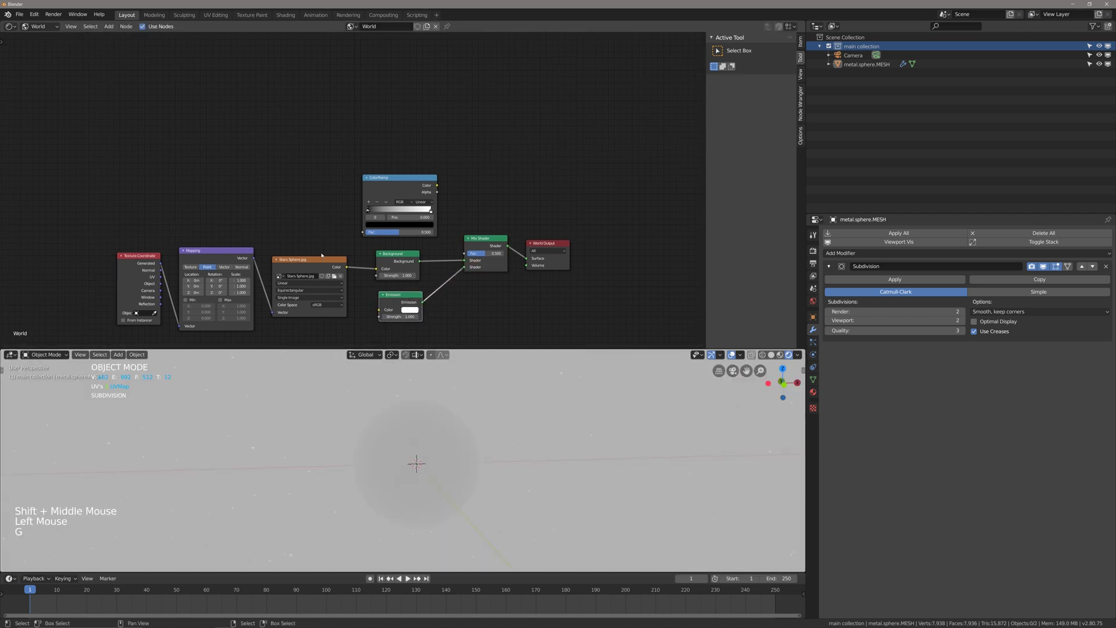
Feed the Stars Sphere.jpg colour through the ColorRamp into the Mix Shader's Fac input, and nudge the Mix Shader node.
drag(347, 268, 363, 232)
click(438, 186)
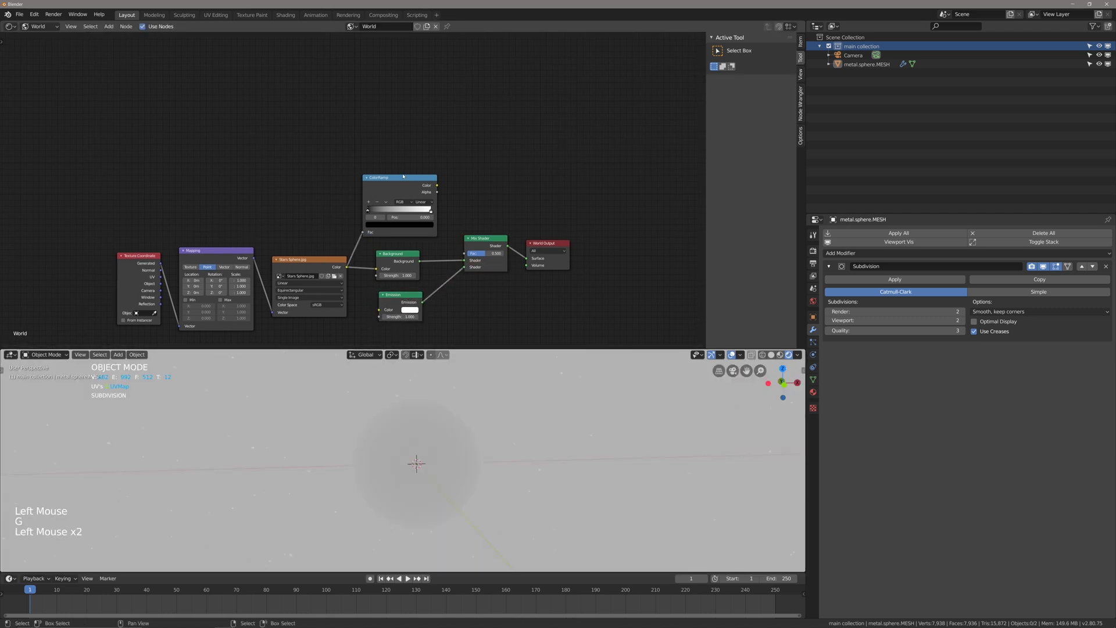
drag(438, 186, 465, 253)
click(487, 240)
key(g)
click(488, 240)
Toggle muting on the Emission, Mix Shader and ColorRamp nodes together to compare the star background with and without them.
mouse_move(427, 442)
middle_down()
mouse_move(442, 431)
mouse_move(430, 428)
middle_up()
shift+middle_drag(430, 429, 418, 441)
right_click(397, 300)
shift+right_click(484, 244)
shift+right_click(381, 192)
key(m)
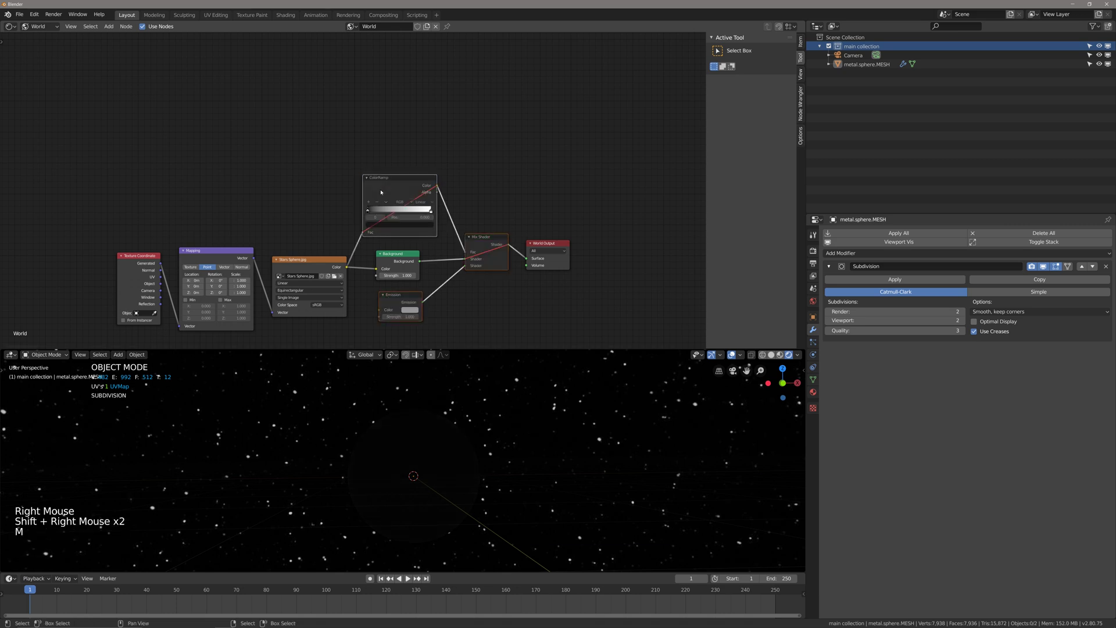
key(m)
key(m)
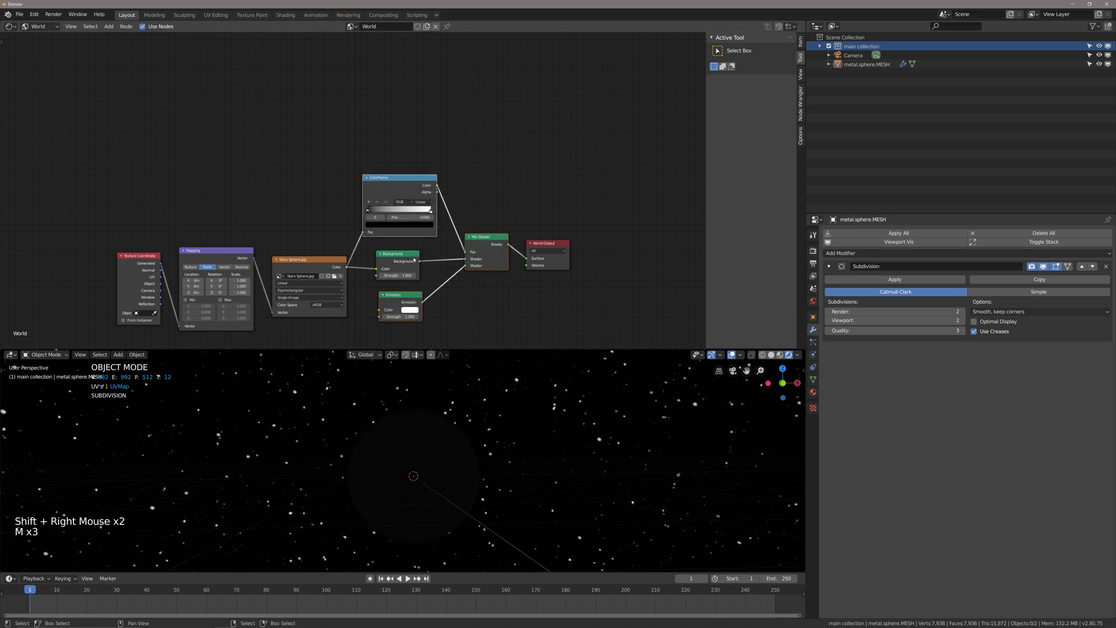
key(m)
key(m)
Set the Emission node's strength to 10.
middle_drag(423, 260, 418, 244)
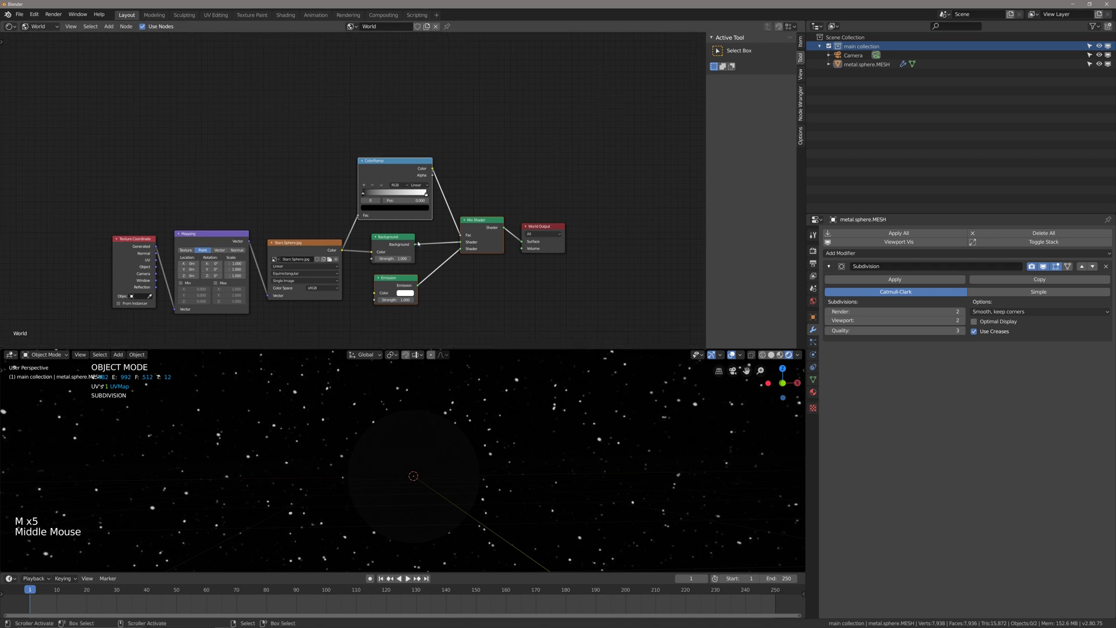
scroll(418, 244, up, 2)
key(alt+a)
shift+middle_drag(374, 311, 383, 301)
click(384, 300)
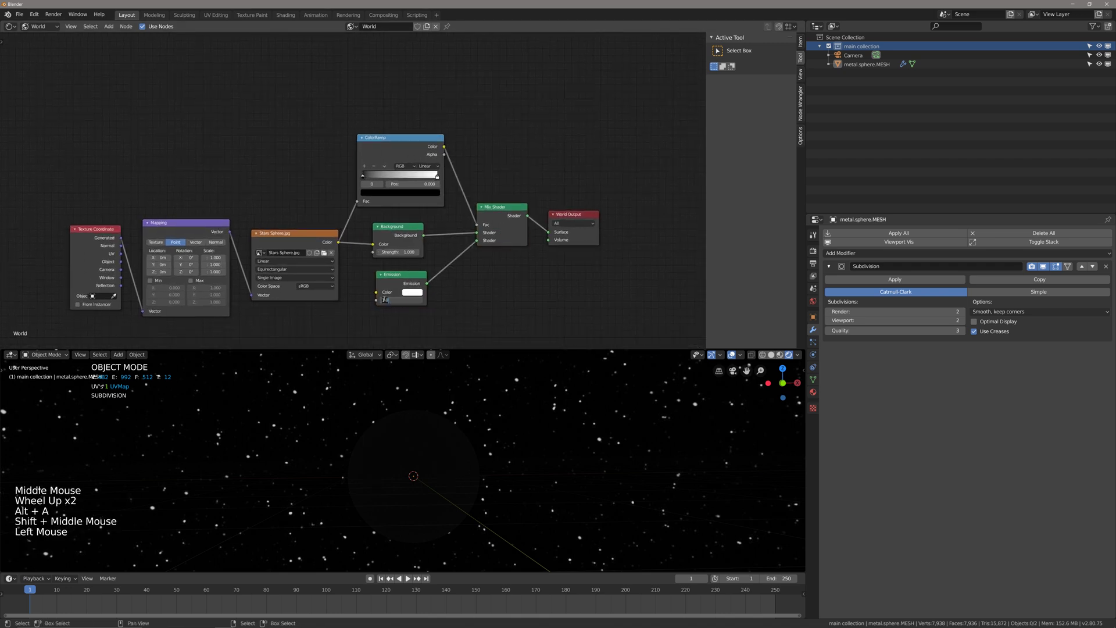
text(10)
key(Return)
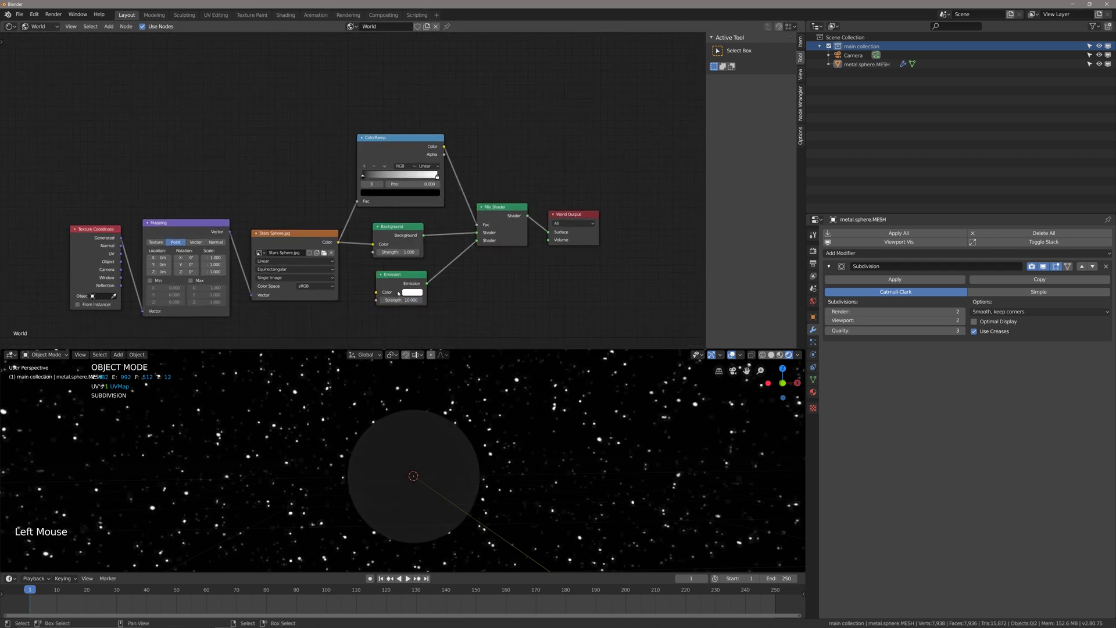
Shift the ColorRamp's black stop inward to a position of about 0.19 to thin out the bright stars.
scroll(294, 434, up, 1)
middle_drag(294, 434, 286, 435)
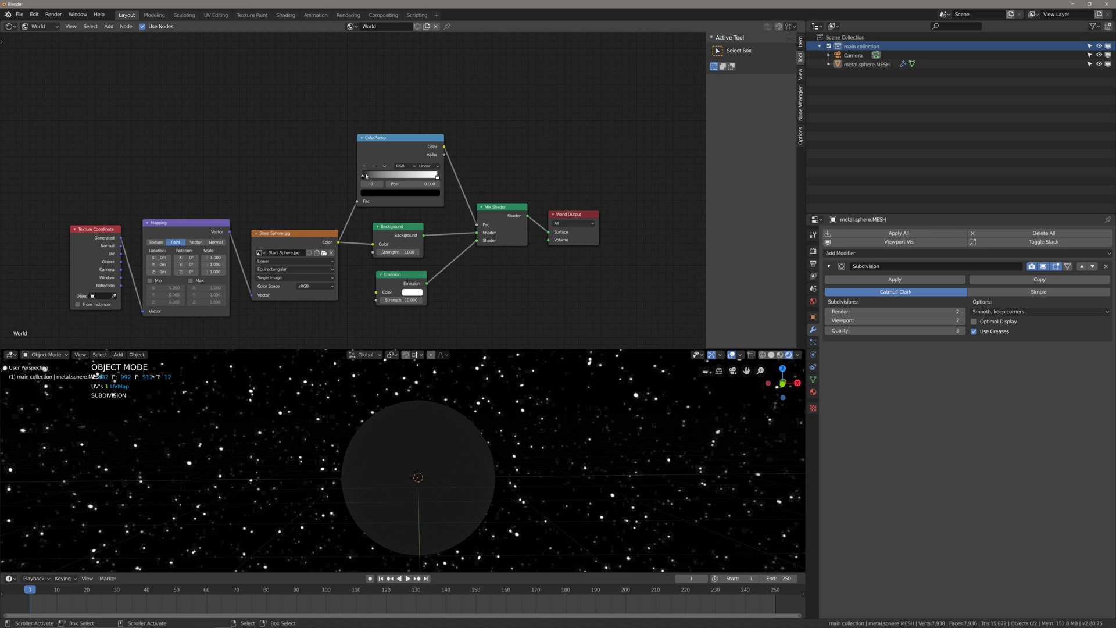
drag(365, 178, 382, 178)
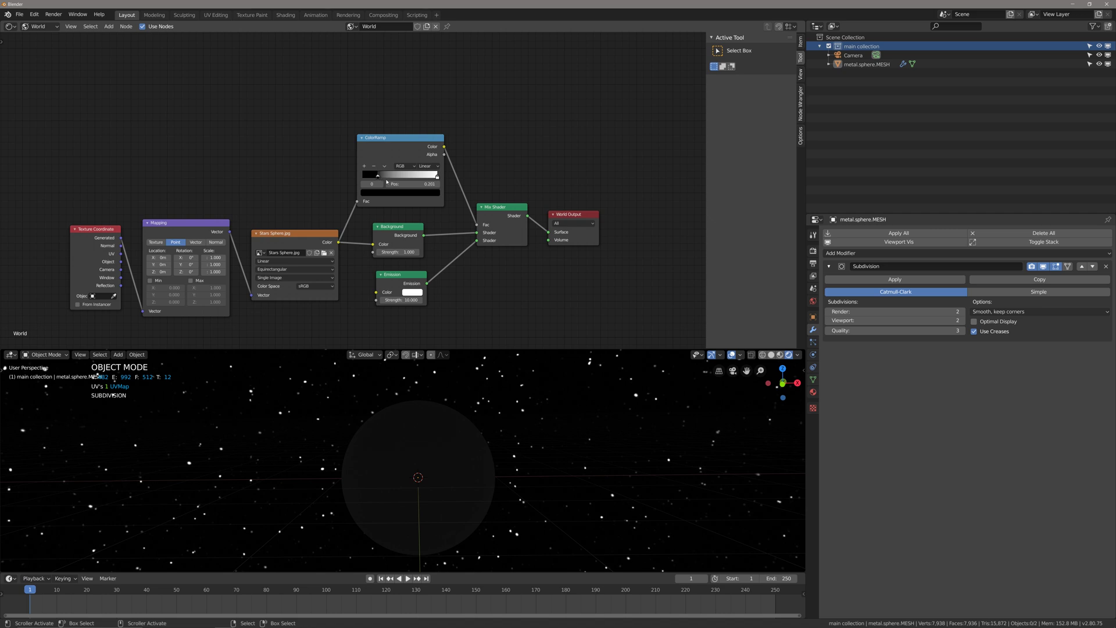
Enable Bloom in the Eevee render settings and adjust the Emission node's strength, trying about 26 before re-entering it.
middle_drag(399, 243, 399, 235)
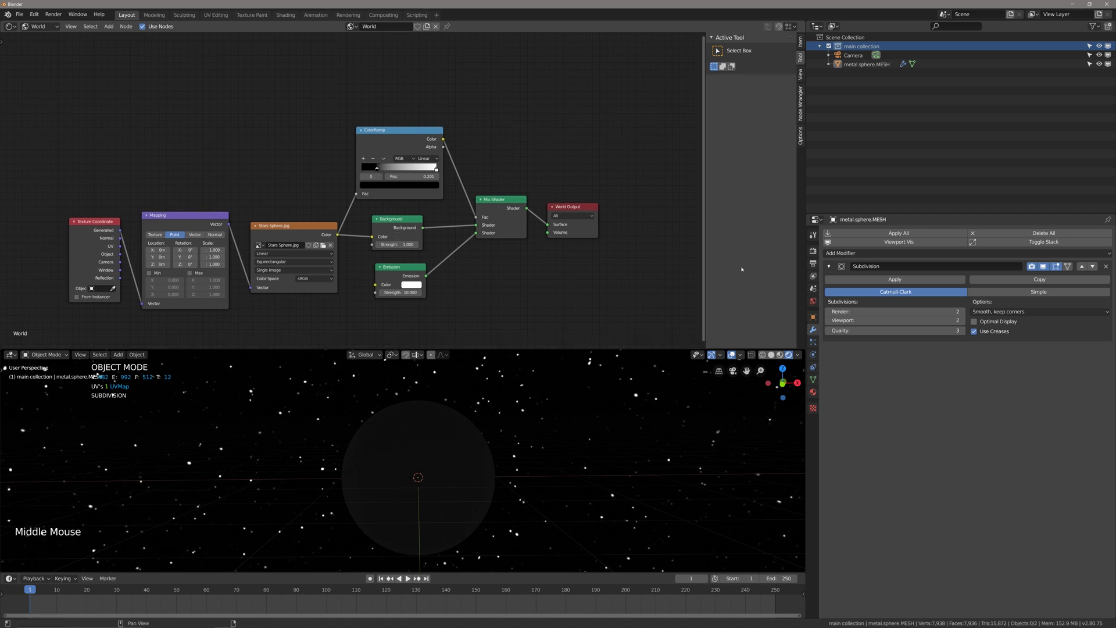
click(813, 251)
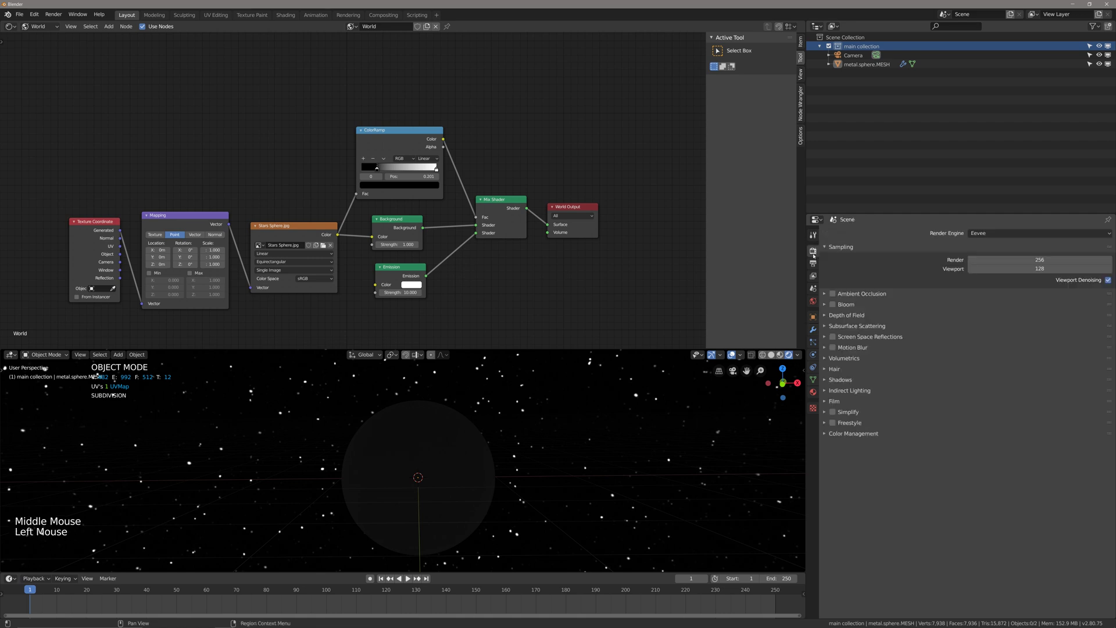
click(833, 305)
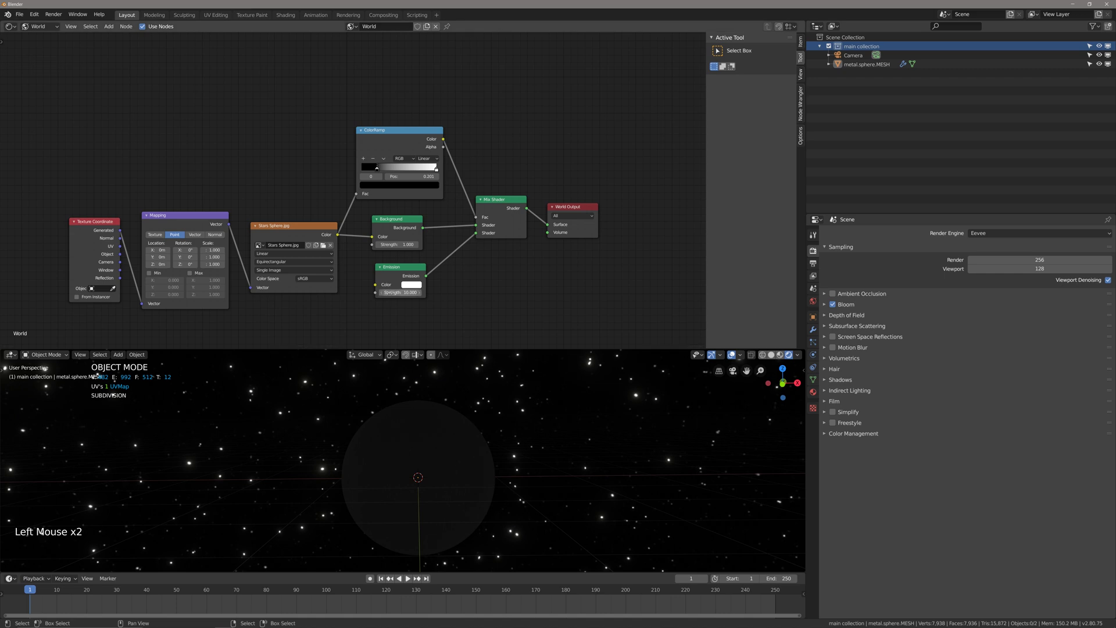
drag(400, 292, 474, 292)
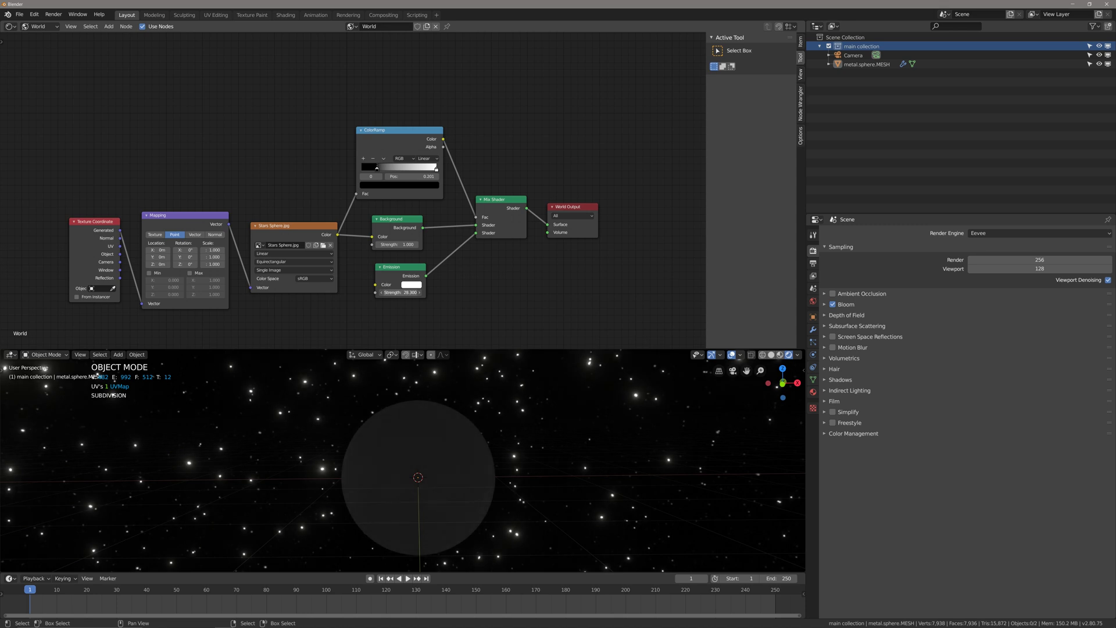
click(393, 293)
key(Return)
Move the World Output node further away from the Mix Shader to leave room between them.
shift+scroll(401, 291, up, 1)
shift+middle_drag(401, 279, 370, 270)
scroll(370, 270, down, 3)
key(alt+a)
key(b)
drag(503, 185, 489, 259)
key(alt+a)
key(b)
key(g)
click(551, 242)
key(g)
click(561, 257)
key(alt+a)
Save the scene over temple_of_funk_part1.blend in the blend_files folder.
key(ctrl+s)
key(Escape)
key(ctrl+s)
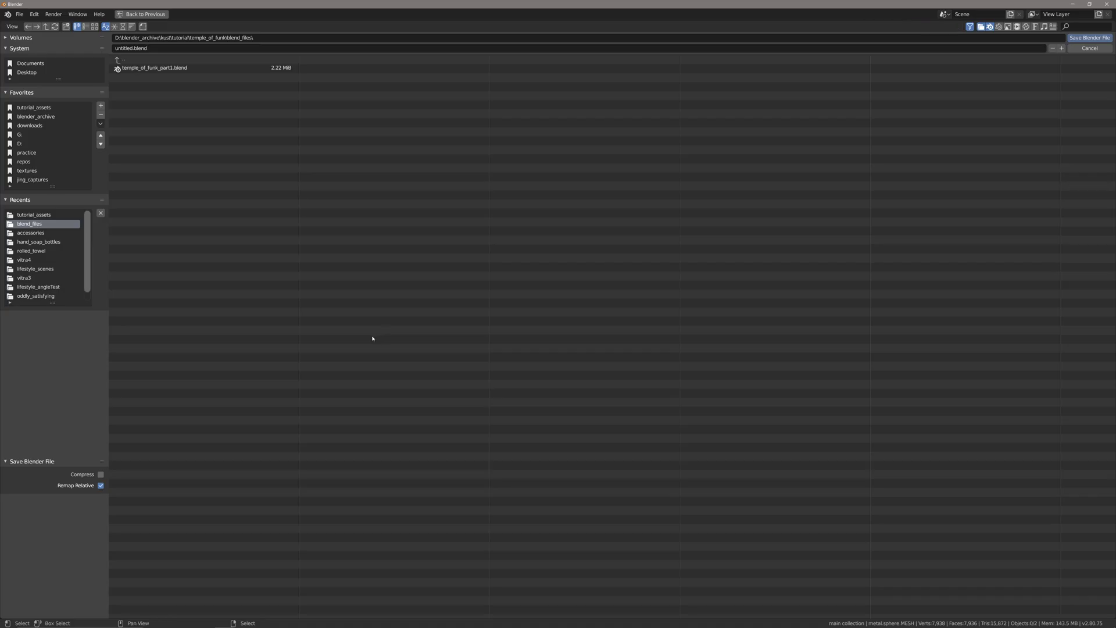
click(171, 68)
double_click(170, 68)
shift+middle_drag(501, 317, 475, 340)
key(ctrl+s)
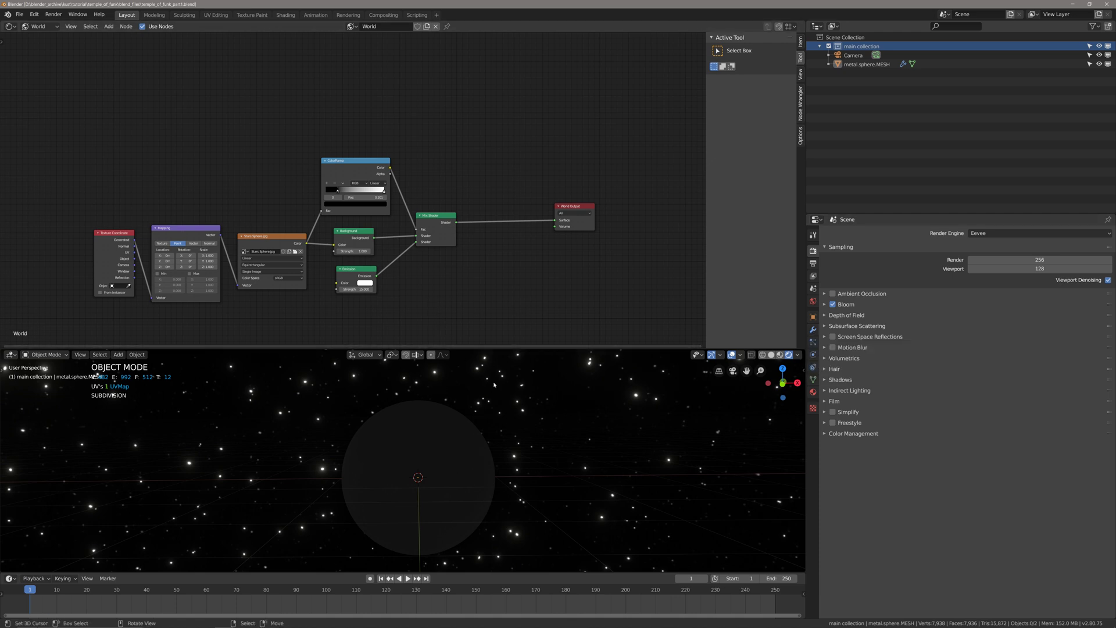
Select the metal sphere and switch the shader editor from World to Object shading.
right_click(435, 439)
shift+middle_drag(457, 325, 458, 317)
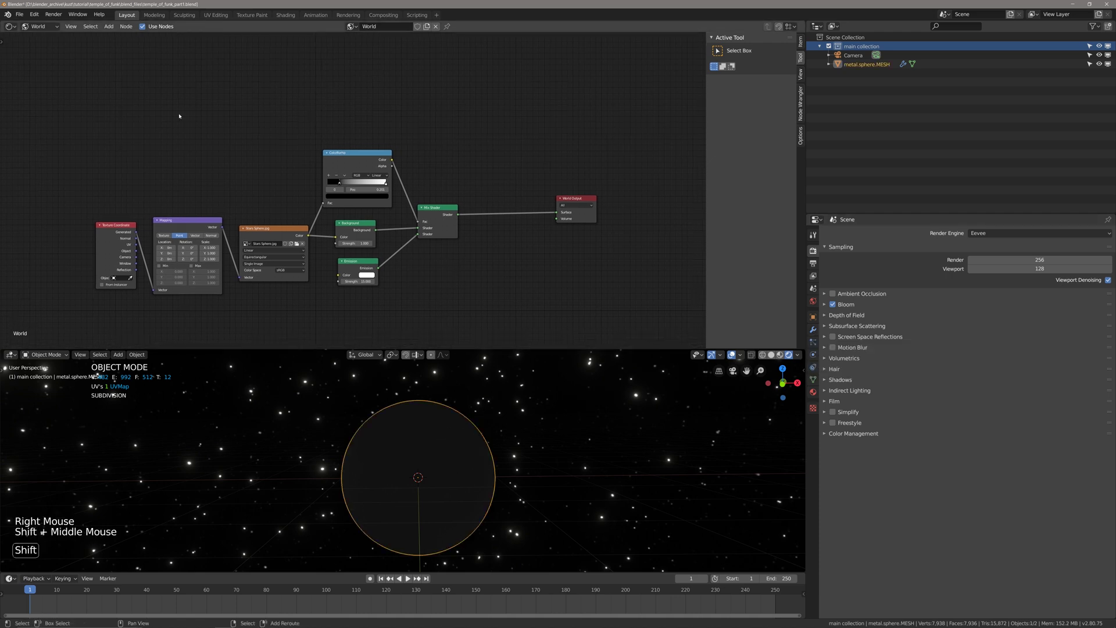
click(38, 27)
click(40, 37)
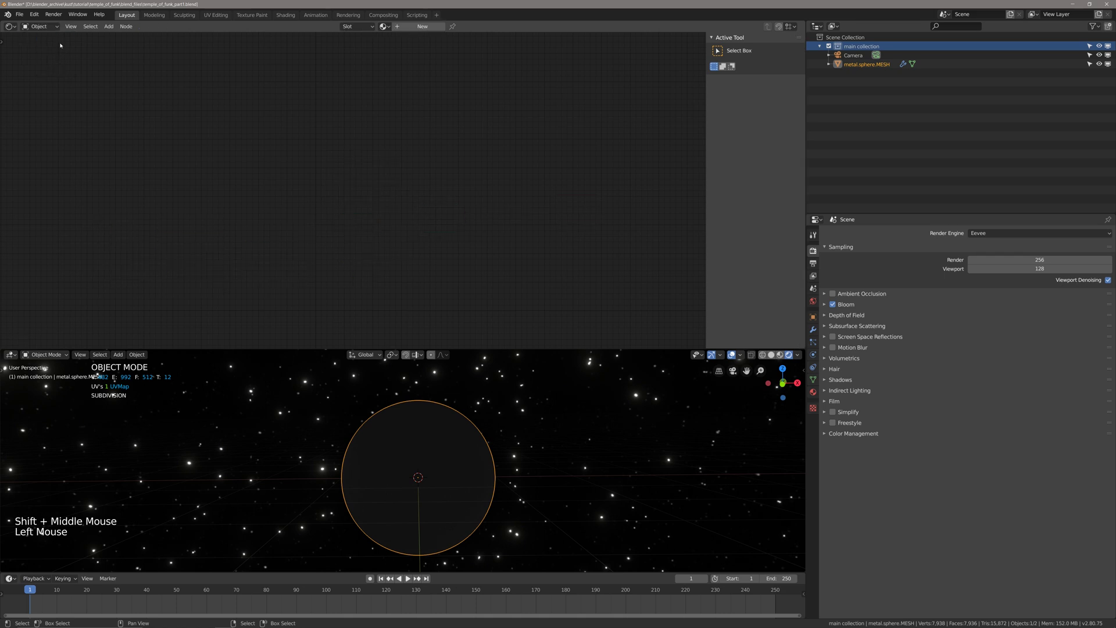
shift+middle_drag(225, 169, 227, 167)
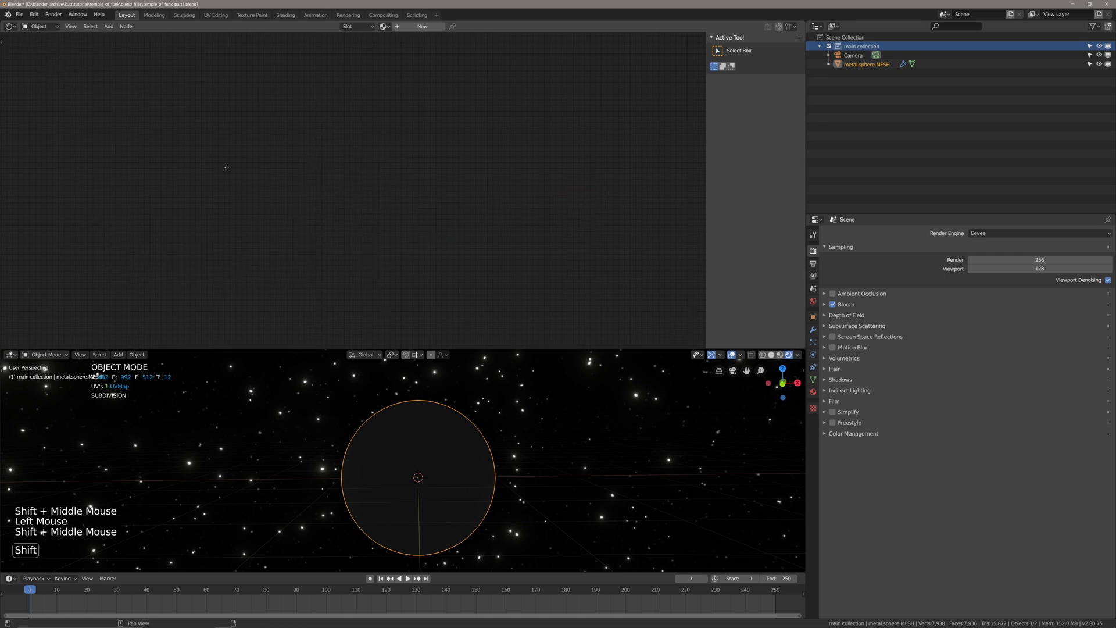
Create a new material on the sphere and name it metal.sphere.
click(813, 392)
click(854, 271)
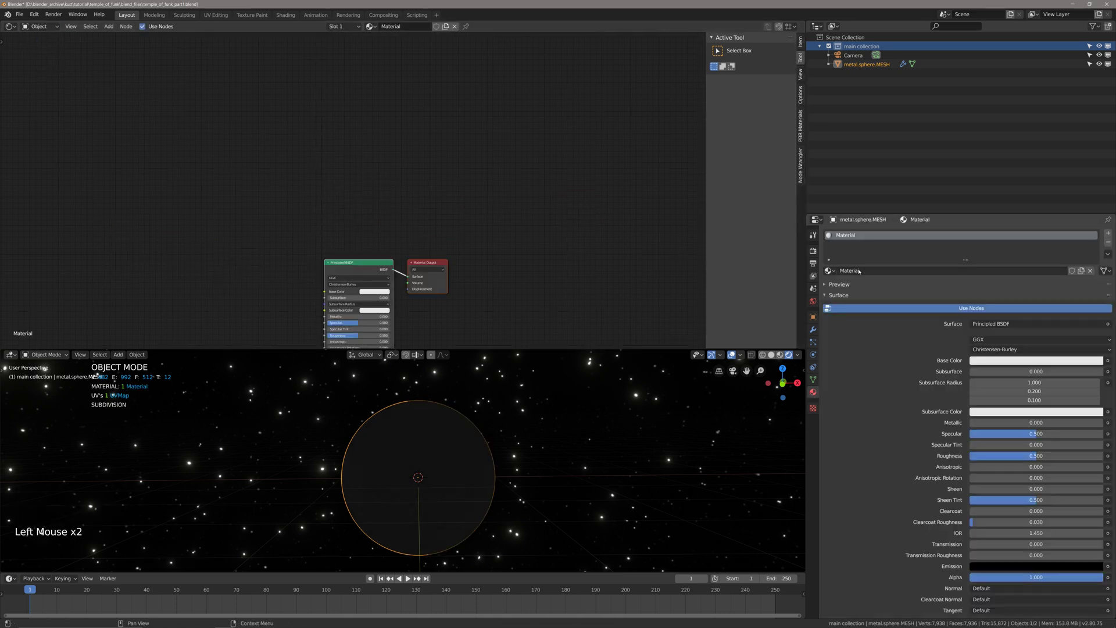
click(870, 271)
text(metal.sp)
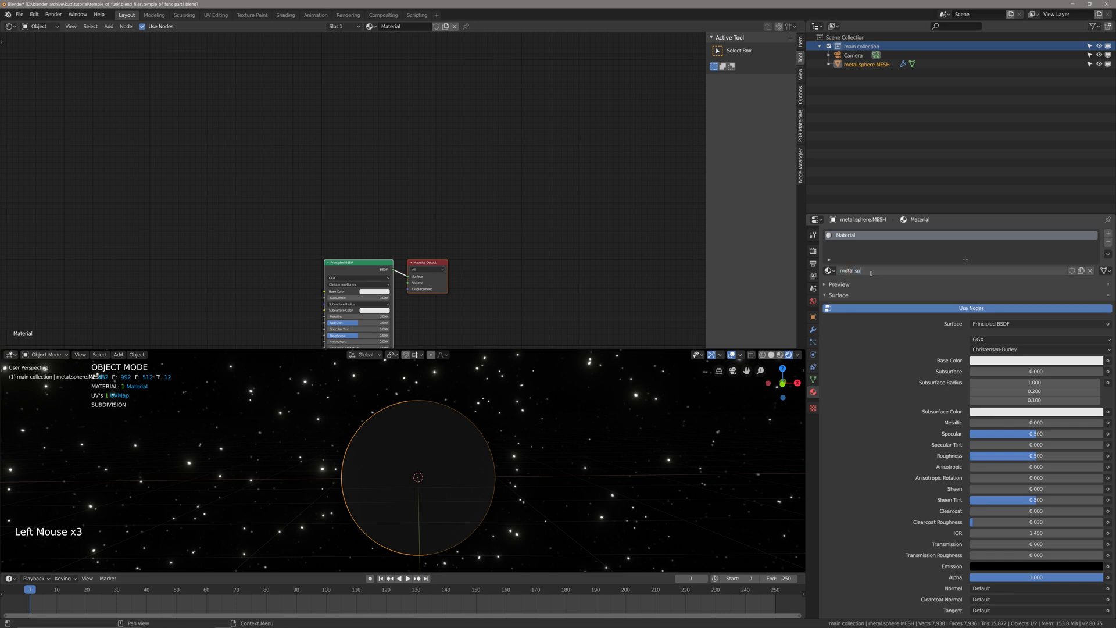
text(here)
key(Return)
Set the metal.sphere material's Metallic to 1.0 and Roughness to 0 in its Principled BSDF node.
shift+middle_drag(336, 276, 355, 245)
scroll(355, 244, up, 3)
key(alt+a)
mouse_move(375, 225)
mouse_down()
mouse_move(443, 225)
mouse_move(412, 249)
mouse_move(370, 249)
mouse_move(427, 248)
mouse_move(364, 248)
mouse_up()
shift+middle_drag(199, 213, 196, 187)
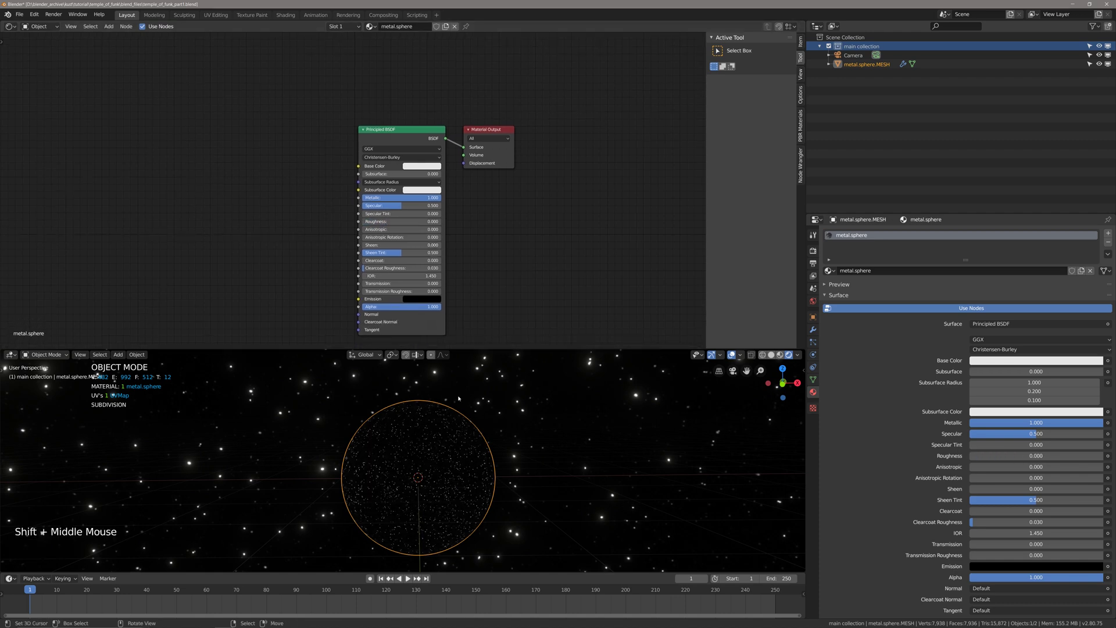
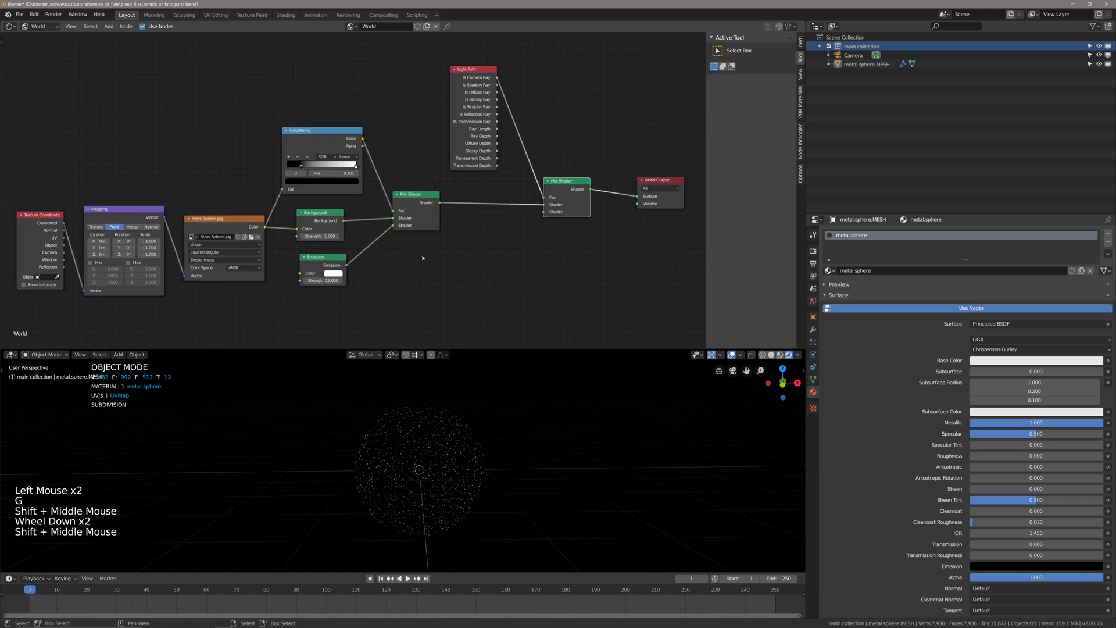
Duplicate the star node chain from Texture Coordinate through its Mix Shader and place the copy below the original.
key(shift+a)
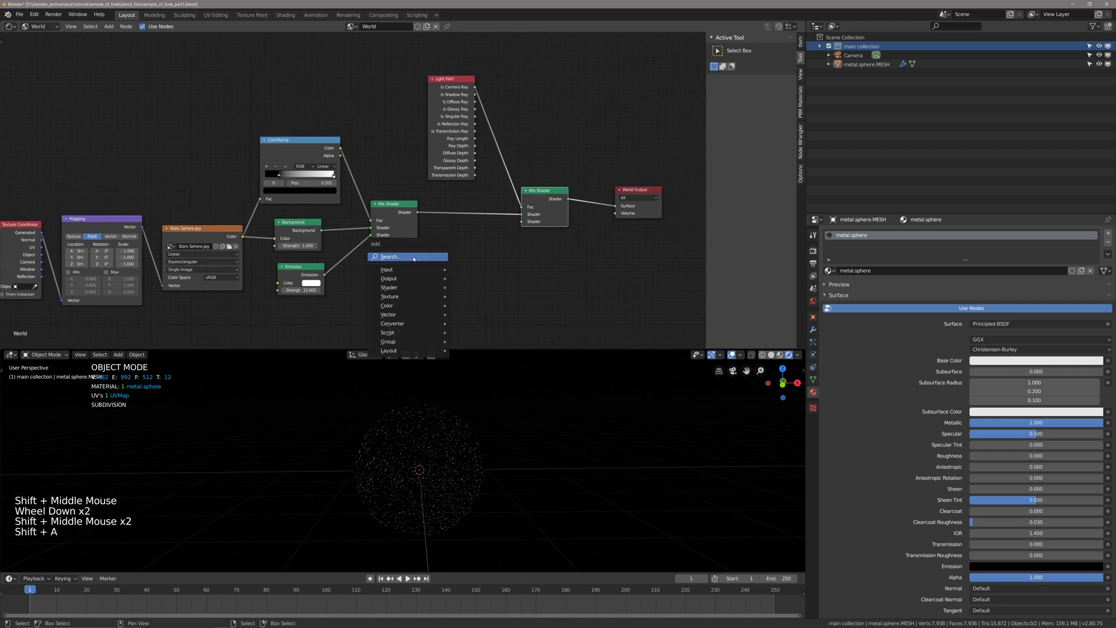
key(alt+a)
key(b)
drag(415, 96, 24, 329)
shift+middle_drag(24, 329, 28, 250)
key(shift+d)
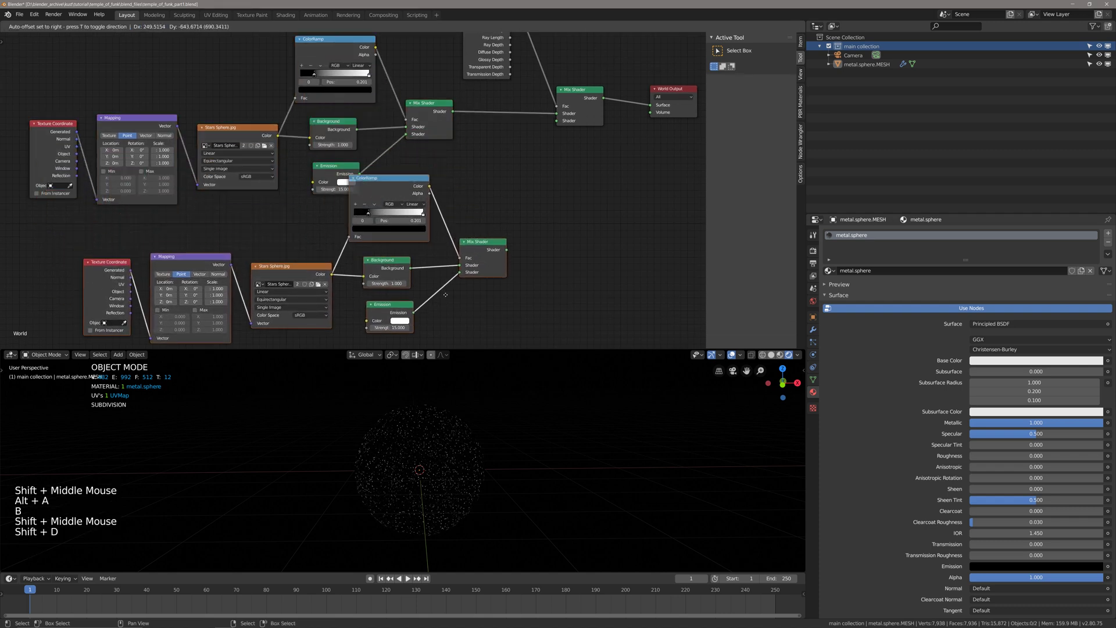
click(448, 319)
Connect the duplicated chain's Mix Shader to the lower Shader input of the final Mix Shader.
shift+scroll(448, 319, up, 1)
shift+middle_drag(448, 320, 430, 343)
scroll(453, 302, down, 2)
key(alt+a)
alt+right_drag(461, 293, 523, 158)
shift+middle_drag(523, 159, 539, 129)
Move the duplicated star nodes further down, away from the original chain.
key(alt+a)
key(b)
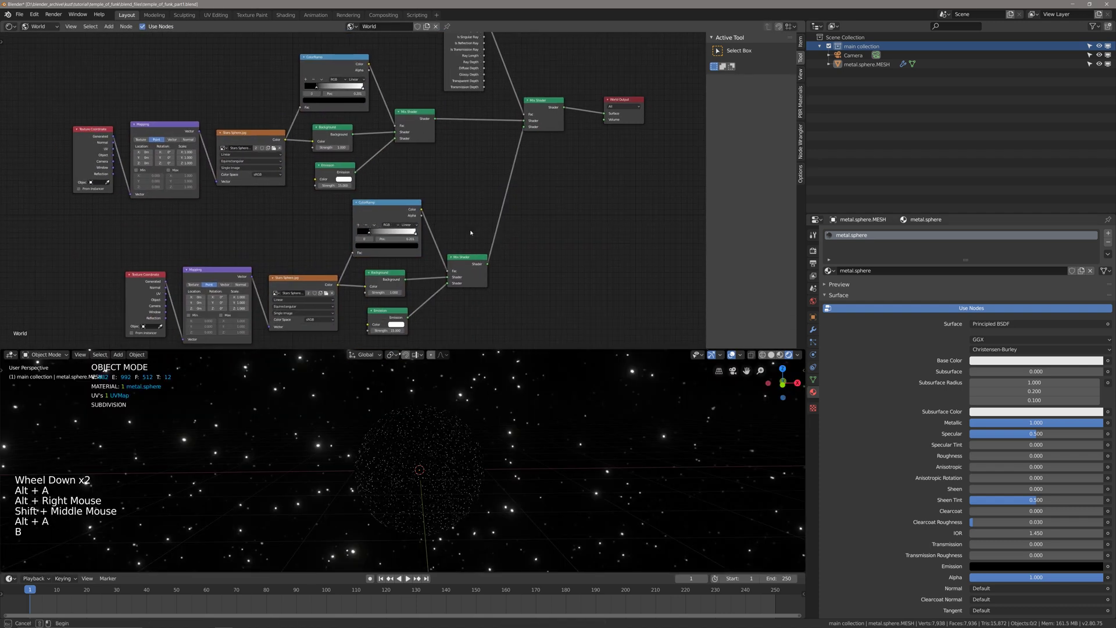
key(g)
key(g)
click(251, 289)
shift+middle_drag(251, 289, 284, 216)
Set the duplicated chain's Emission strength to 0 and check the background stars in the viewport.
key(alt+a)
click(407, 289)
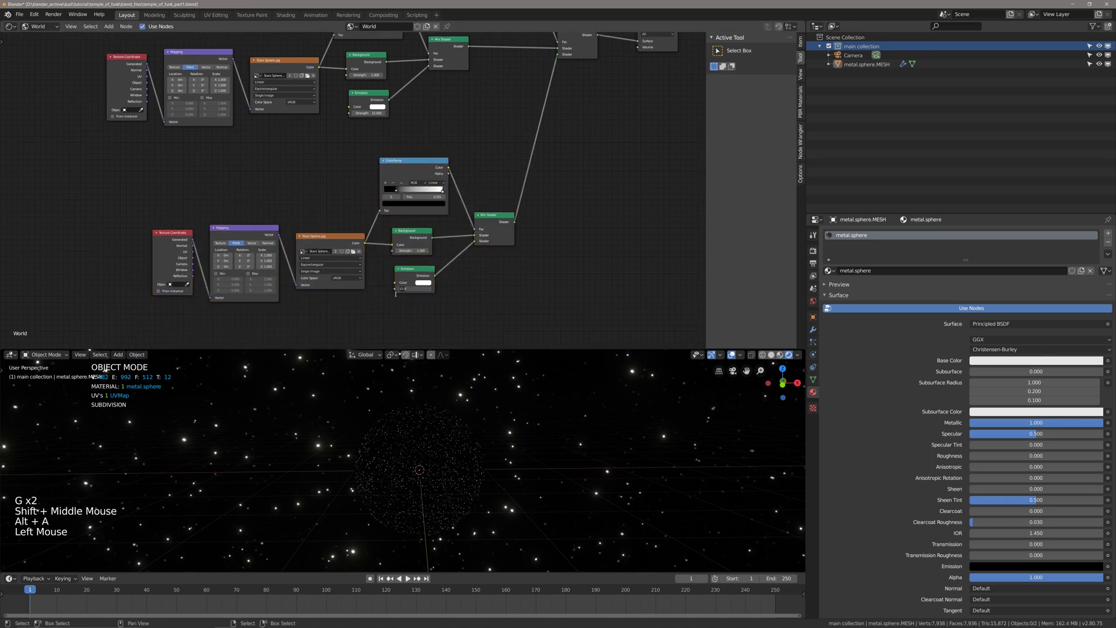
text(0)
key(Return)
shift+middle_drag(461, 479, 449, 475)
alt+scroll(450, 474, up, 1)
Examine the original and duplicated star node chains and how each feeds the final Mix Shader.
key(alt+a)
scroll(426, 476, up, 1)
shift+middle_drag(400, 191, 393, 217)
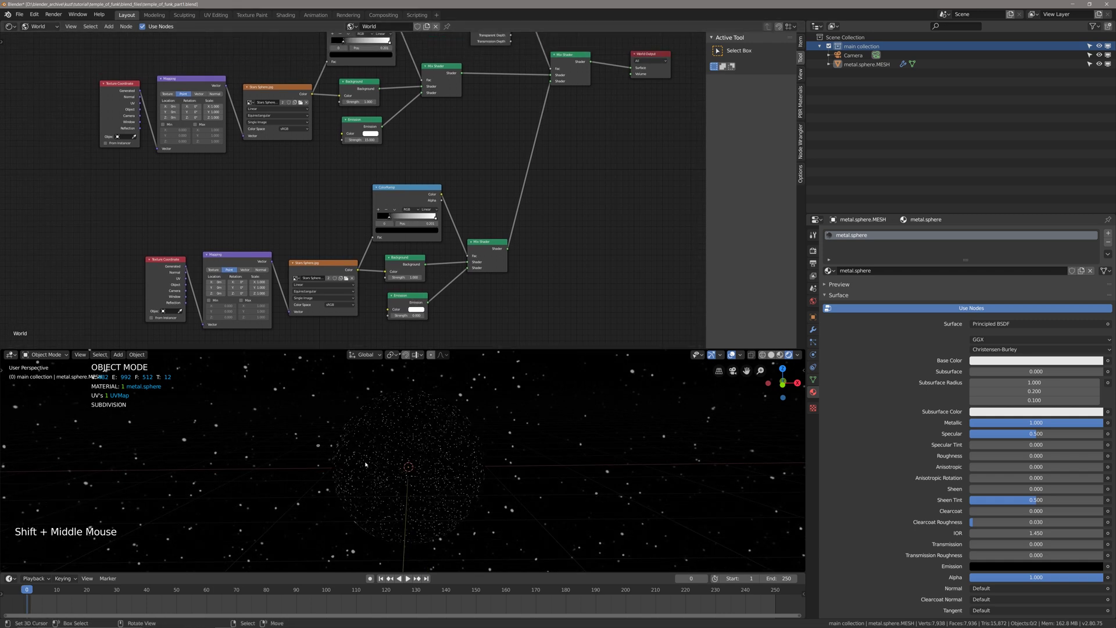
scroll(477, 441, down, 1)
shift+middle_drag(369, 58, 369, 179)
scroll(364, 128, up, 1)
key(alt+a)
key(b)
drag(455, 102, 92, 243)
shift+middle_drag(309, 219, 299, 235)
key(alt+a)
key(b)
drag(448, 103, 67, 303)
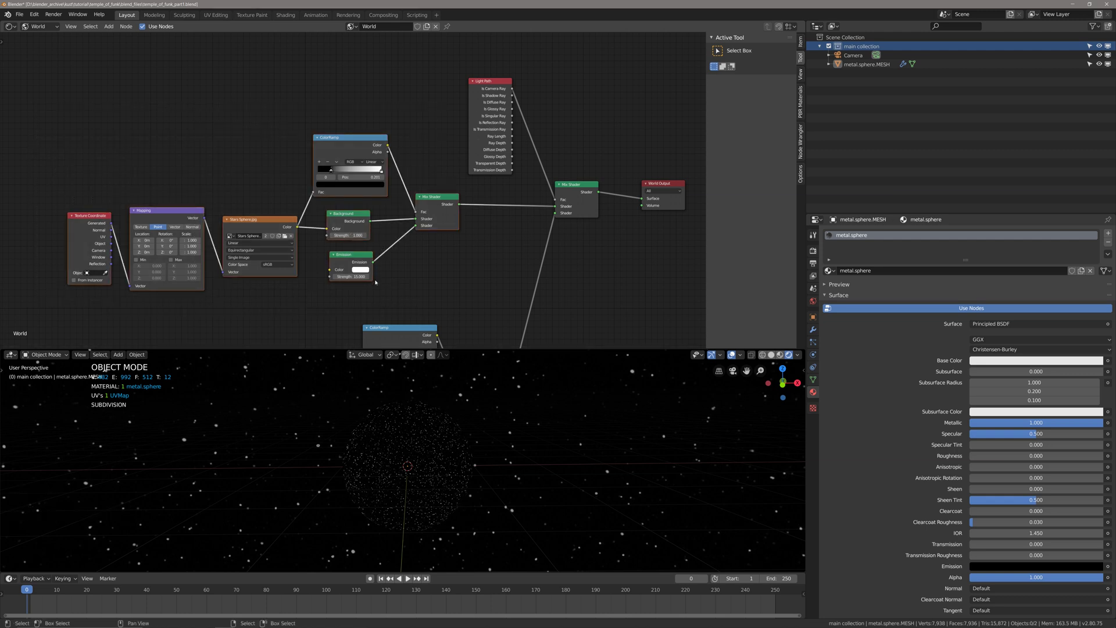
middle_drag(385, 316, 374, 309)
middle_drag(500, 232, 500, 191)
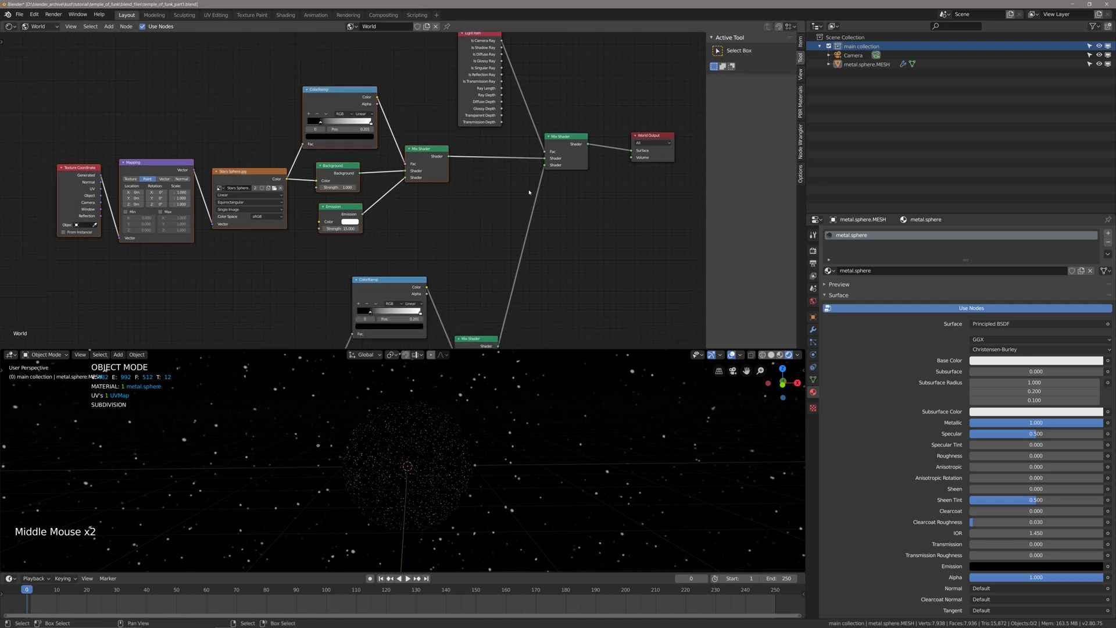
click(546, 187)
scroll(545, 187, up, 1)
middle_drag(494, 284, 519, 215)
scroll(520, 215, down, 2)
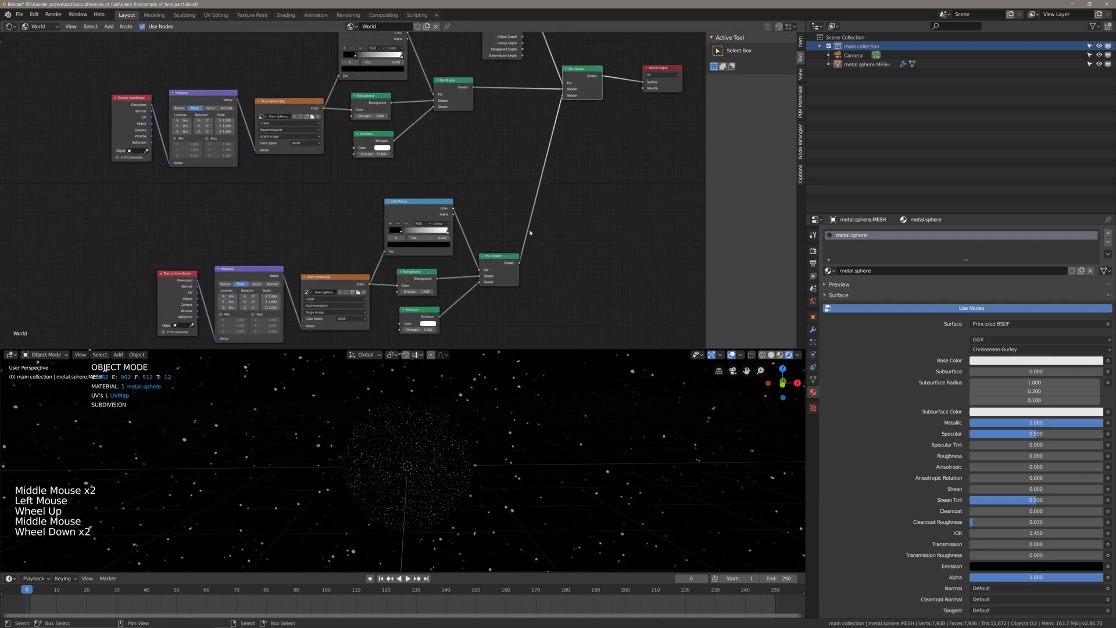
middle_drag(325, 155, 360, 241)
scroll(318, 195, up, 5)
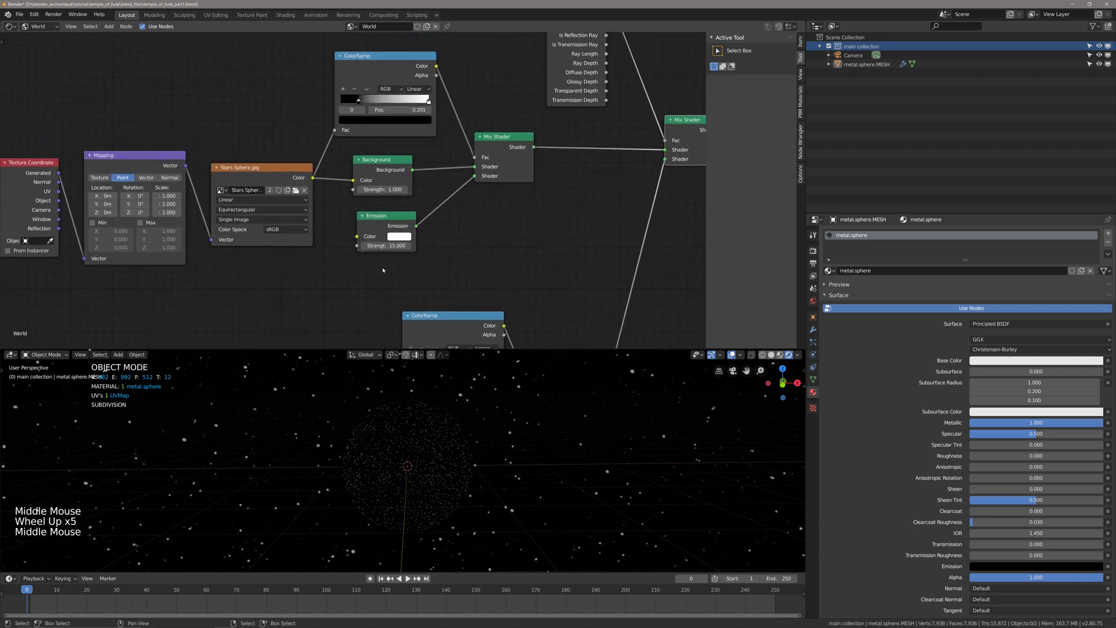
Raise the original chain's Emission strength to 2266.7 and set its colour to green to test the sphere's reflections.
click(386, 246)
drag(386, 245, 610, 246)
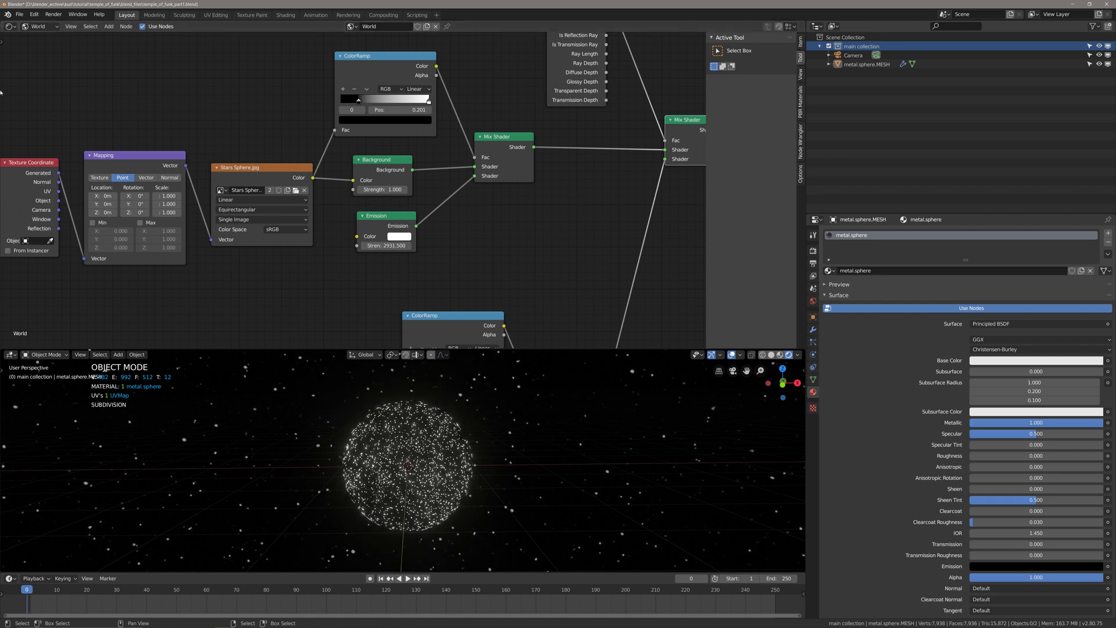
drag(386, 246, 374, 245)
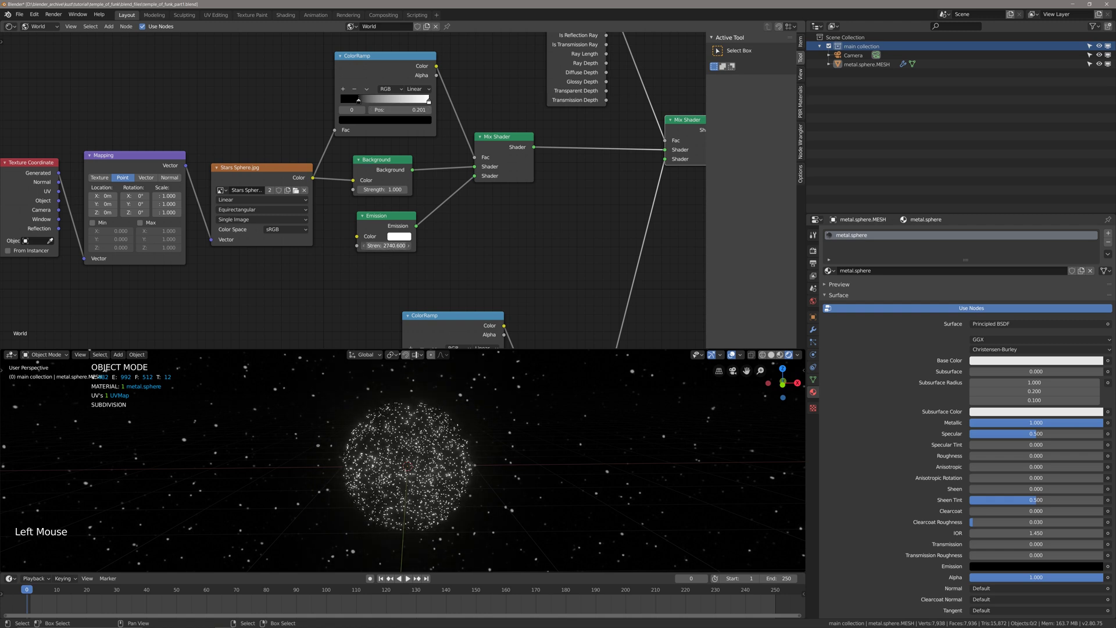
drag(598, 245, 565, 246)
click(401, 237)
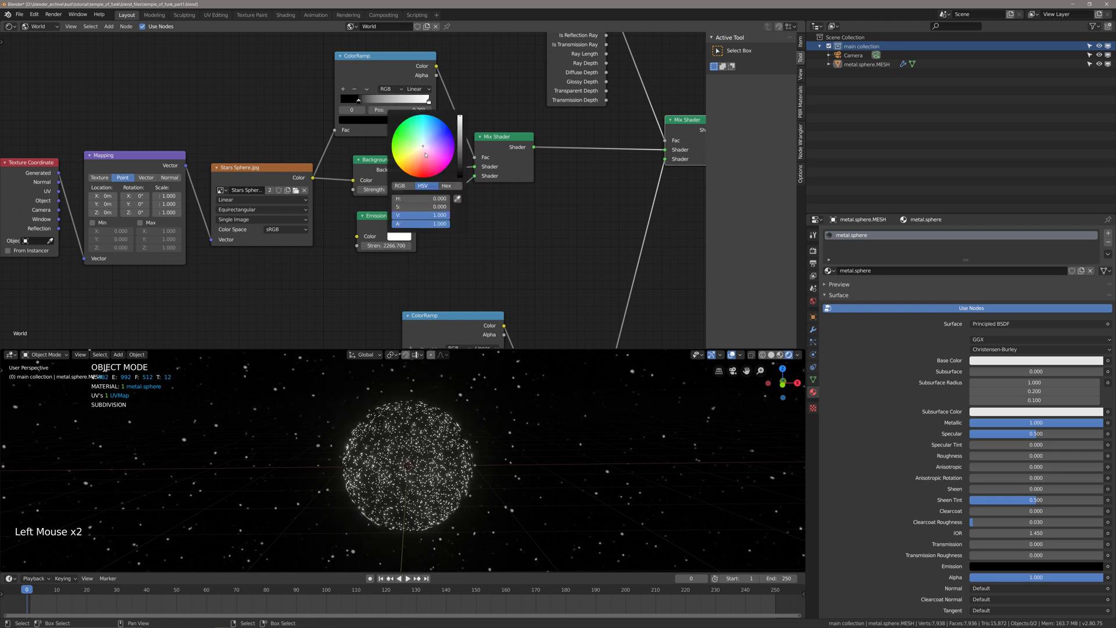
drag(420, 159, 394, 132)
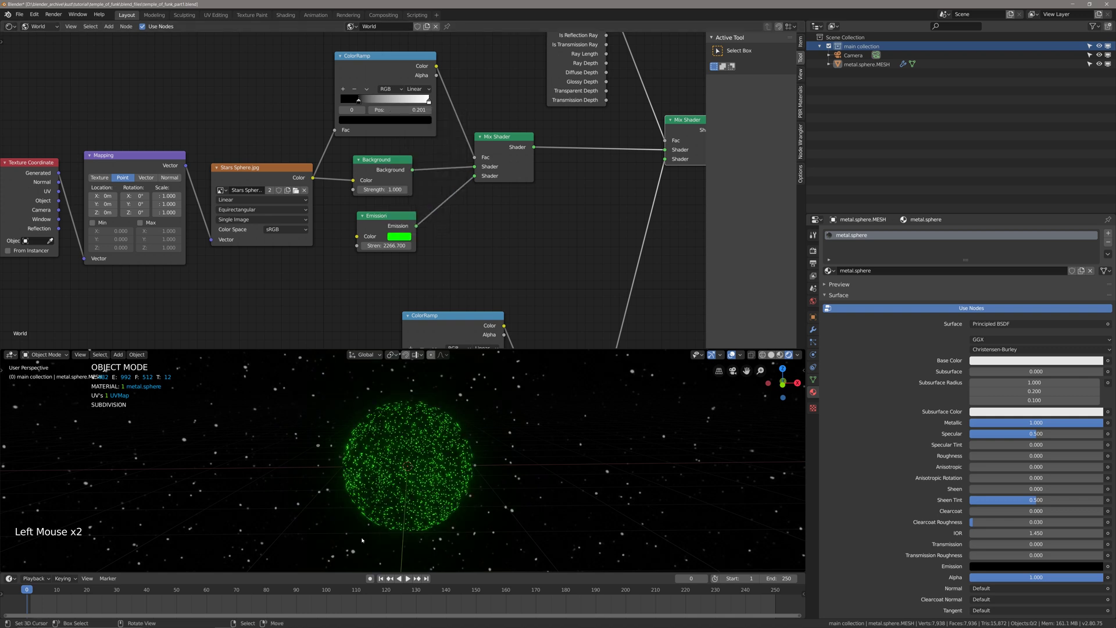
scroll(410, 474, down, 2)
middle_click(411, 476)
middle_drag(412, 419, 414, 425)
Set the duplicated chain's Emission strength to 5.
scroll(464, 325, up, 1)
middle_drag(464, 326, 444, 187)
scroll(444, 278, down, 2)
middle_drag(444, 278, 454, 208)
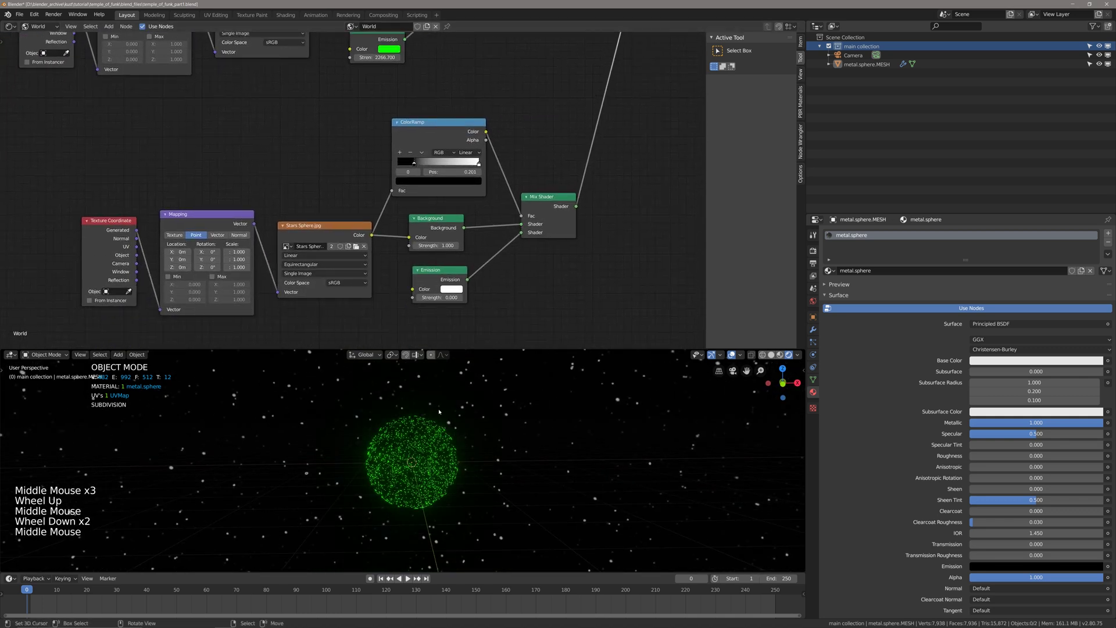
middle_drag(430, 300, 407, 292)
click(413, 289)
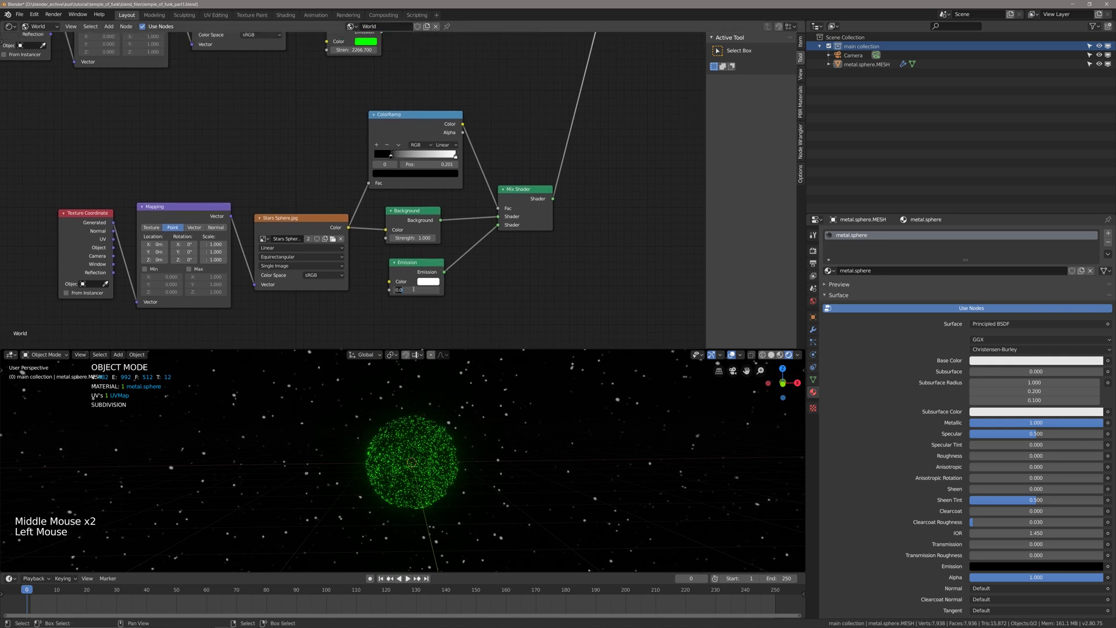
key(Return)
middle_drag(442, 410, 436, 422)
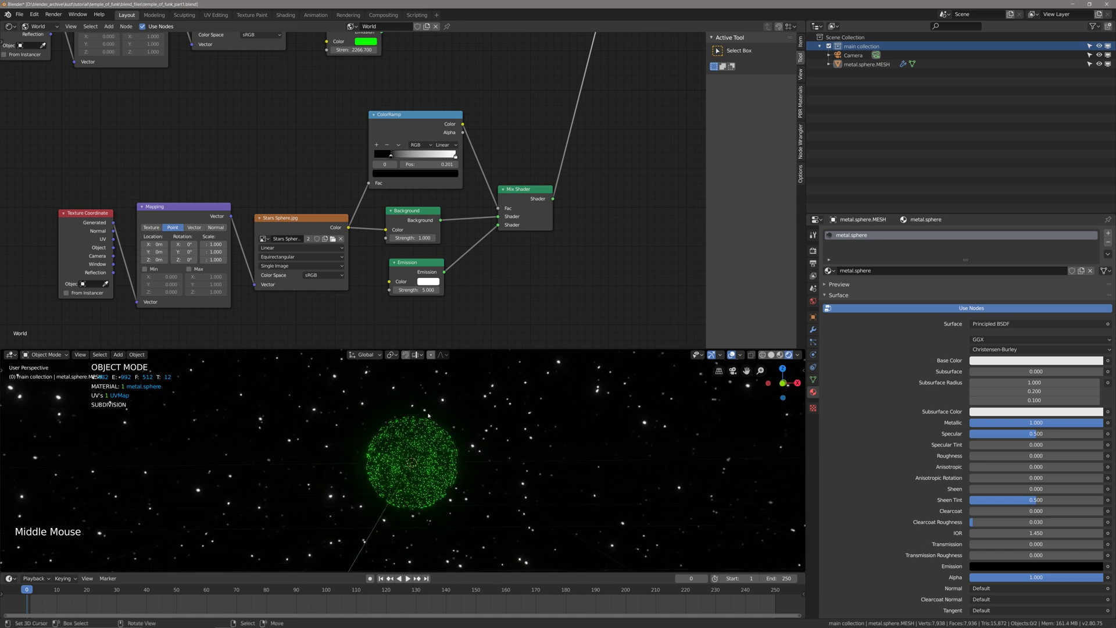
Set the original chain's Emission strength to 25.
middle_drag(452, 110, 470, 231)
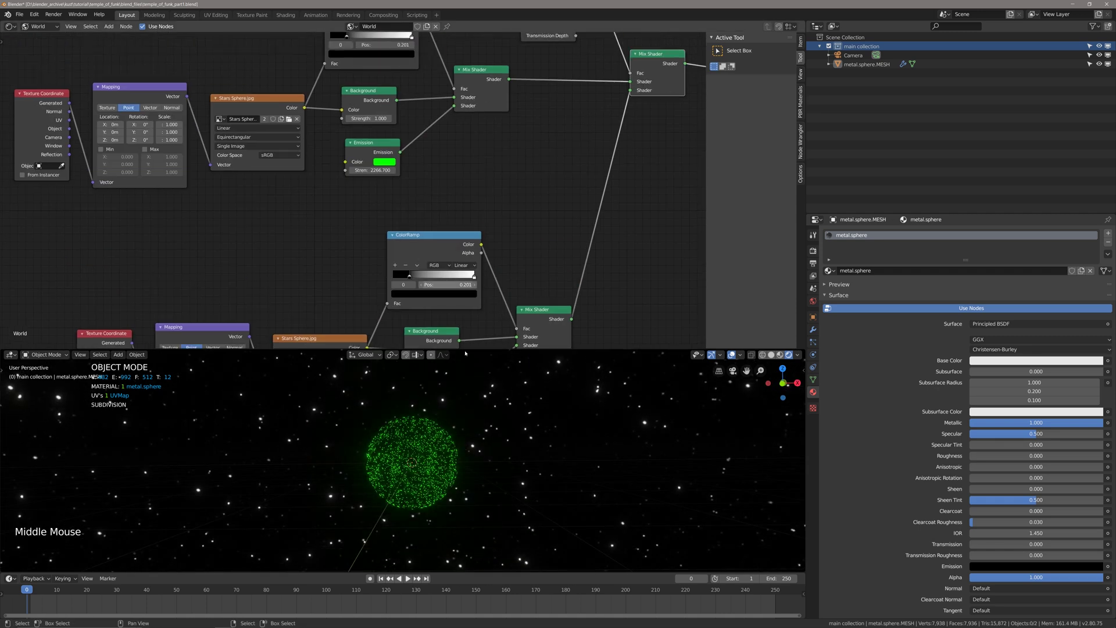
middle_drag(373, 174, 385, 197)
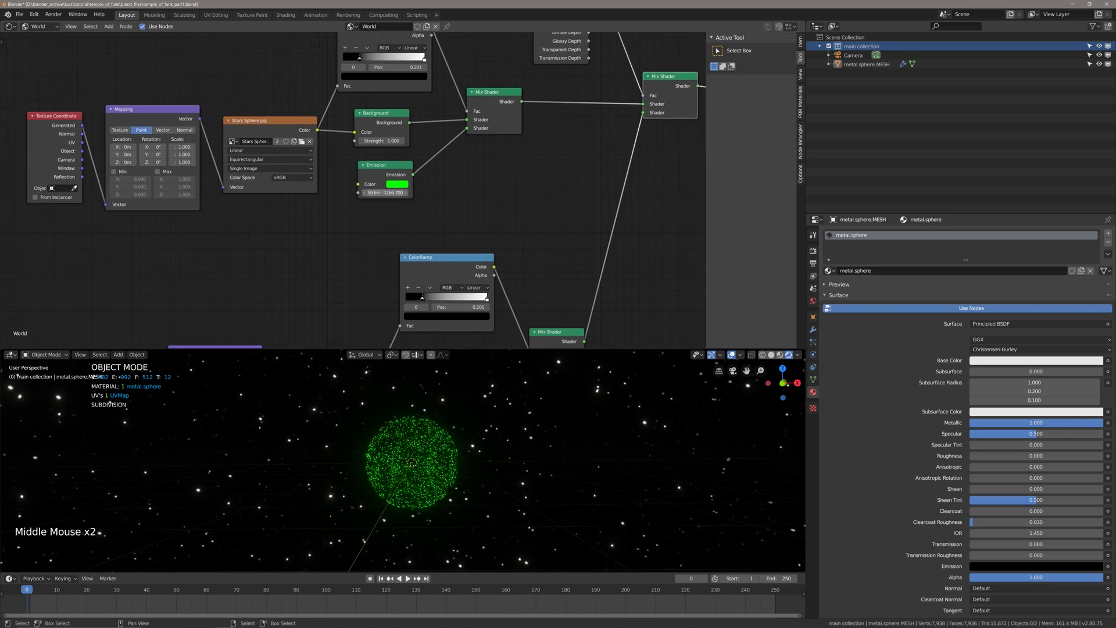
click(383, 193)
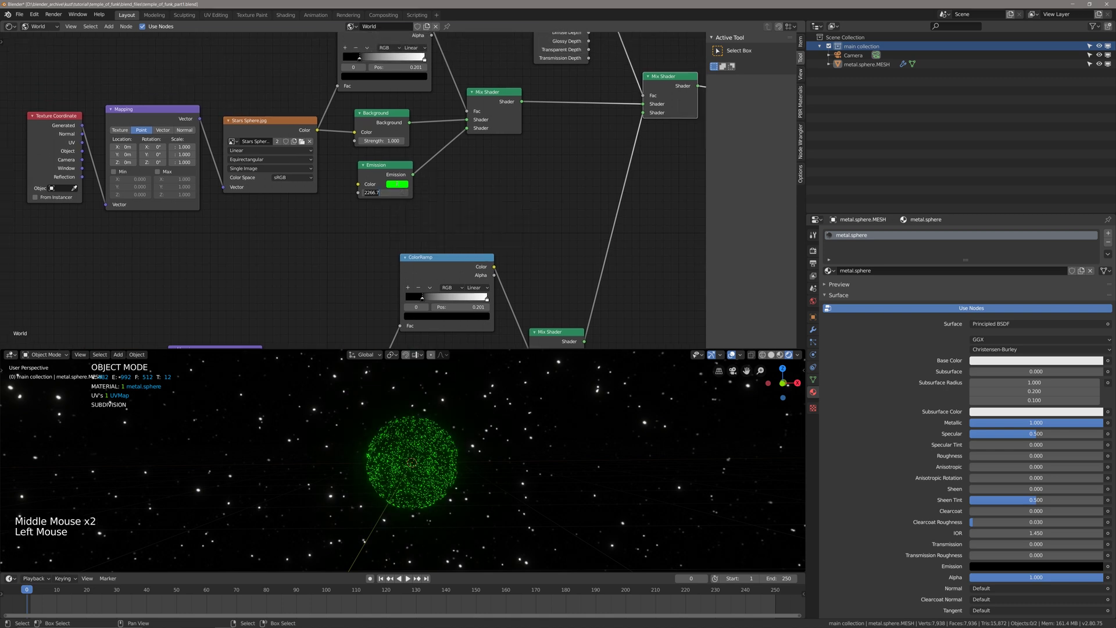
text(25)
key(Return)
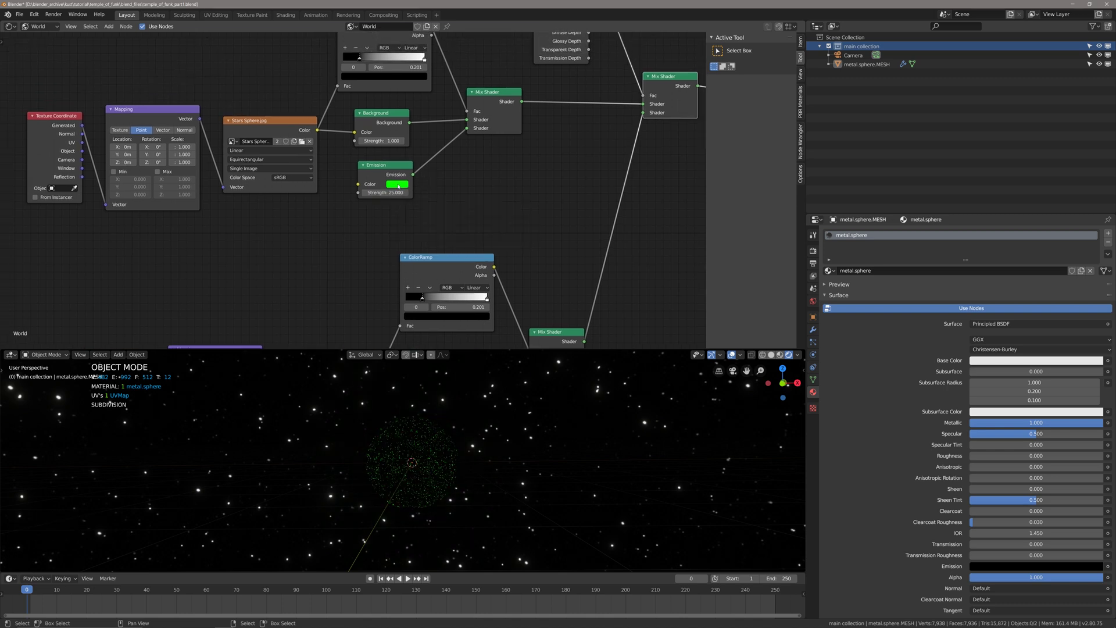
Set the original chain's Emission colour to near-white and its strength to 50.
click(397, 183)
click(419, 102)
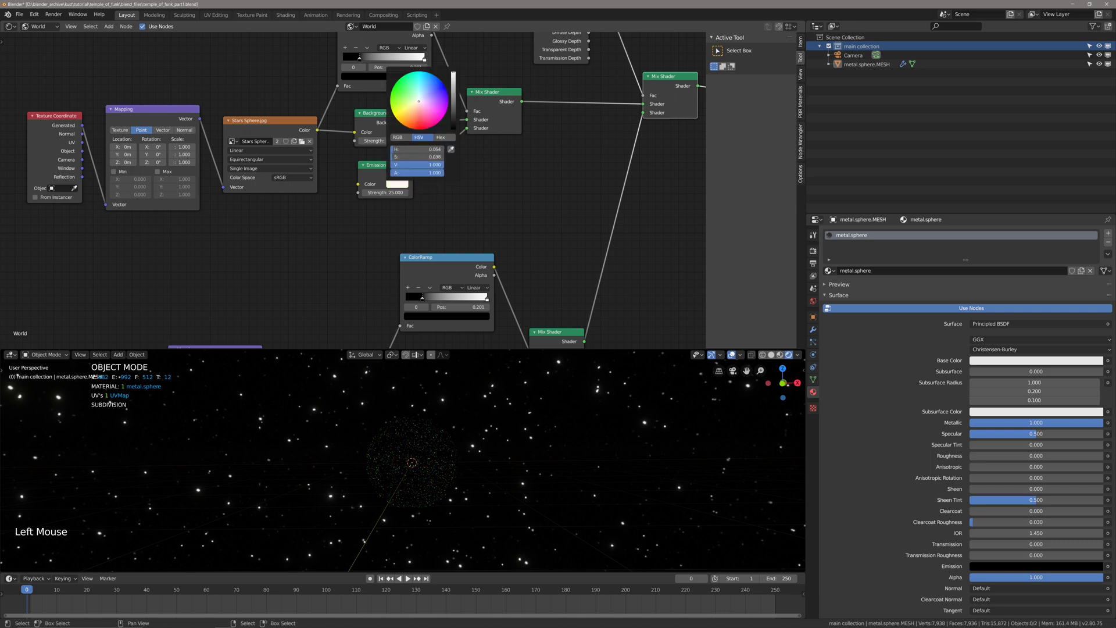
middle_drag(416, 449, 430, 420)
drag(383, 192, 414, 192)
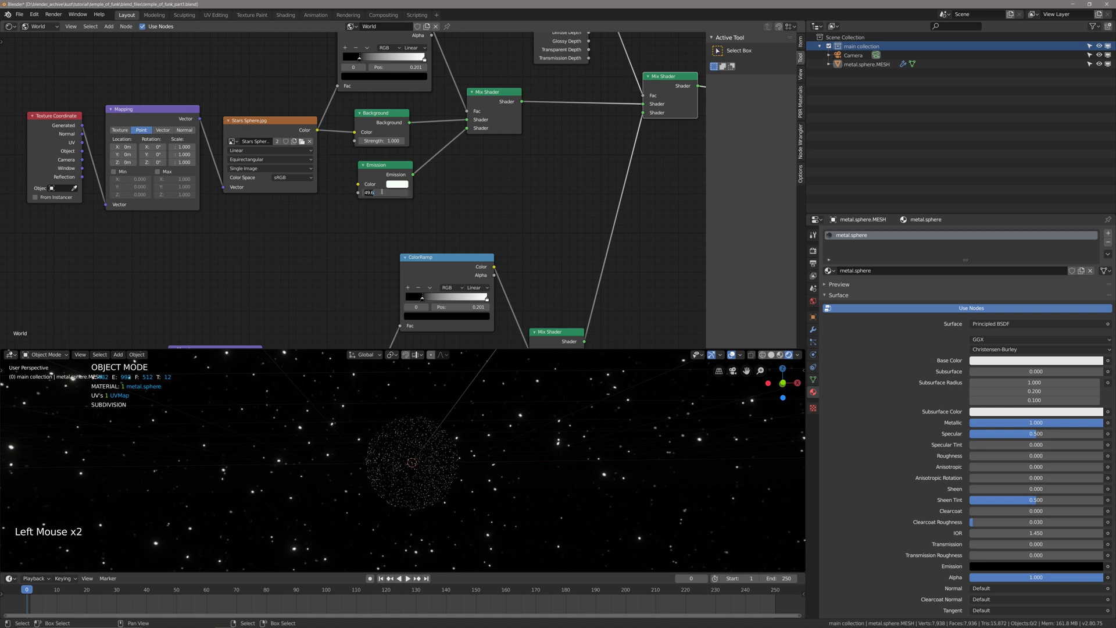
Examine the star reflections on the sphere and the background stars from several angles and distances.
middle_drag(442, 460, 492, 434)
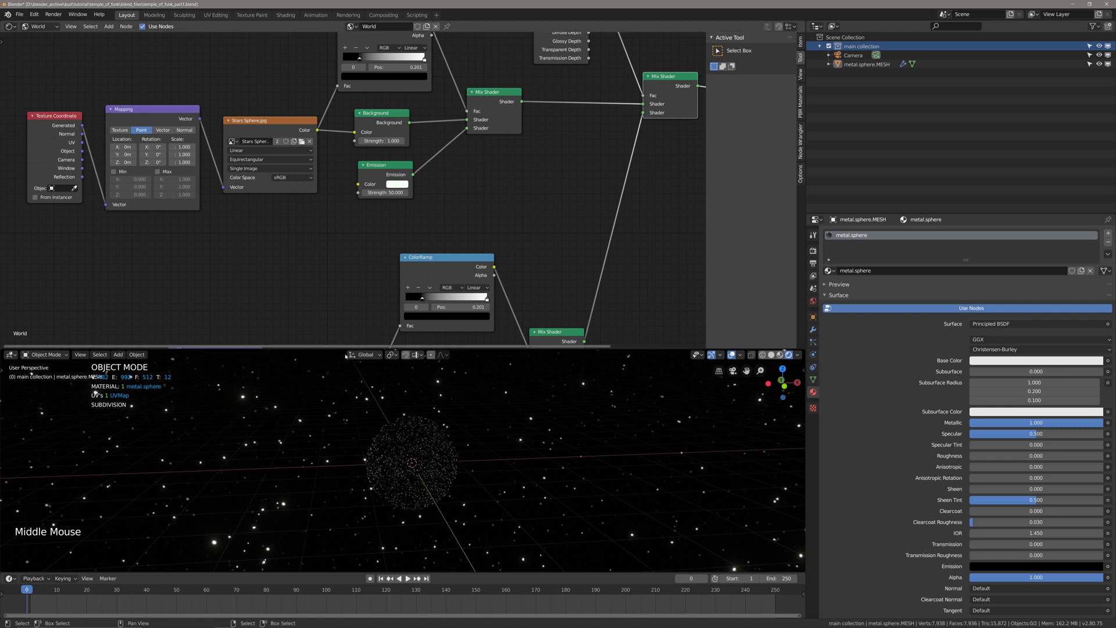
middle_drag(492, 433, 436, 463)
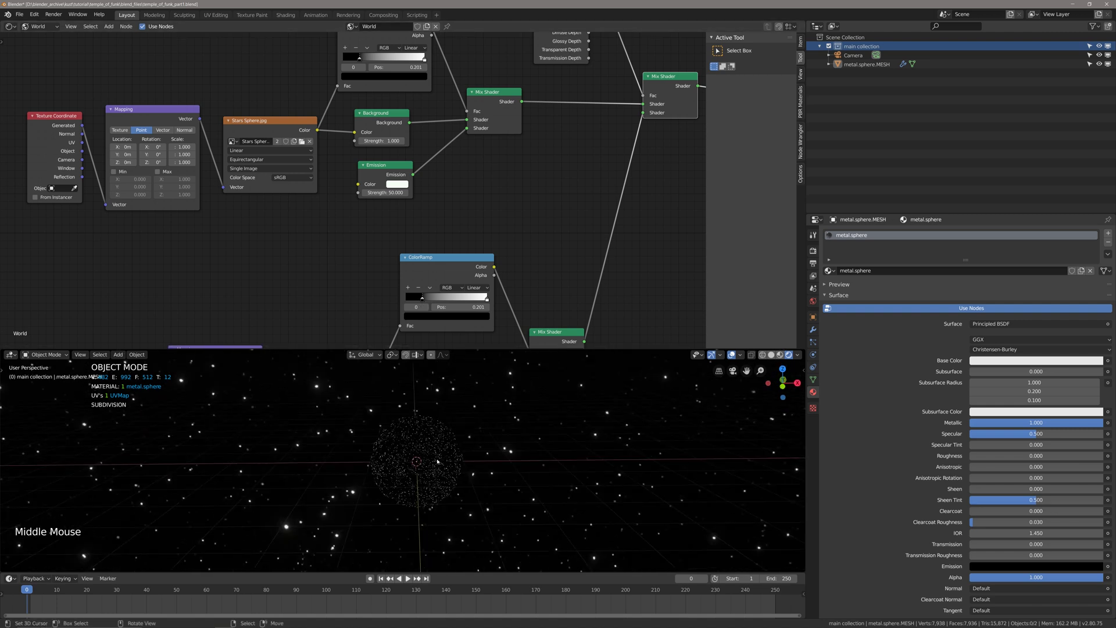
scroll(435, 463, down, 3)
scroll(432, 463, up, 4)
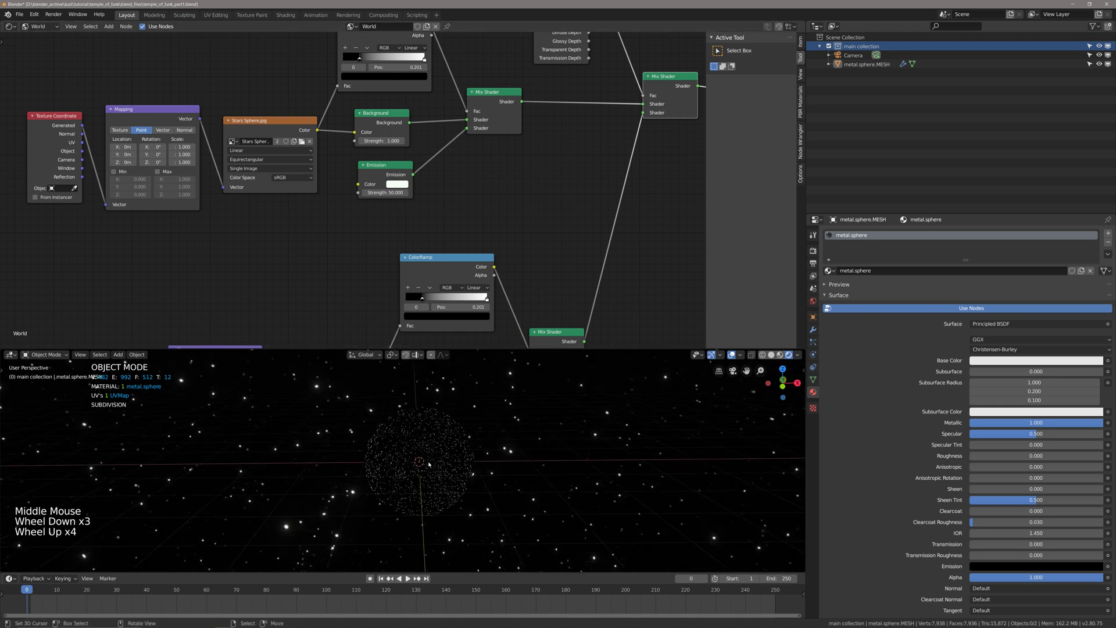
scroll(428, 463, down, 5)
scroll(430, 463, up, 3)
mouse_move(431, 463)
middle_down()
mouse_move(473, 471)
mouse_move(462, 475)
middle_up()
scroll(434, 461, down, 1)
scroll(434, 461, down, 2)
Switch the viewport to solid shading and set the metal sphere to display as Wire.
key(z)
key(alt+a)
scroll(479, 469, up, 2)
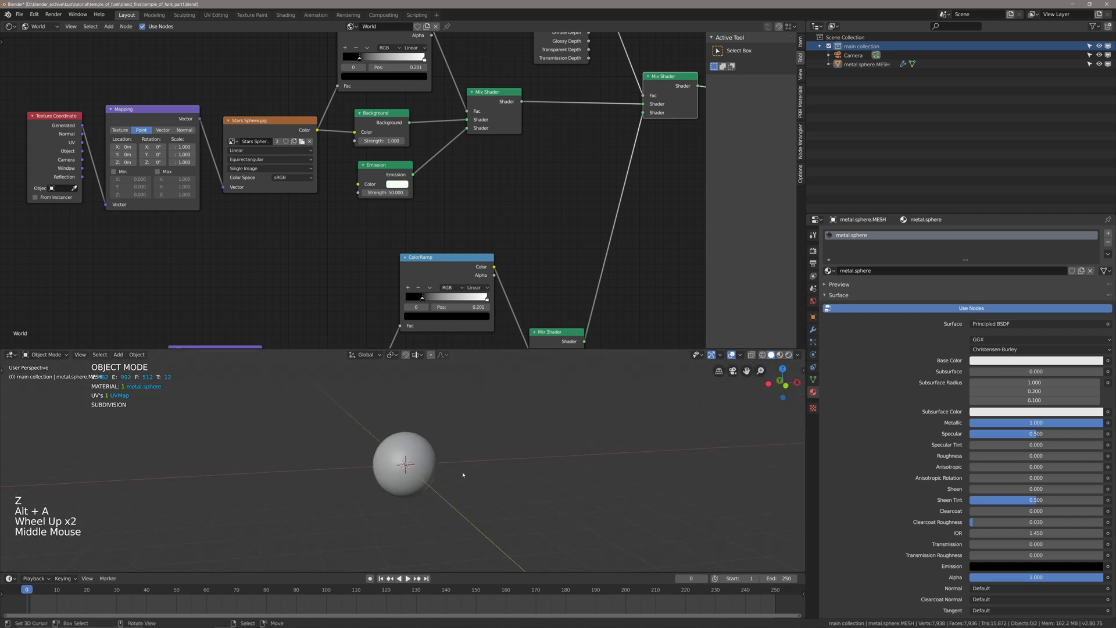
right_click(420, 454)
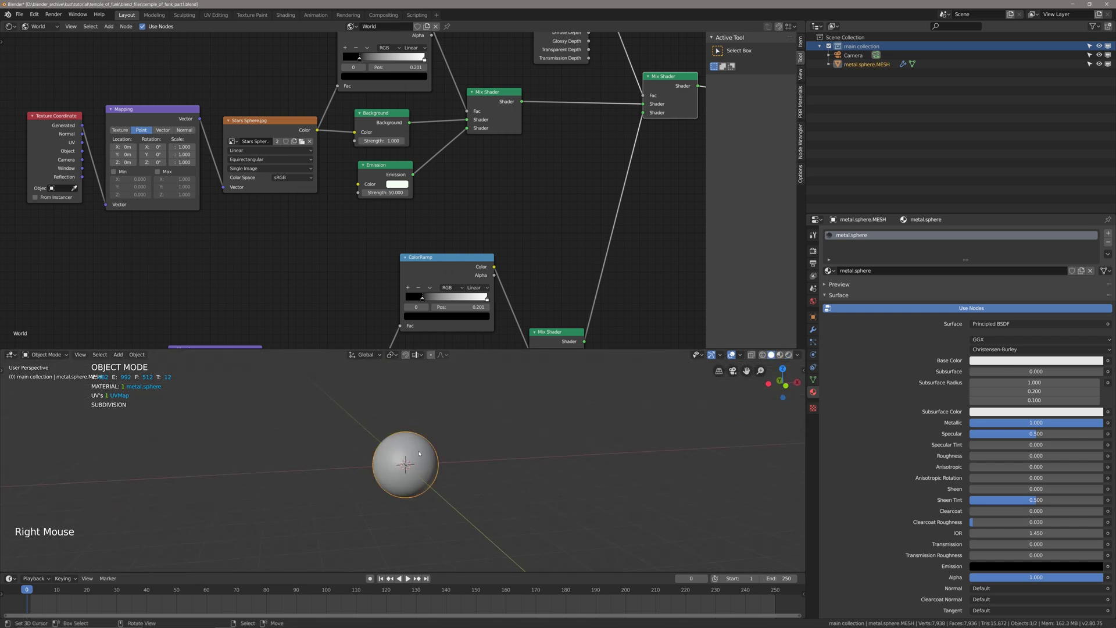
key(alt+1)
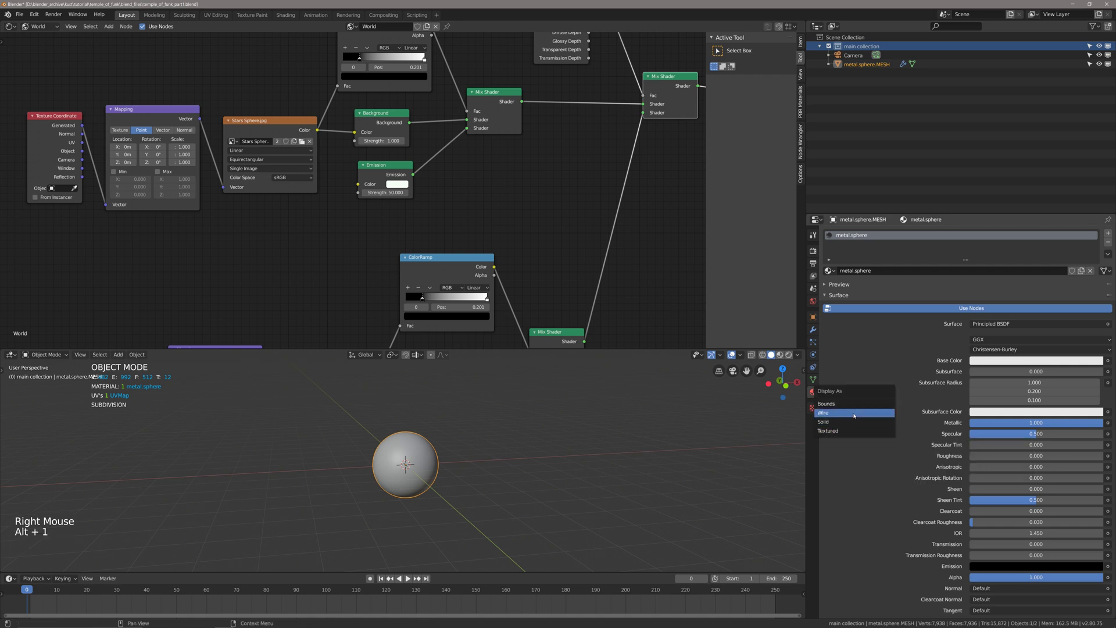
click(855, 412)
scroll(497, 465, up, 2)
key(alt+a)
Examine the Display As setting in the sphere's object viewport display properties and its shortcut options.
click(813, 317)
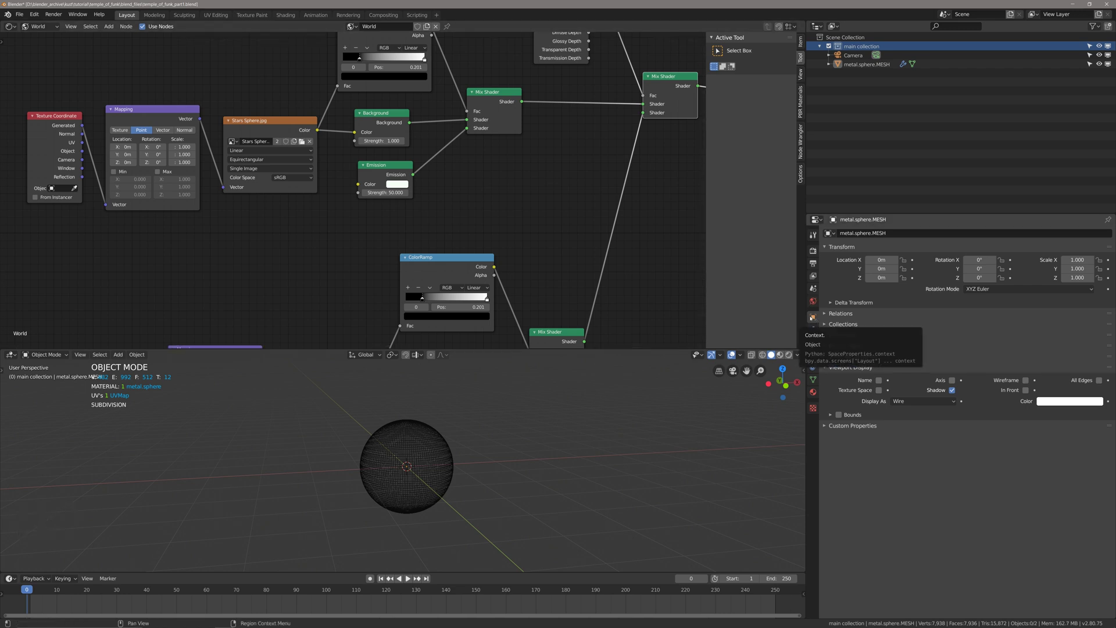
right_click(369, 443)
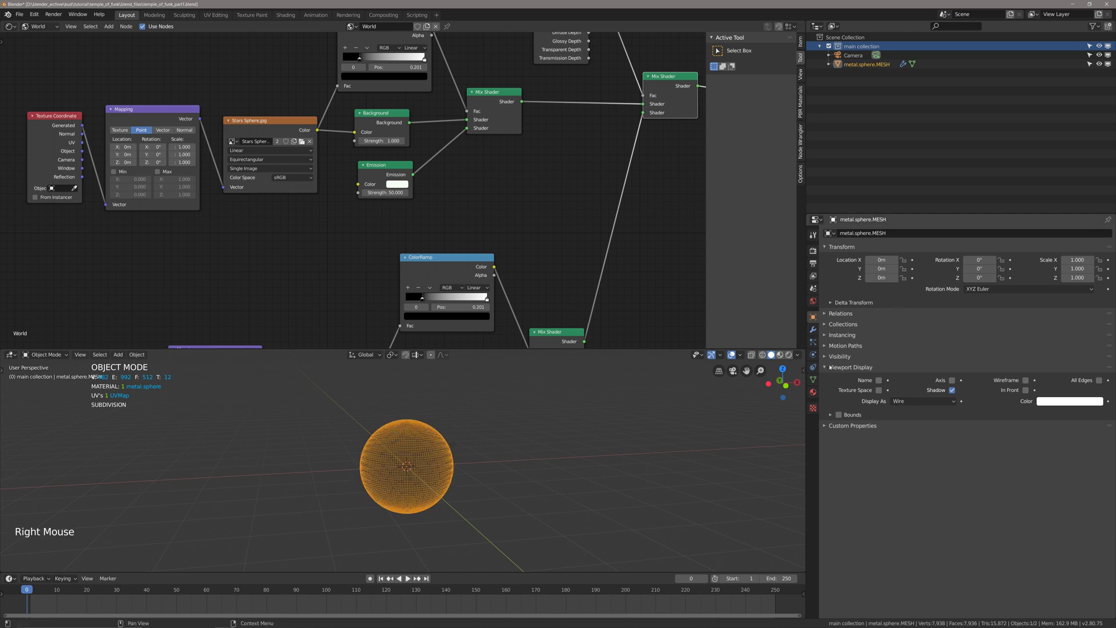
click(908, 400)
click(908, 401)
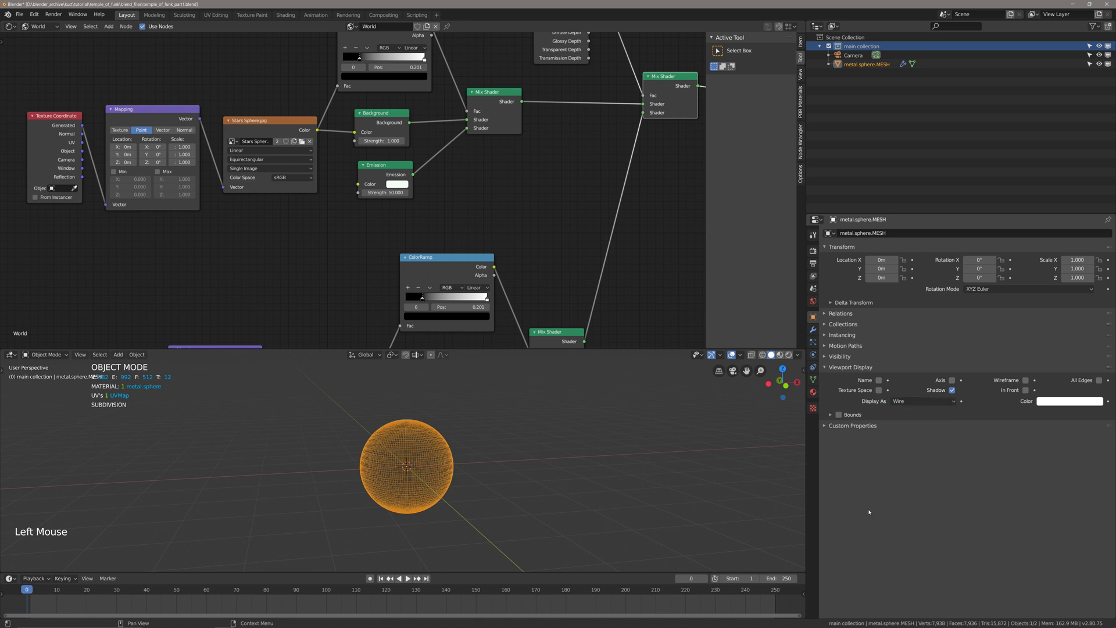
right_click(908, 400)
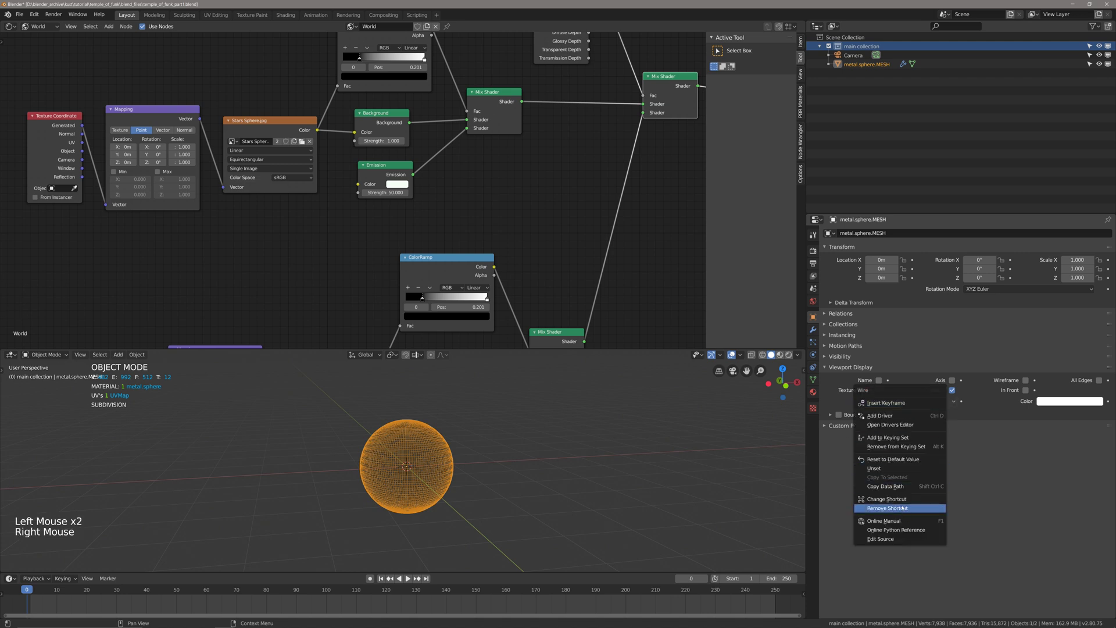
click(1009, 458)
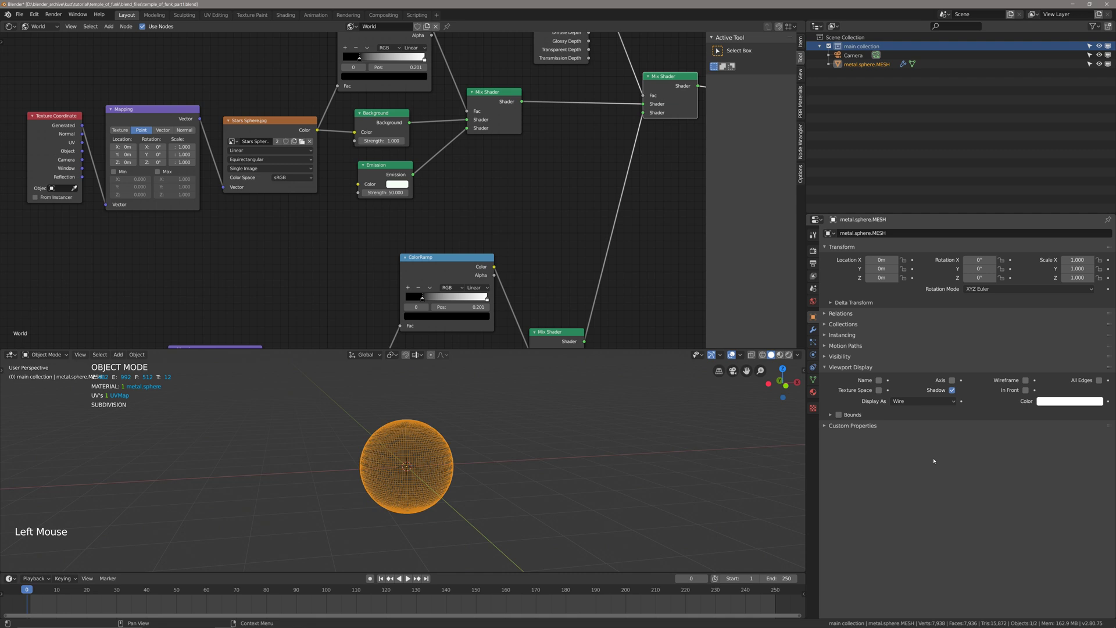
click(812, 394)
Duplicate the metal sphere in place while working in the front orthographic view.
scroll(521, 474, up, 2)
middle_click(495, 475)
key(alt+a)
right_click(459, 453)
middle_drag(458, 453, 539, 444)
key(grave)
shift+middle_drag(379, 370, 536, 436)
key(shift+d)
scroll(538, 430, up, 2)
shift+middle_click(538, 430)
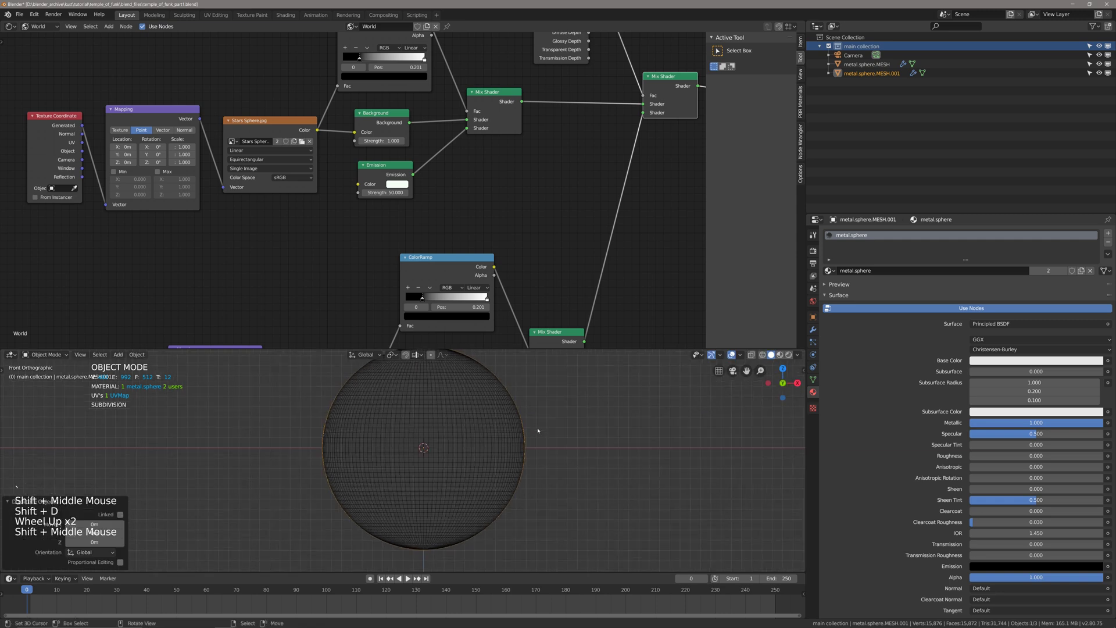
Rename the duplicated sphere as inner.glow.MESH.
key(F2)
text(inner.glow.MESH)
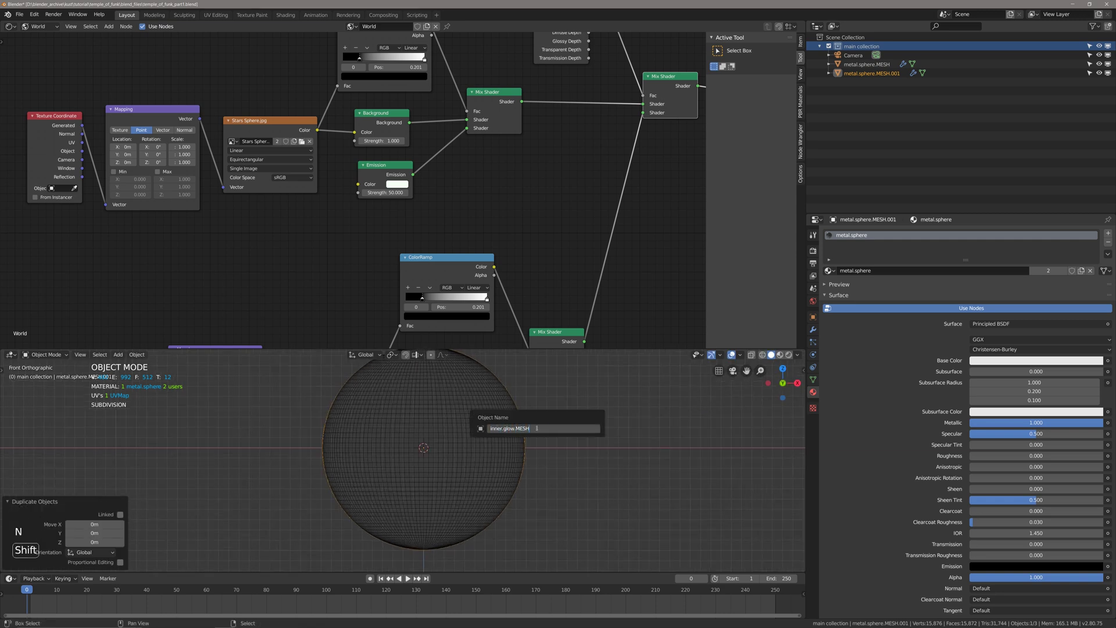
key(Return)
Scale the inner glow sphere up uniformly to about 1.016 so it sits just outside the metal sphere.
shift+middle_drag(548, 399, 542, 420)
key(s)
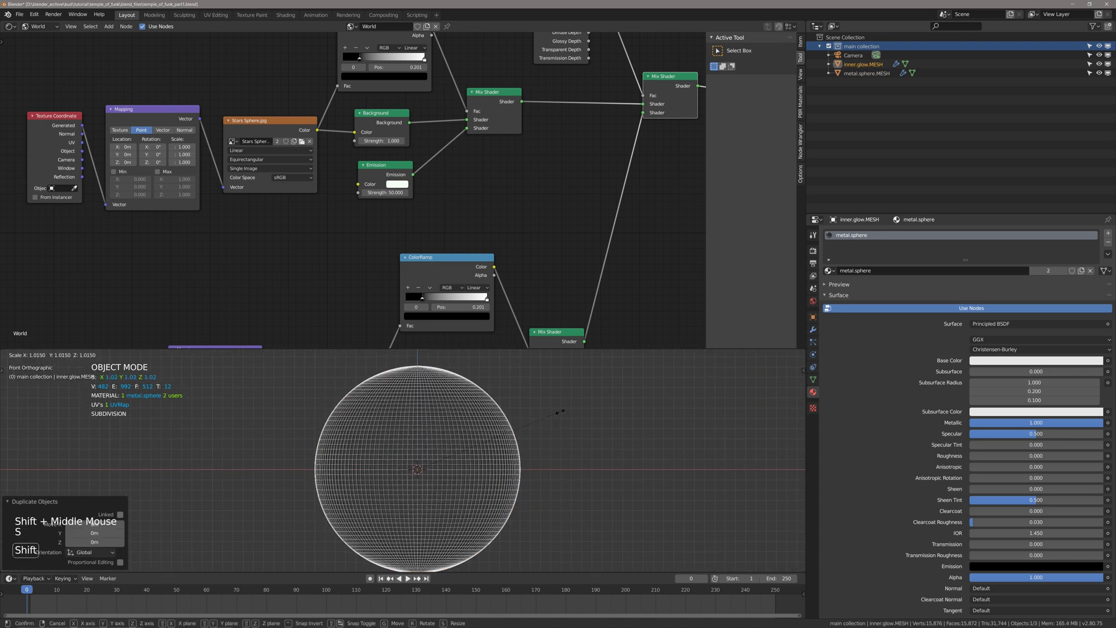
click(561, 411)
shift+middle_drag(552, 420, 568, 437)
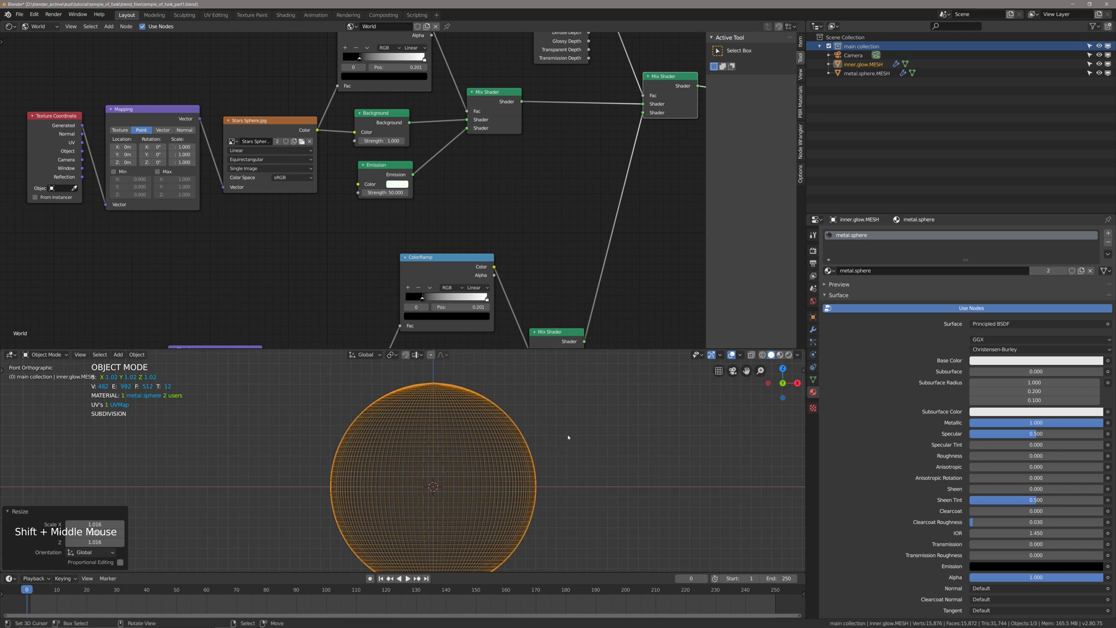
Duplicate the inner glow sphere in place and rename the copy outter.glow.MESH.
key(shift+d)
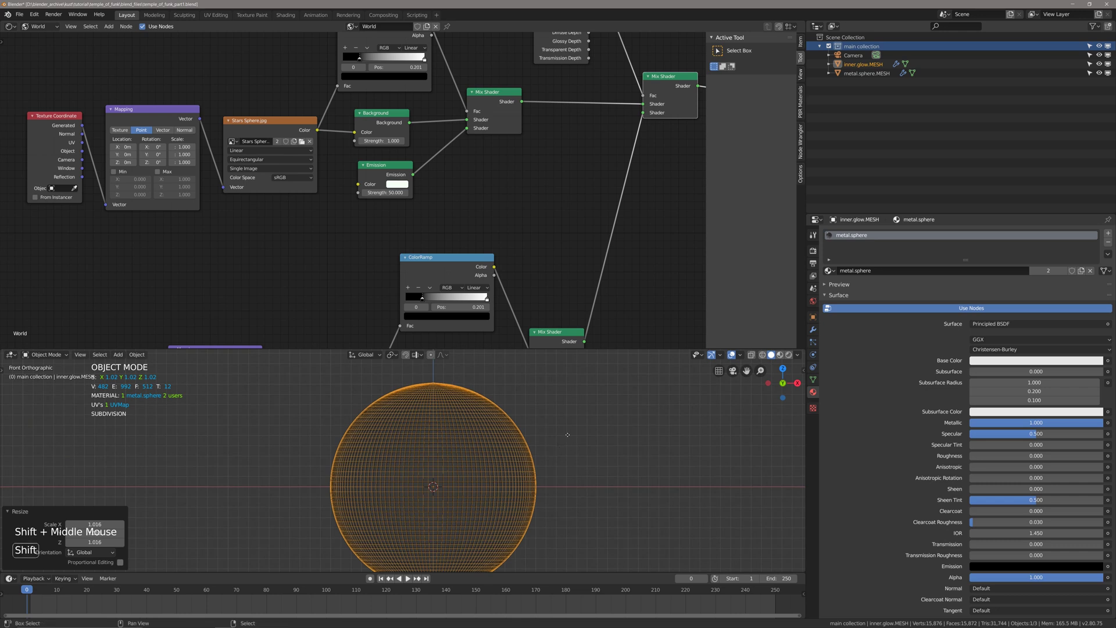
right_click(568, 437)
key(F2)
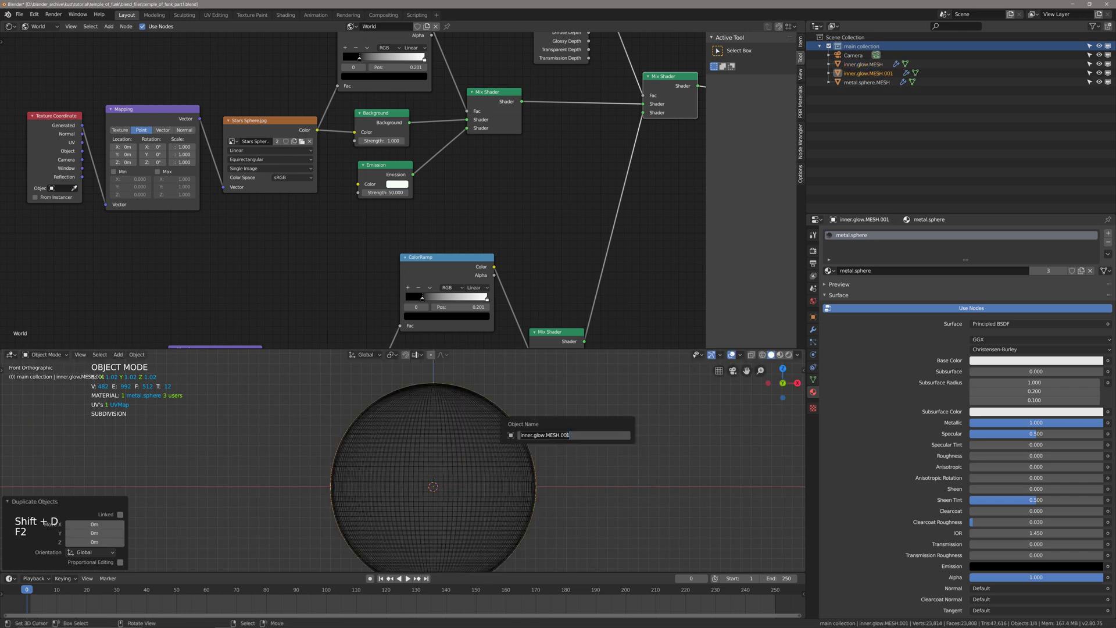
text(outter.glow.MESH)
key(Return)
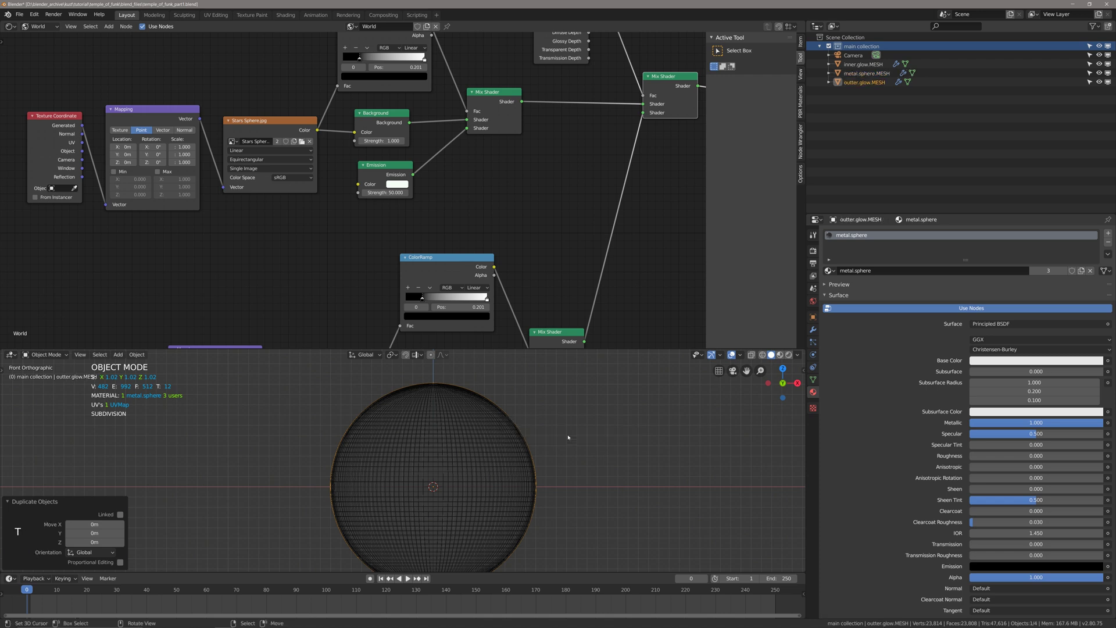
Scale the outer glow sphere up uniformly by about 1.011.
key(s)
key(shift)
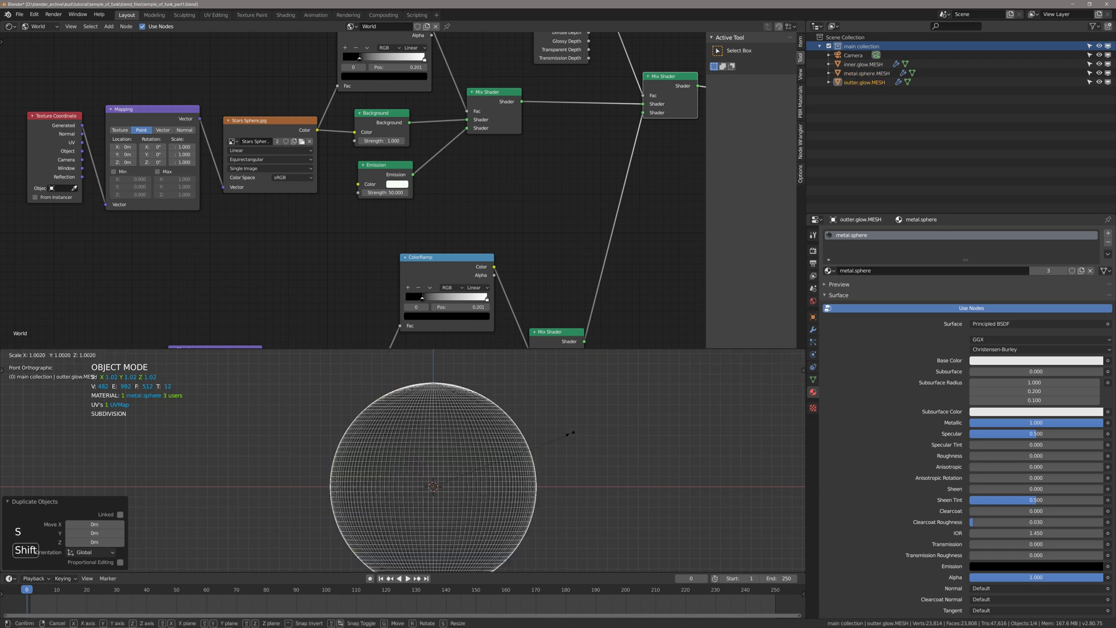
click(581, 428)
scroll(516, 448, down, 3)
shift+scroll(516, 449, up, 1)
shift+middle_drag(515, 449, 517, 453)
scroll(511, 458, up, 1)
Switch the outer glow, metal and inner glow spheres from wire display back to solid surfaces.
key(alt+1)
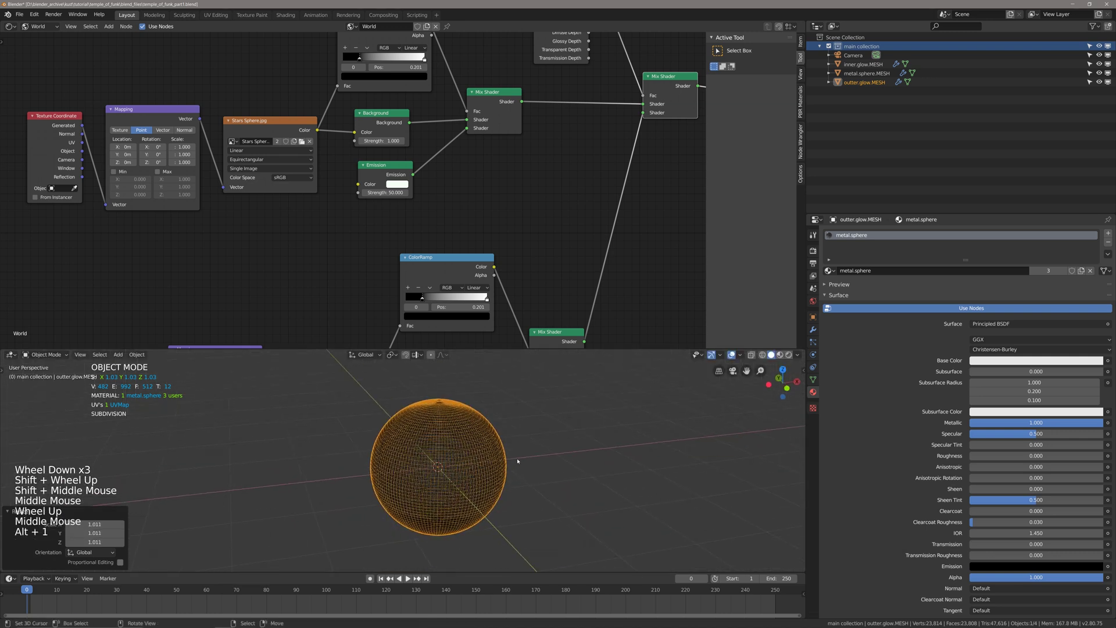
key(alt+1)
click(845, 465)
click(861, 74)
key(alt+1)
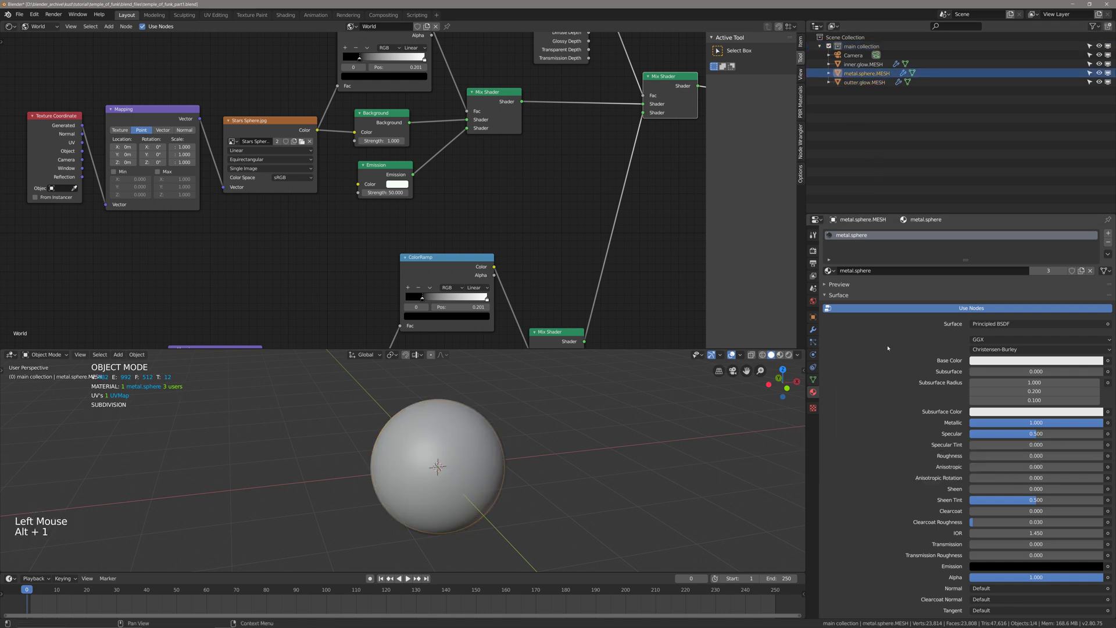
click(863, 64)
key(alt+1)
click(892, 396)
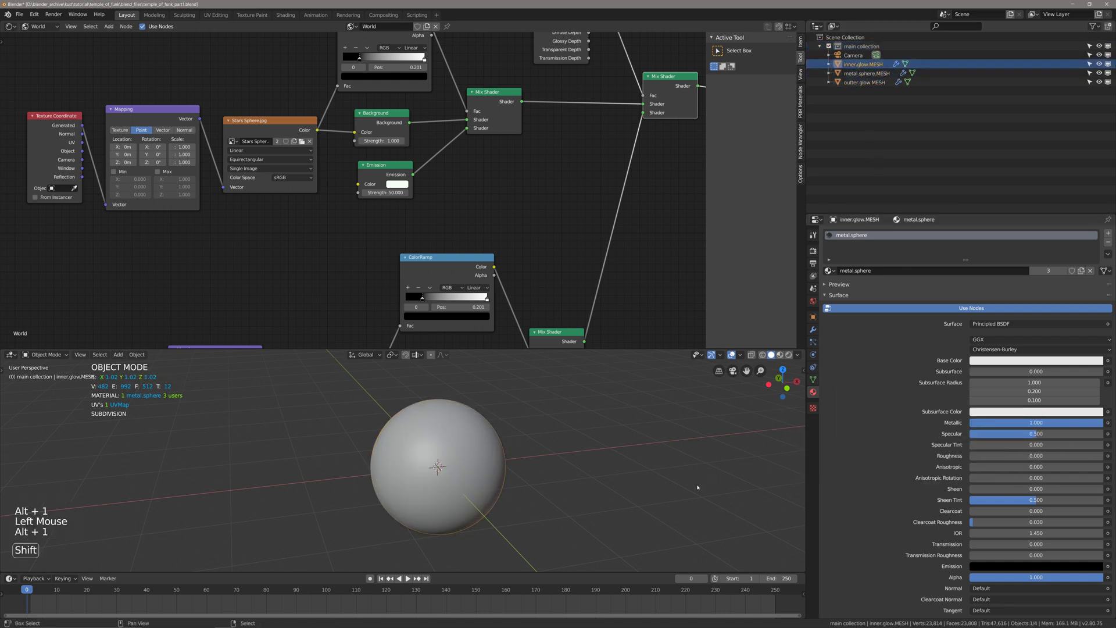
shift+scroll(645, 489, up, 1)
shift+middle_drag(639, 494, 638, 479)
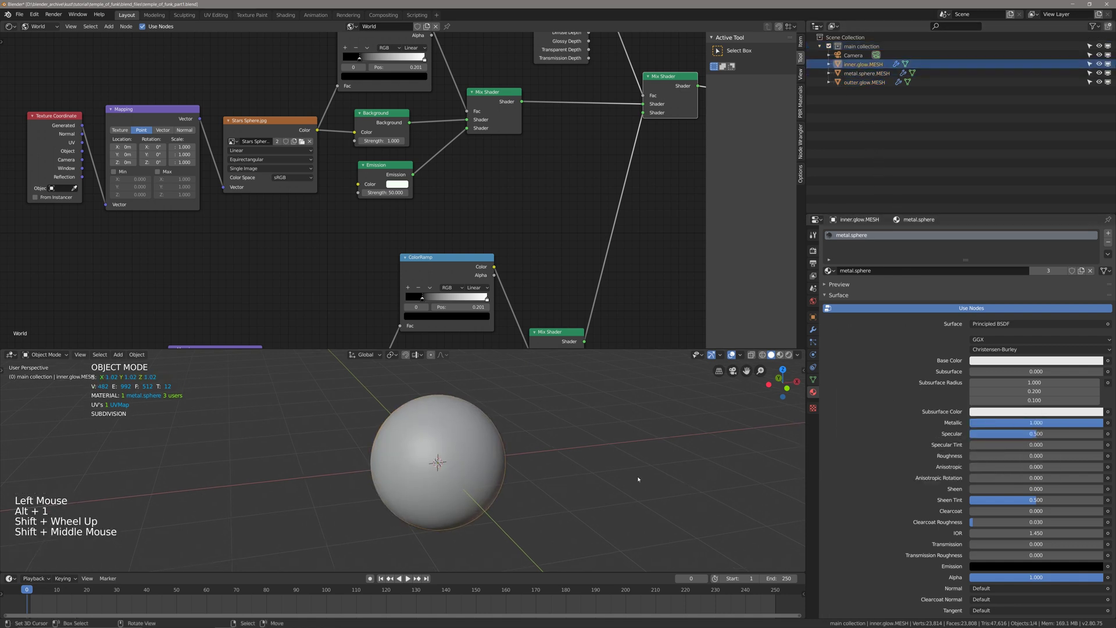
Parent the metal sphere and inner glow sphere to outter.glow.MESH using Object (Keep Transform).
click(855, 73)
shift+click(860, 64)
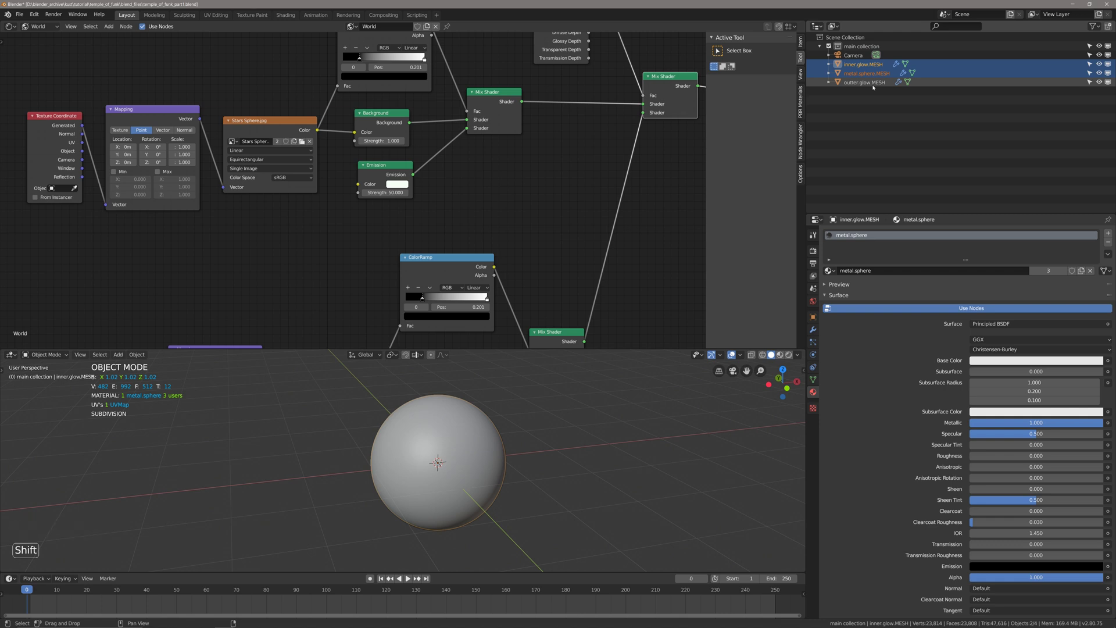
shift+click(872, 84)
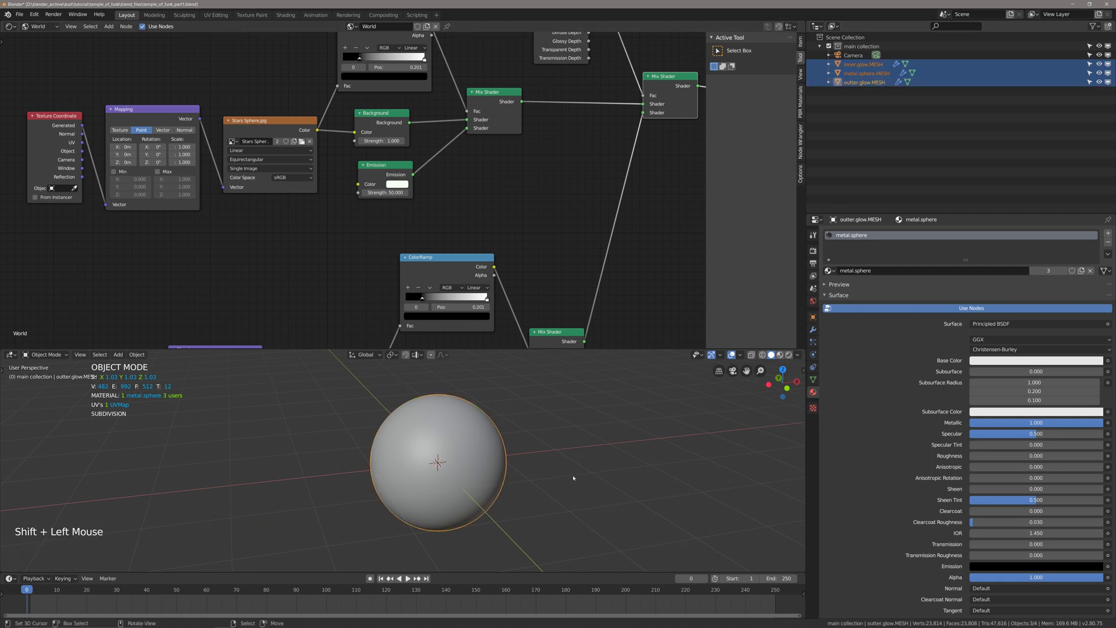
key(ctrl+p)
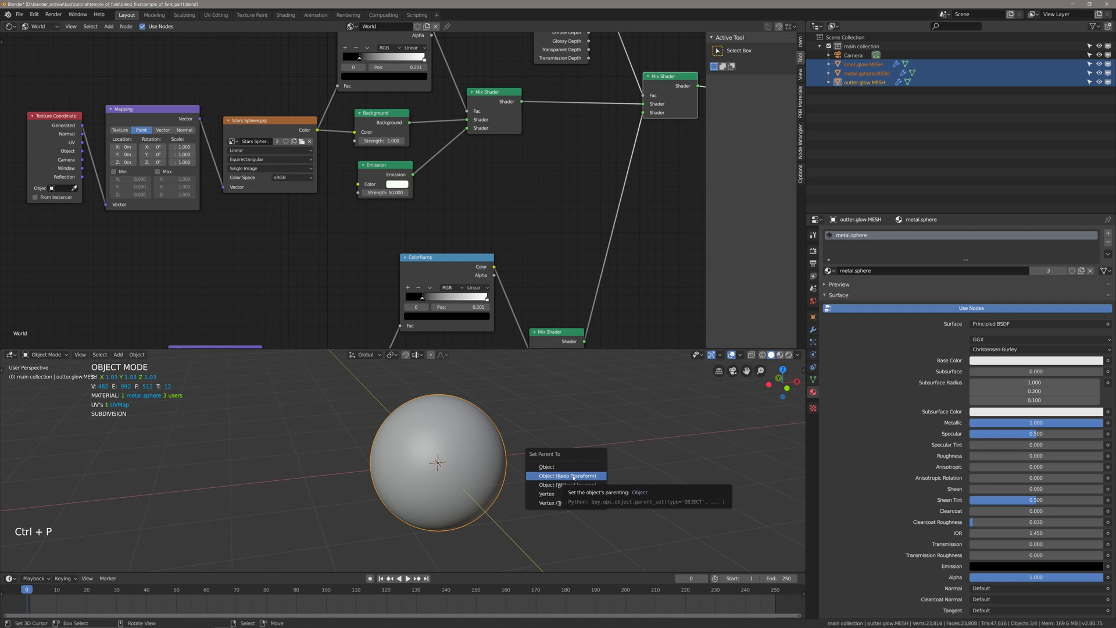
click(571, 477)
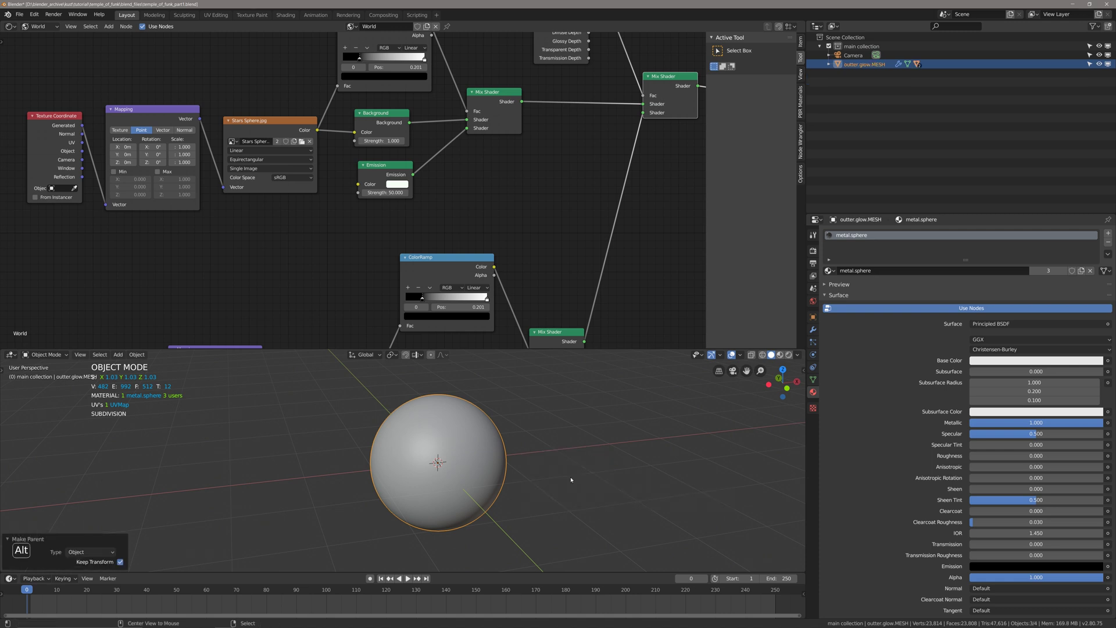
key(alt+a)
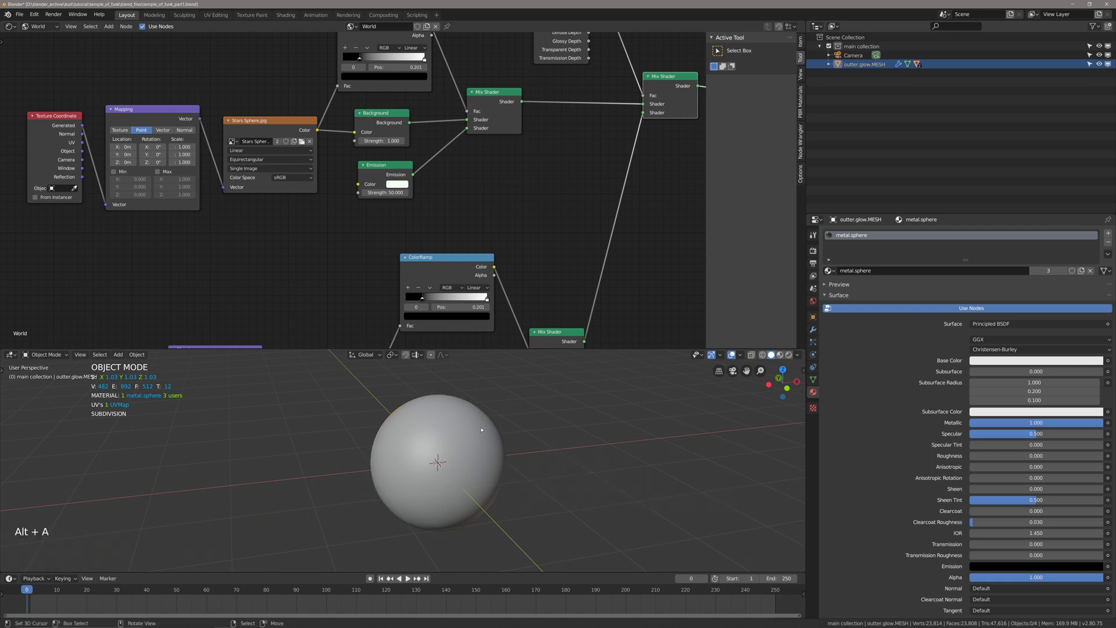
Test-move the outer glow sphere to check that its children follow, and cancel the move.
click(837, 65)
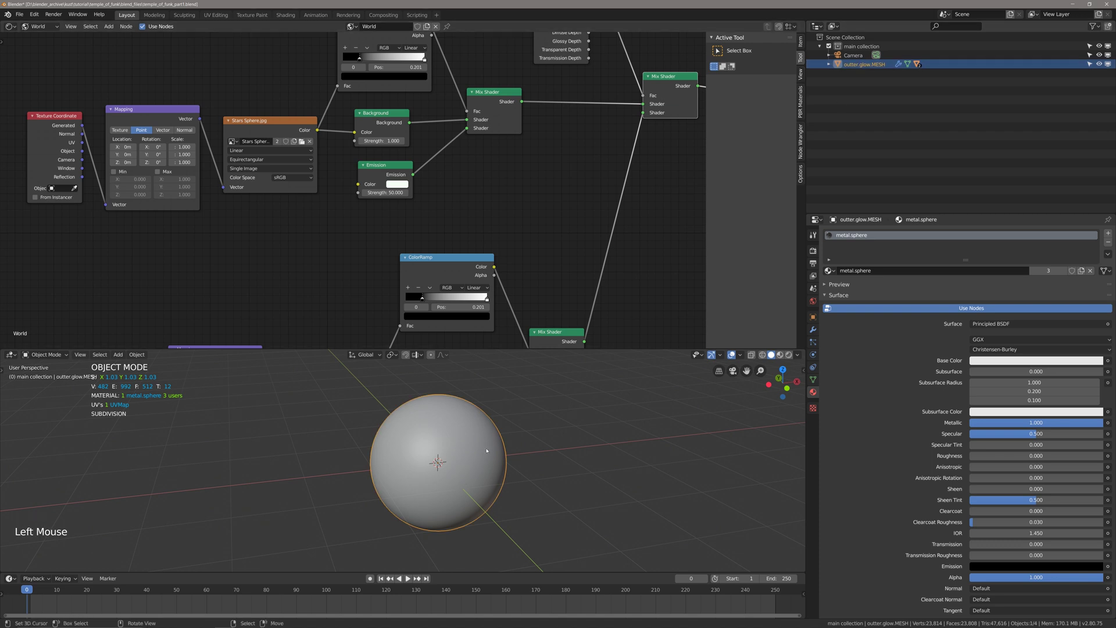
middle_drag(486, 451, 452, 399)
key(g)
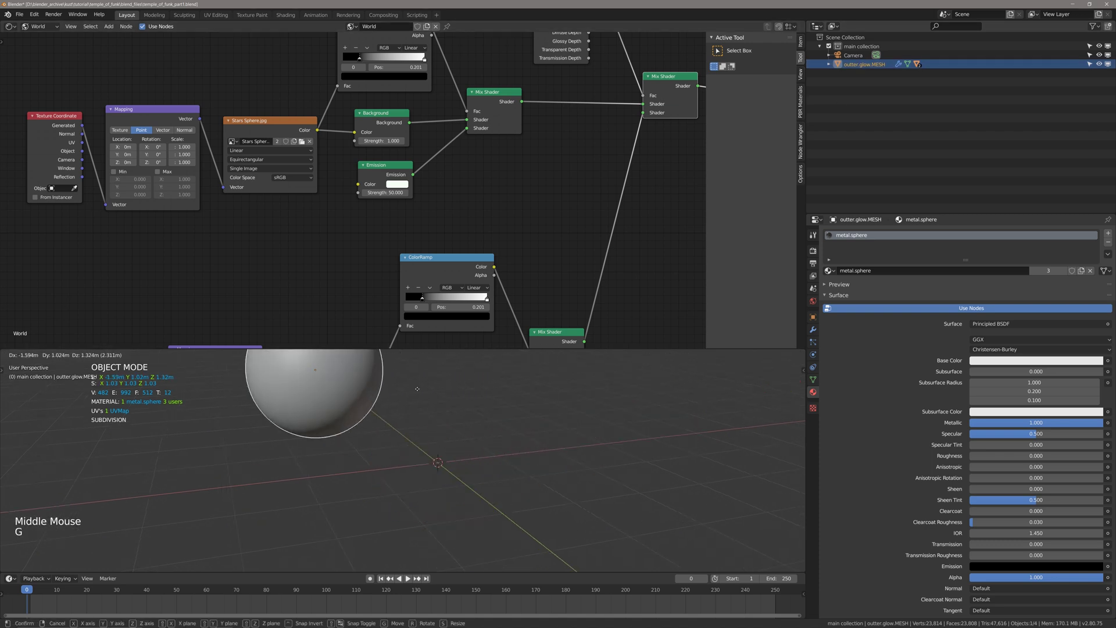
key(Escape)
shift+middle_drag(550, 462, 569, 505)
Remove the metal.sphere material slot from both the inner glow and outer glow spheres.
click(829, 64)
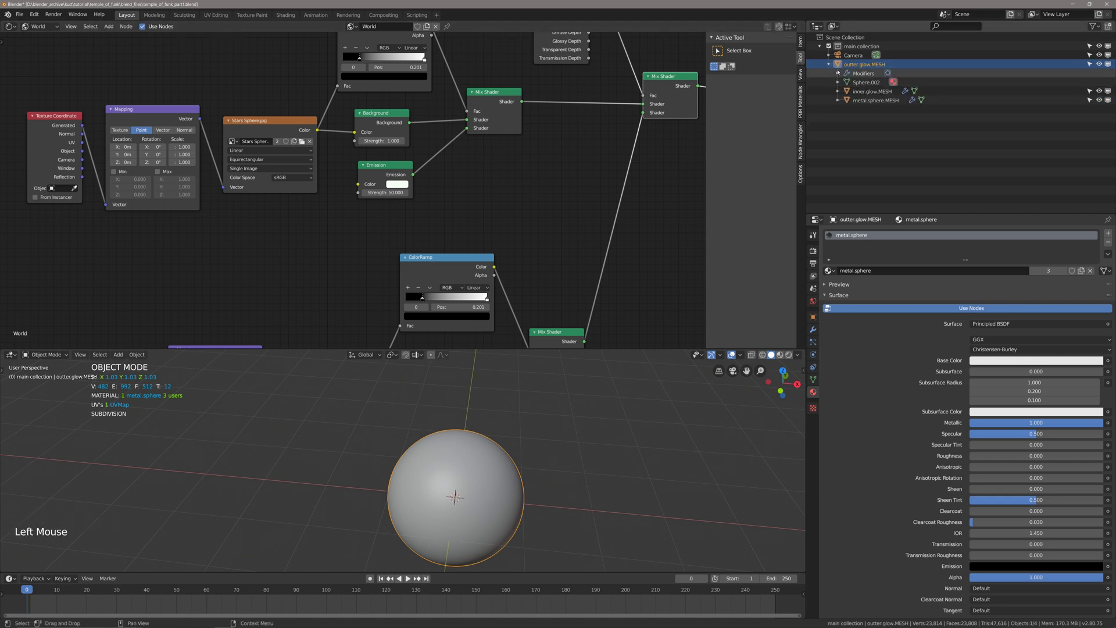
click(866, 92)
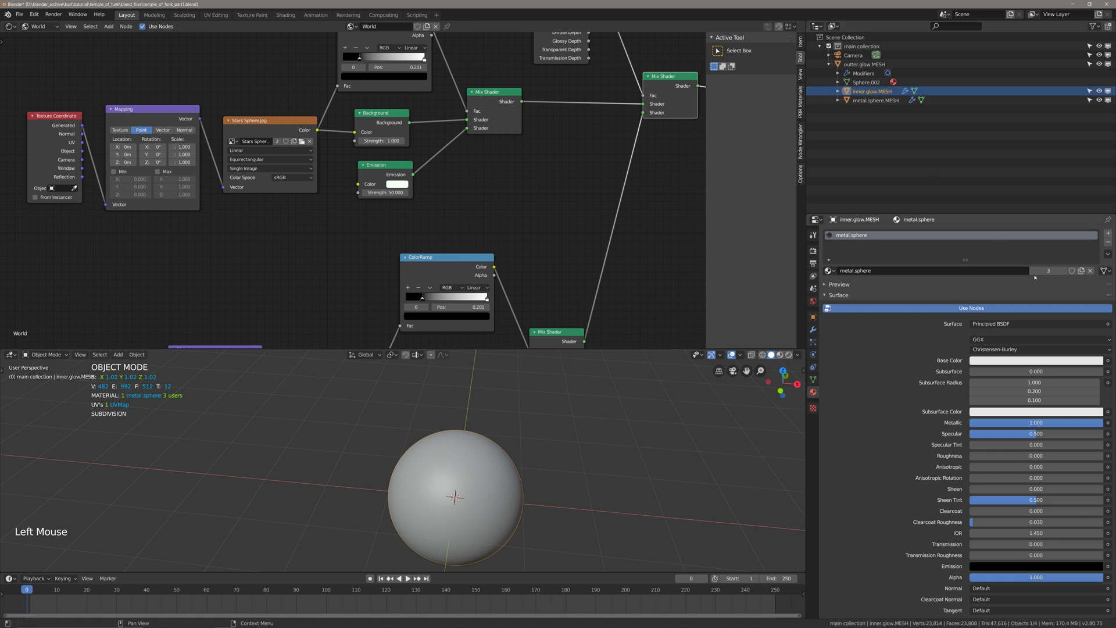
click(1108, 244)
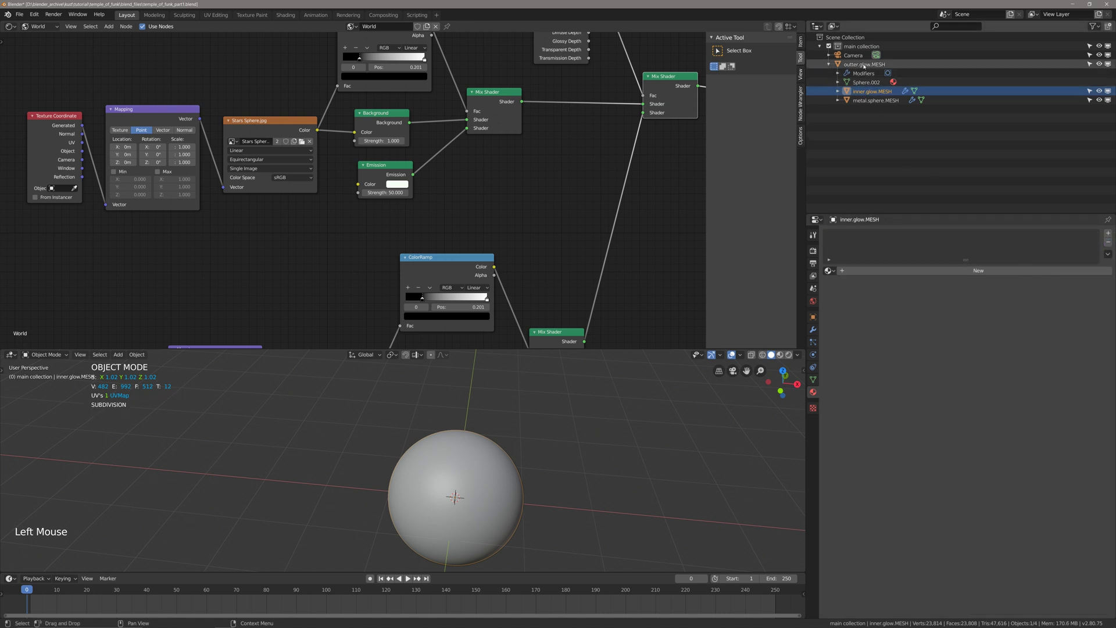
click(863, 64)
click(1108, 243)
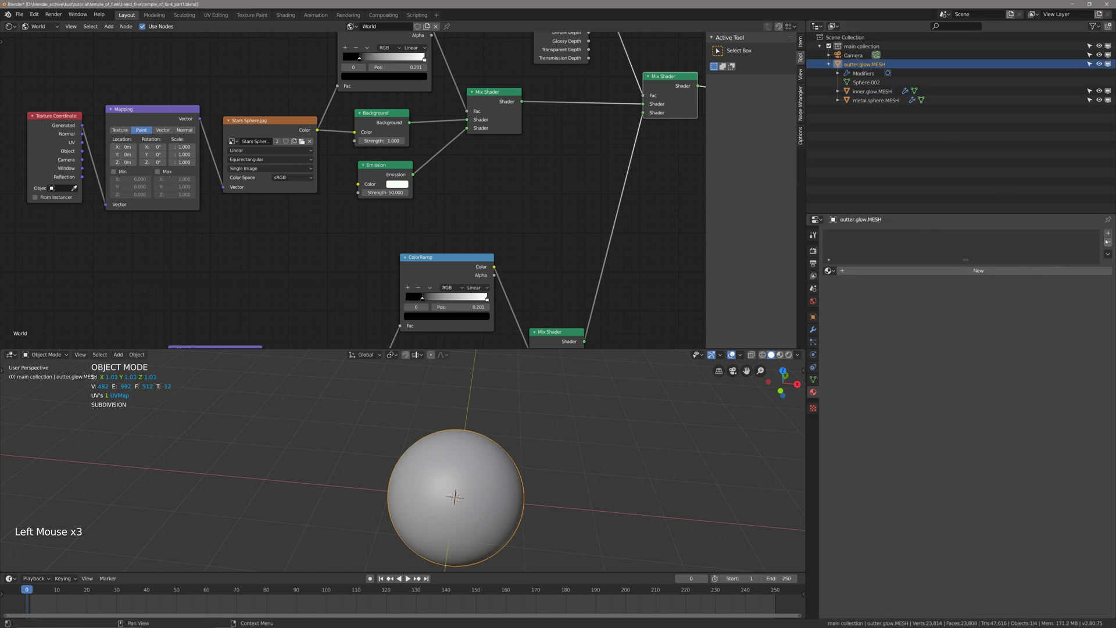
Create a new material on the outer glow sphere and name it outter.glow.
scroll(458, 461, up, 2)
middle_drag(458, 461, 472, 452)
click(867, 272)
click(867, 271)
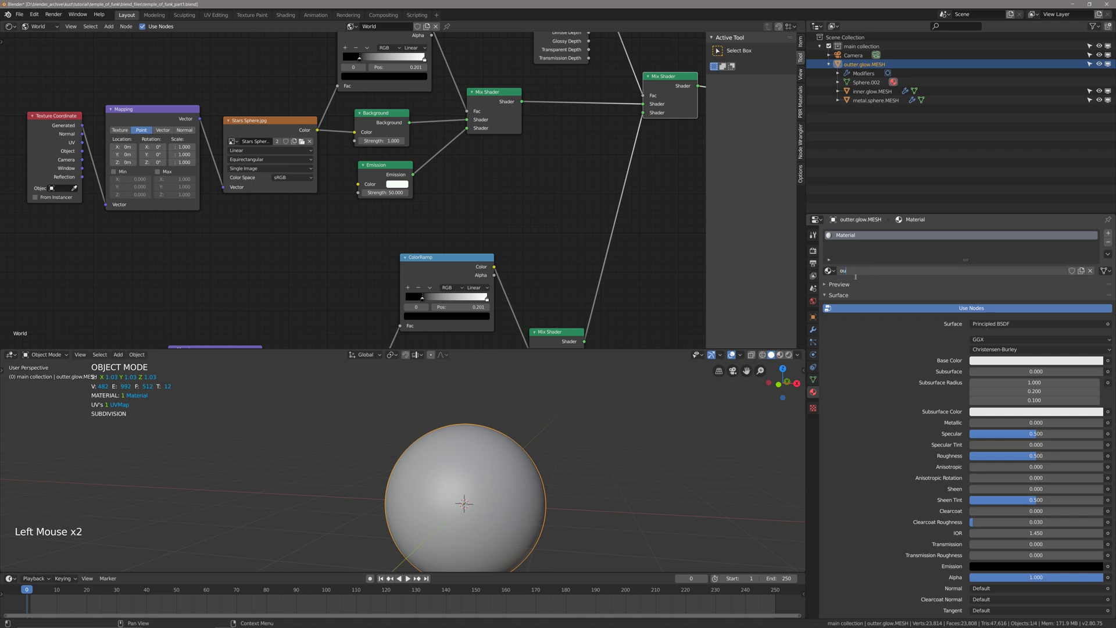
key(BackSpace)
text(outt)
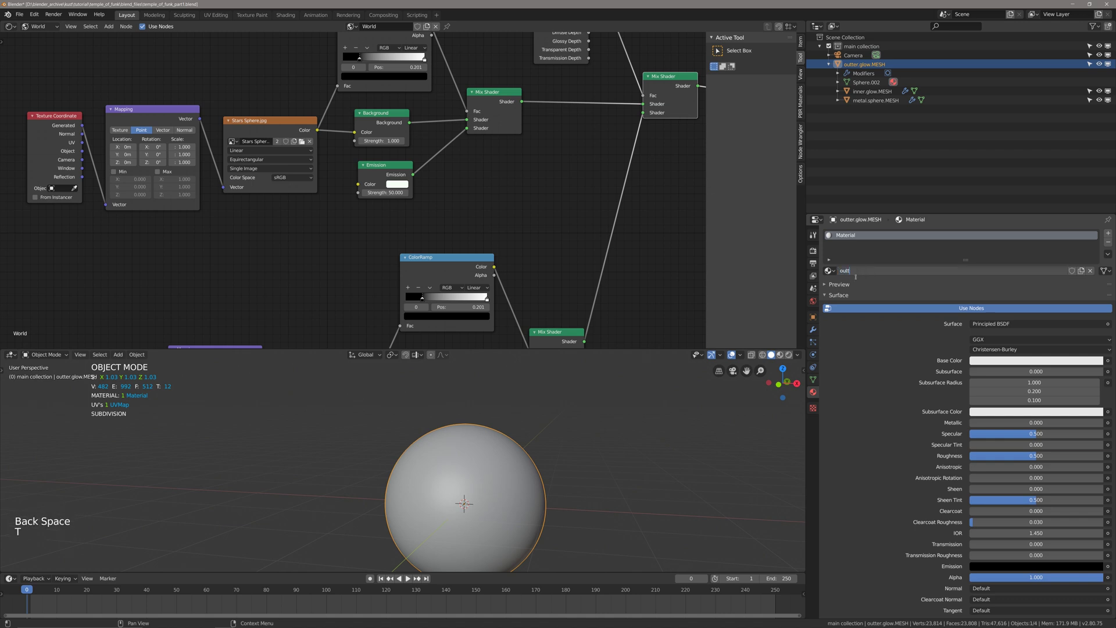
text(er.glow)
key(Return)
Switch the shader editor from World to Object nodes and delete the Principled BSDF from the outter.glow material.
middle_drag(326, 244, 367, 263)
click(40, 26)
click(46, 37)
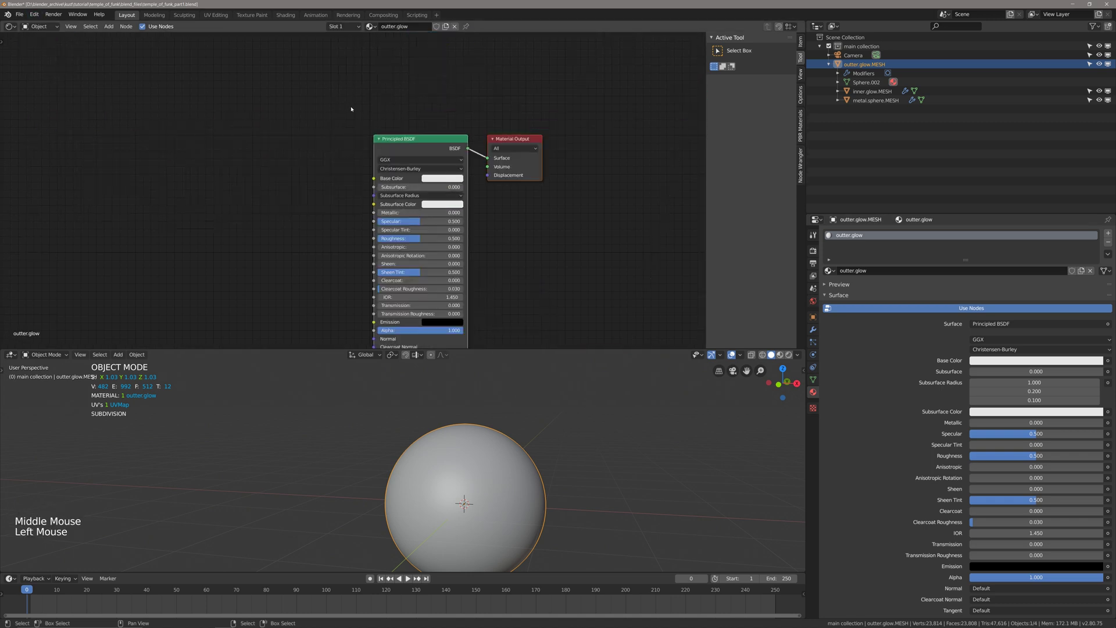
middle_drag(441, 239, 382, 248)
scroll(382, 248, down, 2)
key(alt+a)
right_click(355, 163)
shift+middle_drag(359, 163, 381, 165)
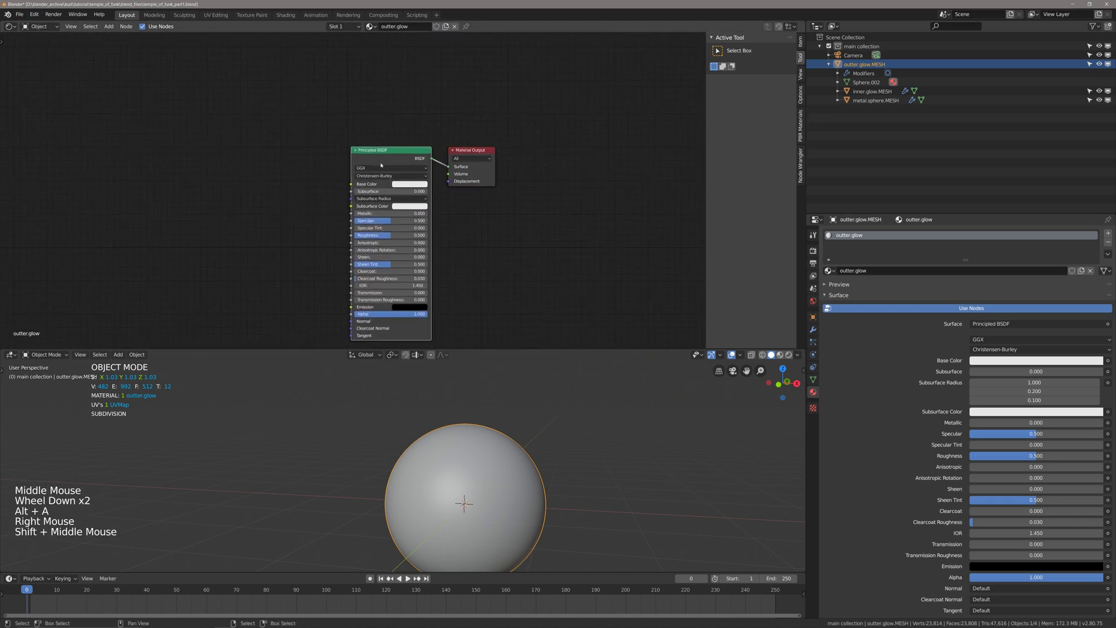
key(x)
Add an Emission node to the outter.glow material.
key(shift+a)
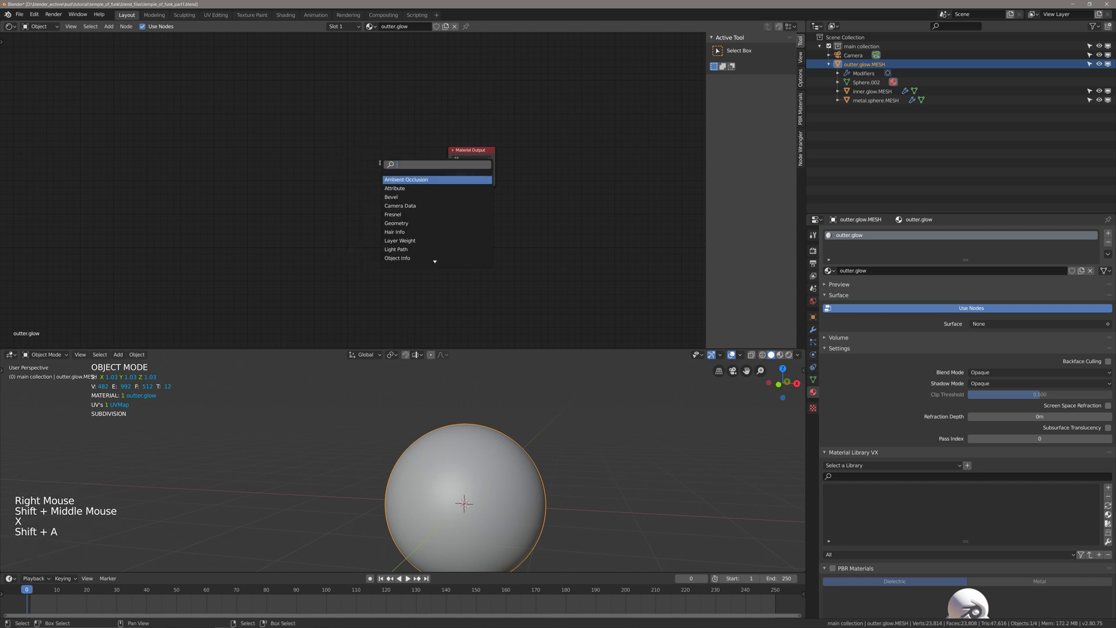
text(emis)
key(Return)
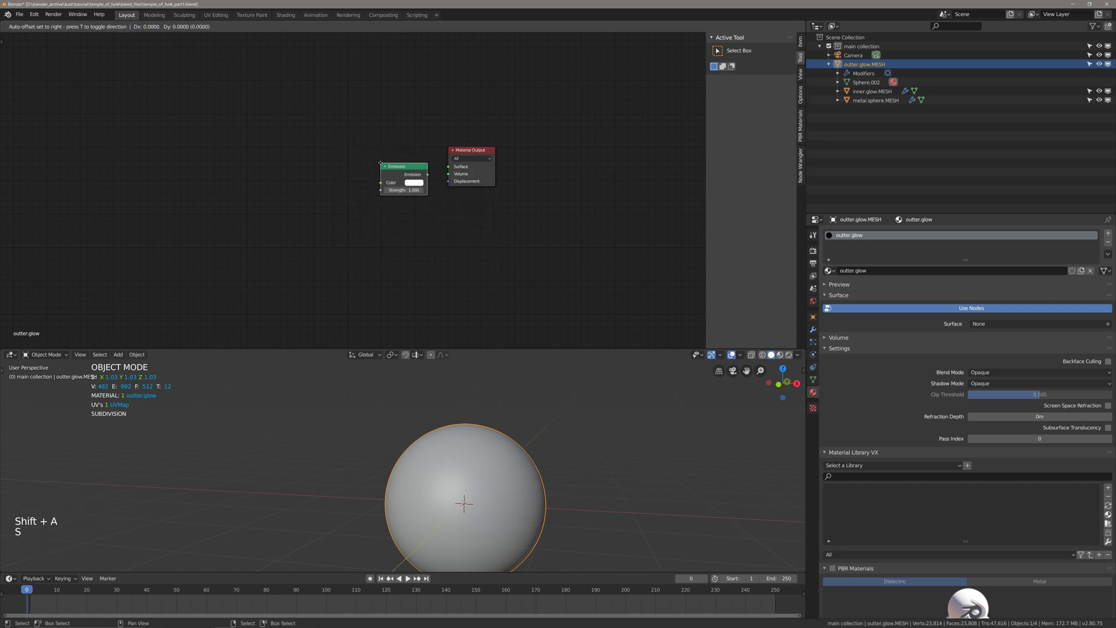
right_click(332, 175)
Add a Layer Weight node and move the Emission node below it.
key(shift+a)
text(la)
key(Return)
click(323, 140)
key(alt+a)
click(374, 191)
key(g)
click(350, 204)
Add a Transparent BSDF node below the Emission node.
key(shift+a)
text(tran)
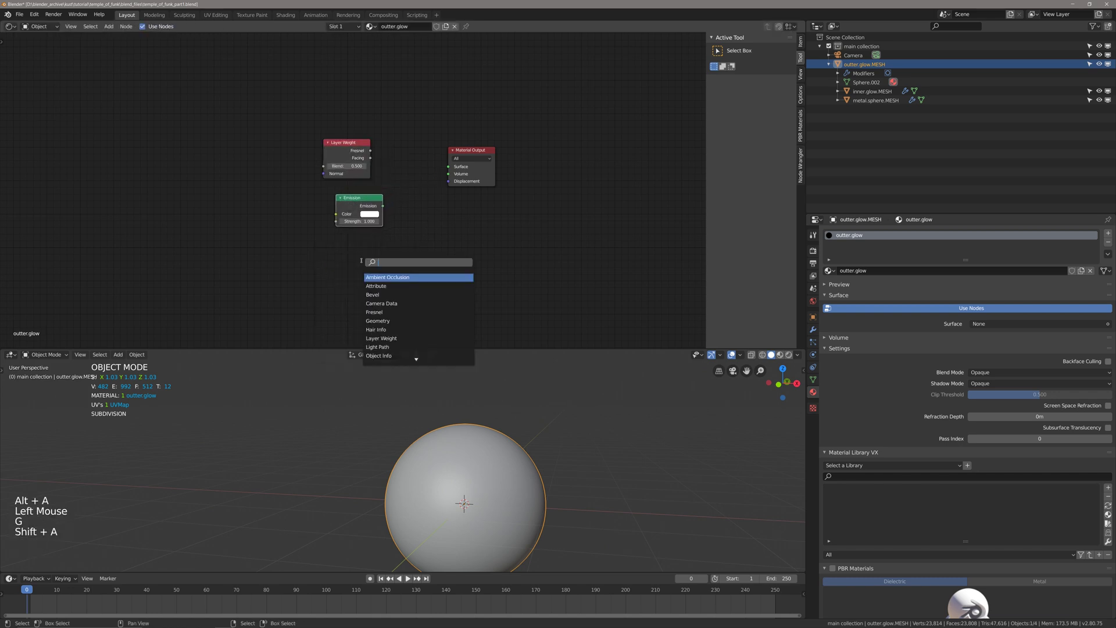
key(Return)
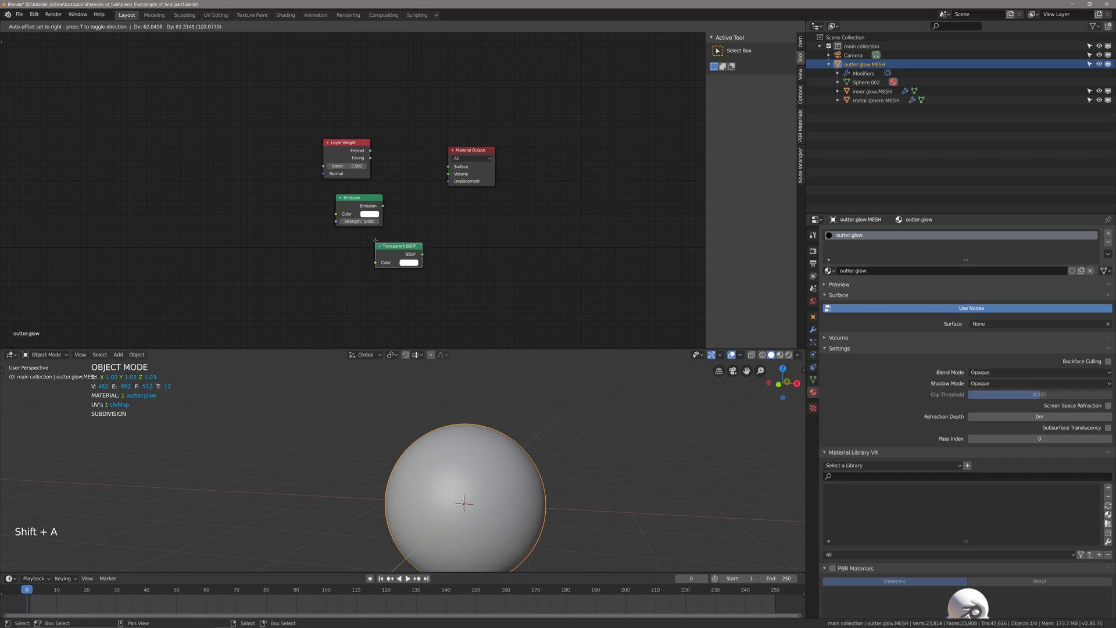
click(370, 244)
shift+middle_drag(409, 222, 393, 260)
Move the Material Output node farther right of the shader nodes to make room between them.
key(alt+a)
key(b)
drag(475, 181, 443, 224)
key(g)
click(548, 222)
Hide and disable the inner glow sphere in the viewport.
shift+middle_drag(548, 471, 563, 422)
scroll(538, 407, up, 1)
click(1093, 26)
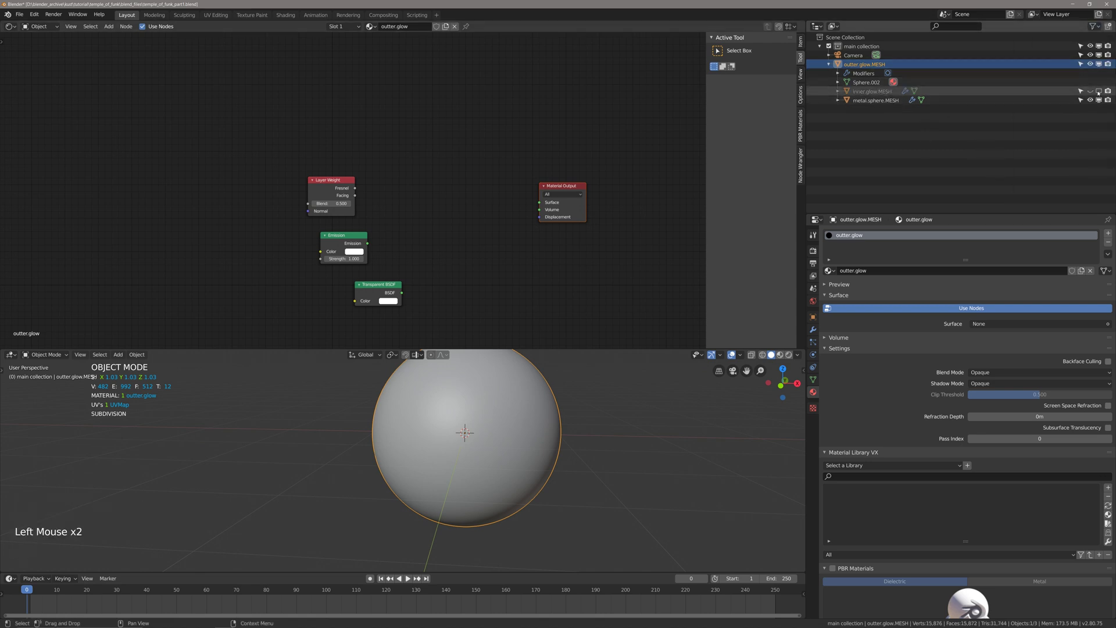
shift+middle_drag(502, 404, 494, 415)
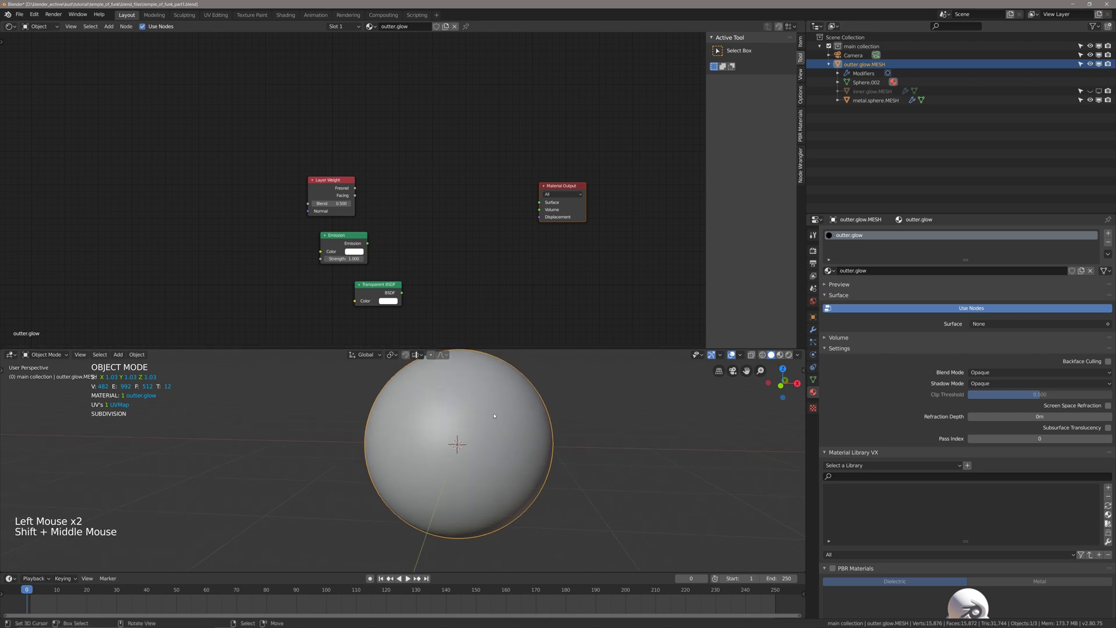
Add a Mix Shader node before the Material Output and switch the viewport to rendered shading.
scroll(442, 230, up, 1)
middle_drag(442, 229, 453, 235)
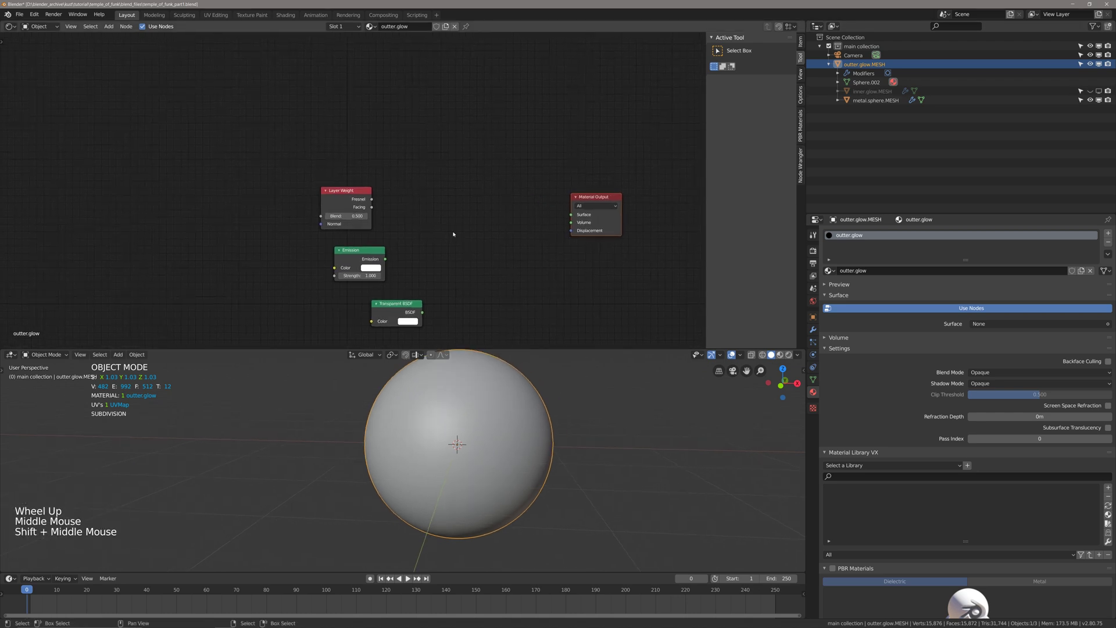
key(shift+a)
click(454, 232)
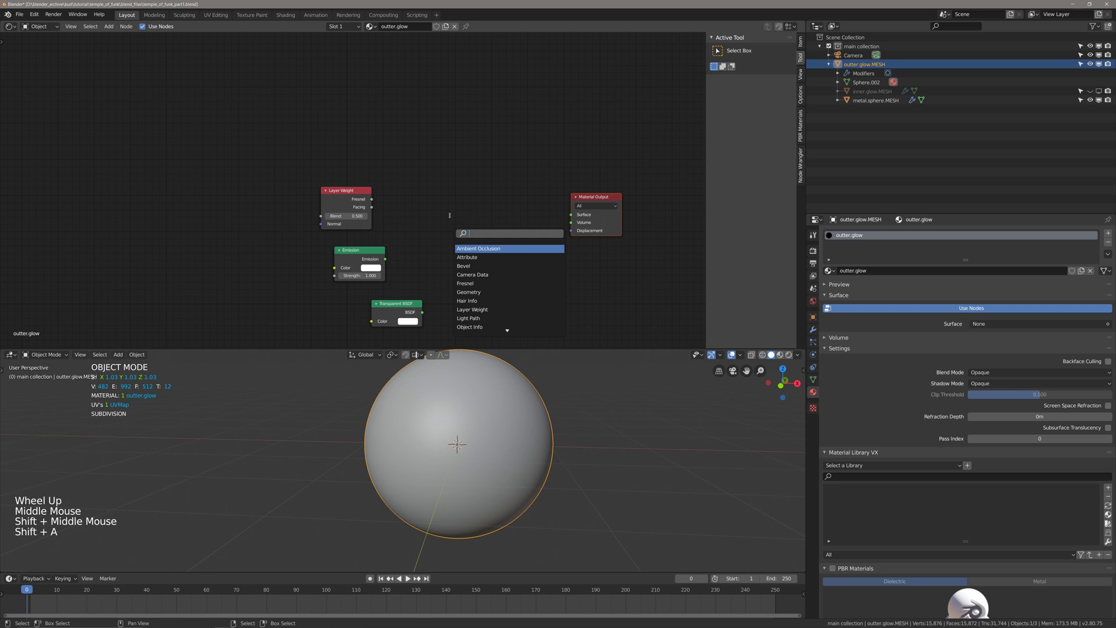
text(mix sh)
key(Return)
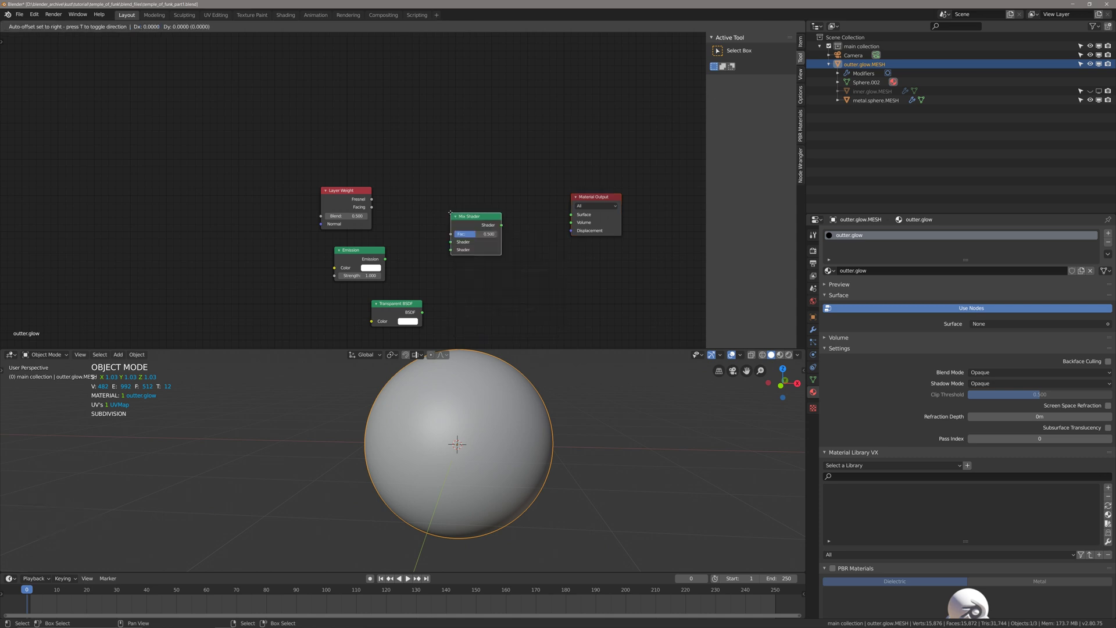
click(451, 213)
key(z)
click(534, 343)
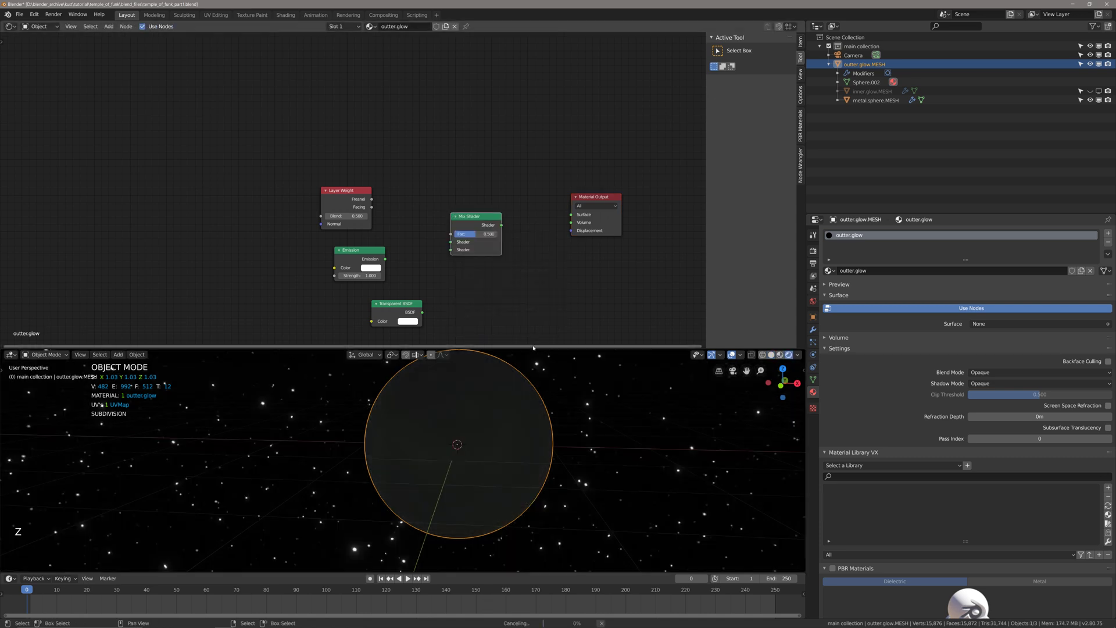
Connect Layer Weight's Facing output to the Mix Shader factor, and Emission and Transparent BSDF to its first and second shader inputs.
drag(541, 348, 541, 311)
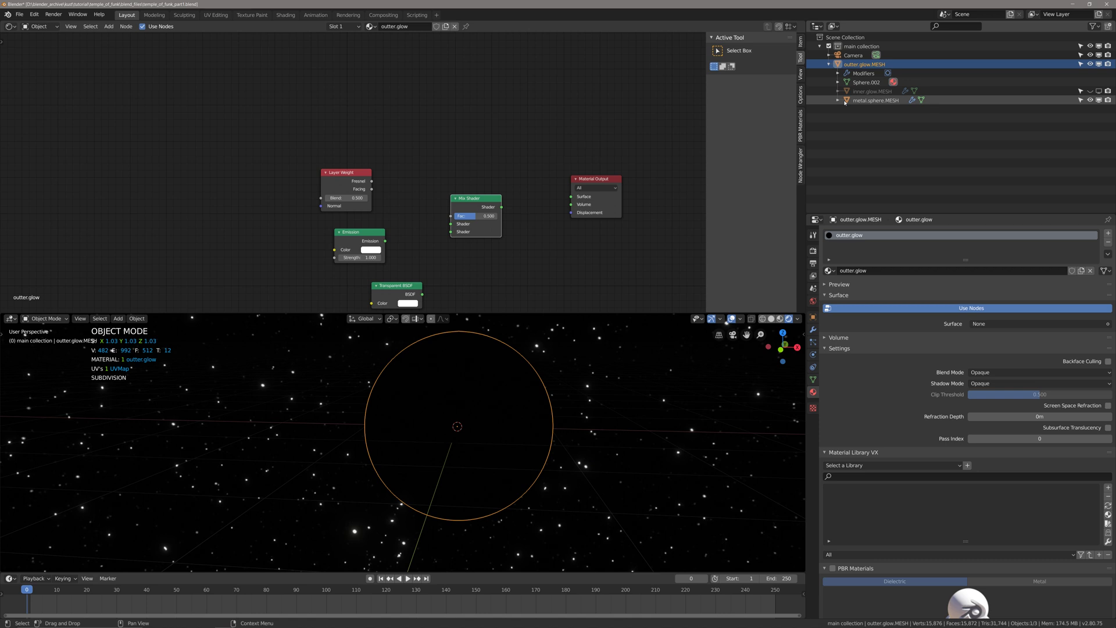
middle_drag(379, 212, 398, 172)
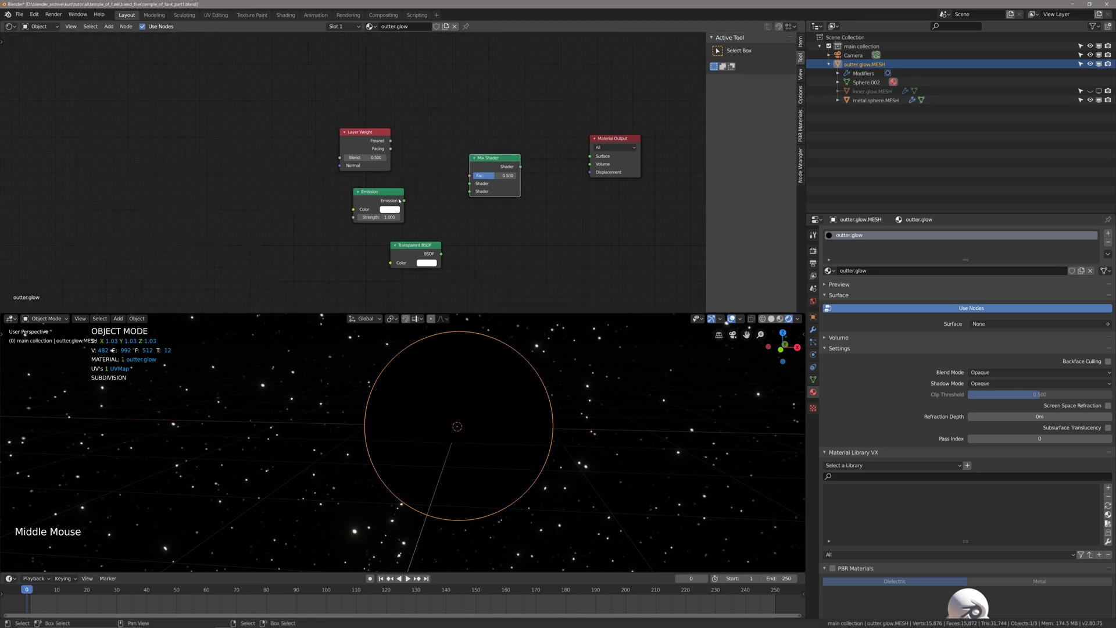
drag(402, 196, 403, 194)
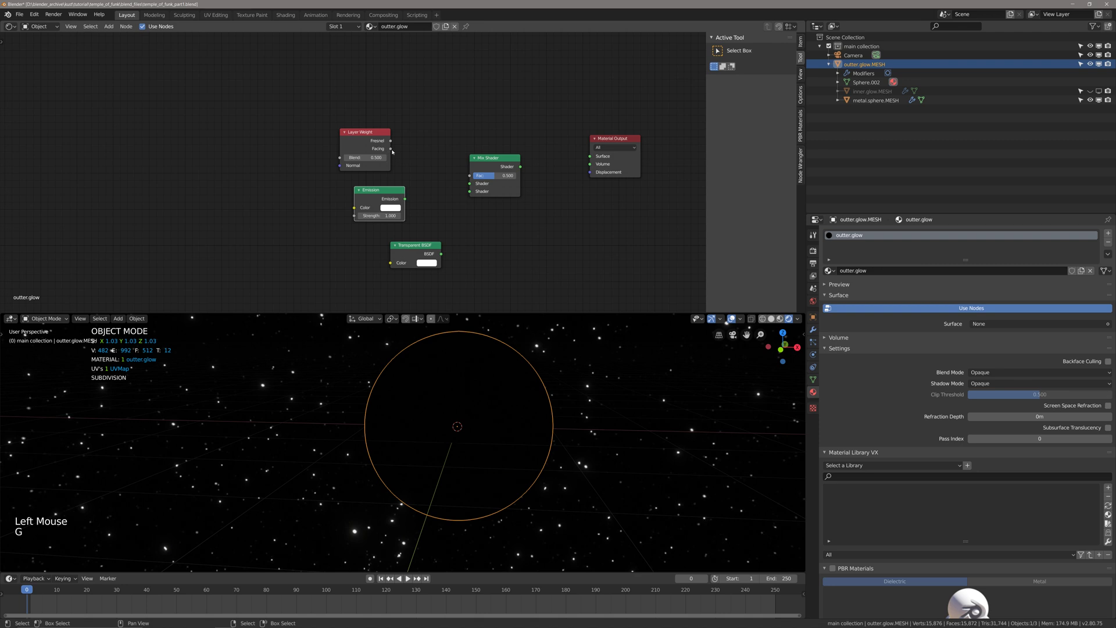
drag(392, 151, 401, 153)
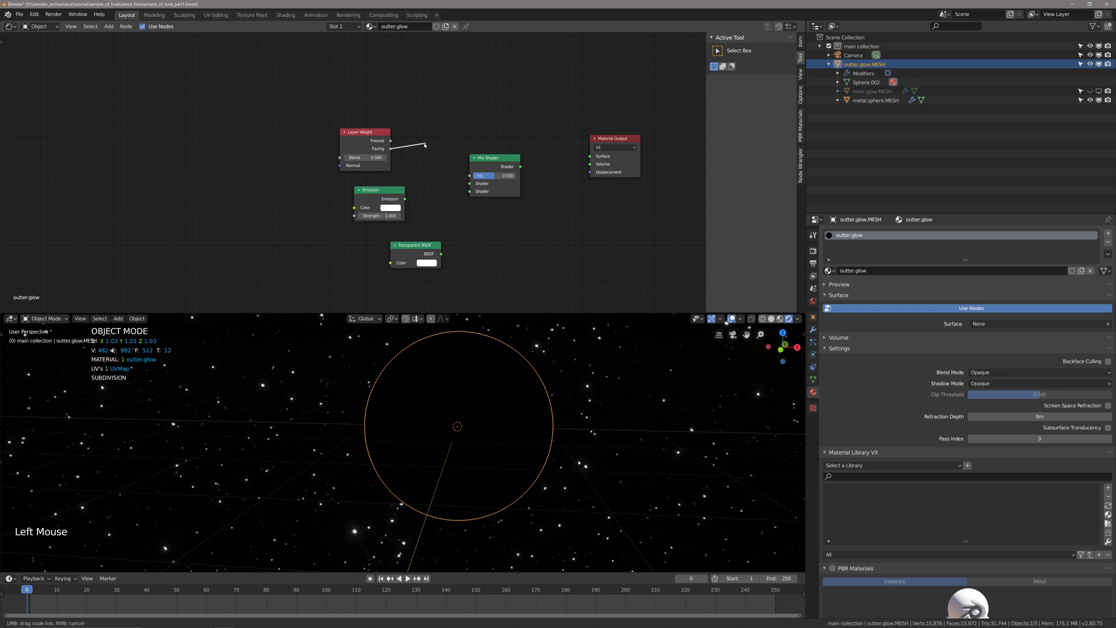
drag(473, 179, 512, 152)
drag(407, 199, 485, 184)
drag(442, 254, 484, 186)
key(g)
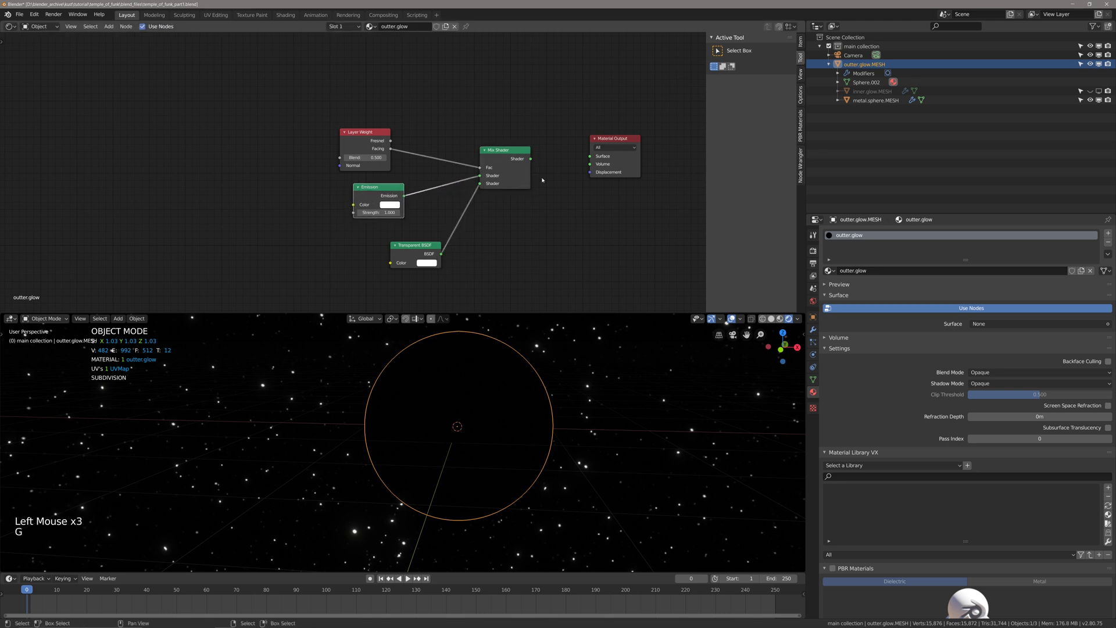
Connect the Mix Shader to the Material Output's Surface and show the sphere in front view.
alt+right_drag(515, 163, 615, 158)
middle_drag(512, 407, 506, 471)
key(grave)
click(469, 393)
shift+scroll(437, 233, up, 1)
shift+middle_drag(437, 233, 450, 198)
scroll(442, 202, up, 2)
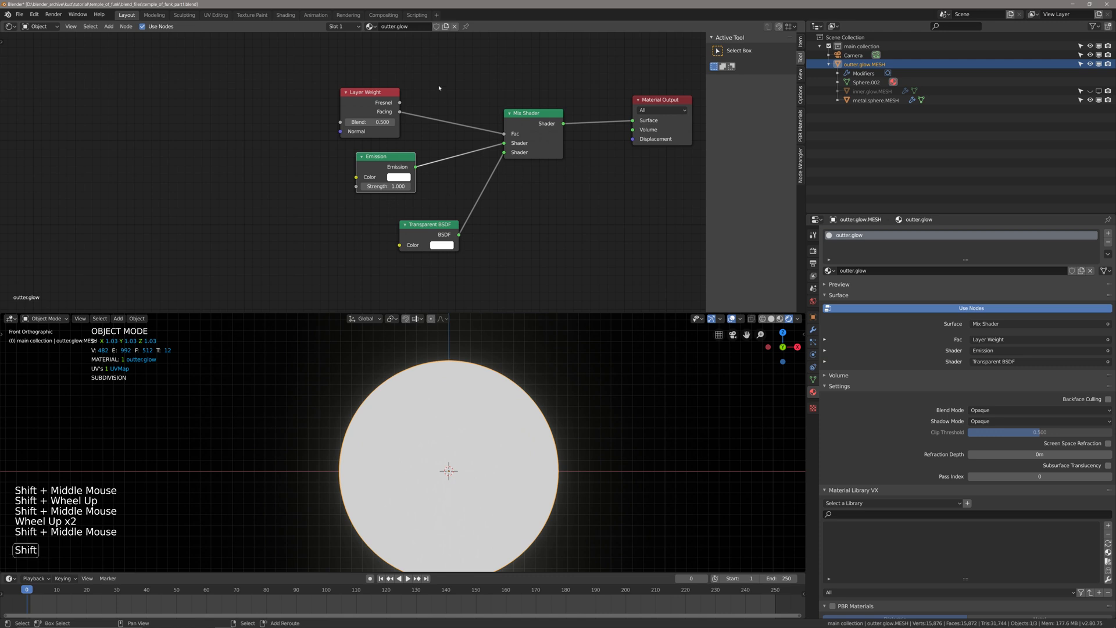
Insert a ColorRamp node on the link between Layer Weight's Facing output and the Mix Shader factor.
shift+middle_drag(439, 89, 465, 125)
click(387, 129)
key(g)
key(shift+a)
text(col)
key(Return)
click(405, 83)
shift+middle_drag(525, 231, 499, 214)
Shift the ColorRamp's black stop to about 0.035 and try a Layer Weight Blend of 0.250.
click(397, 114)
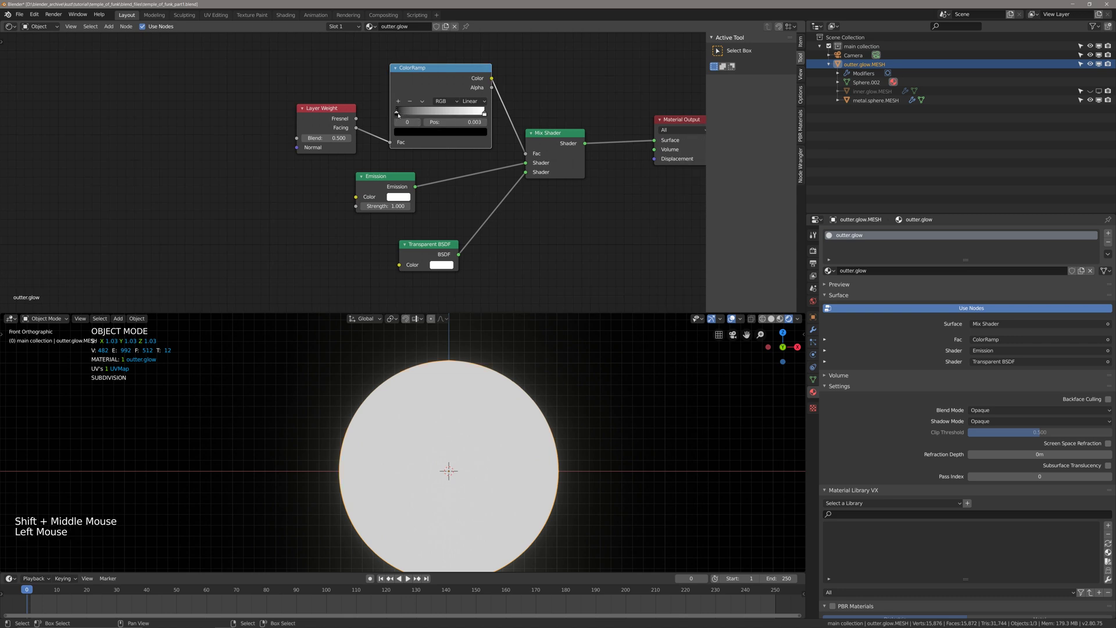
drag(437, 116, 399, 116)
shift+middle_drag(462, 230, 447, 243)
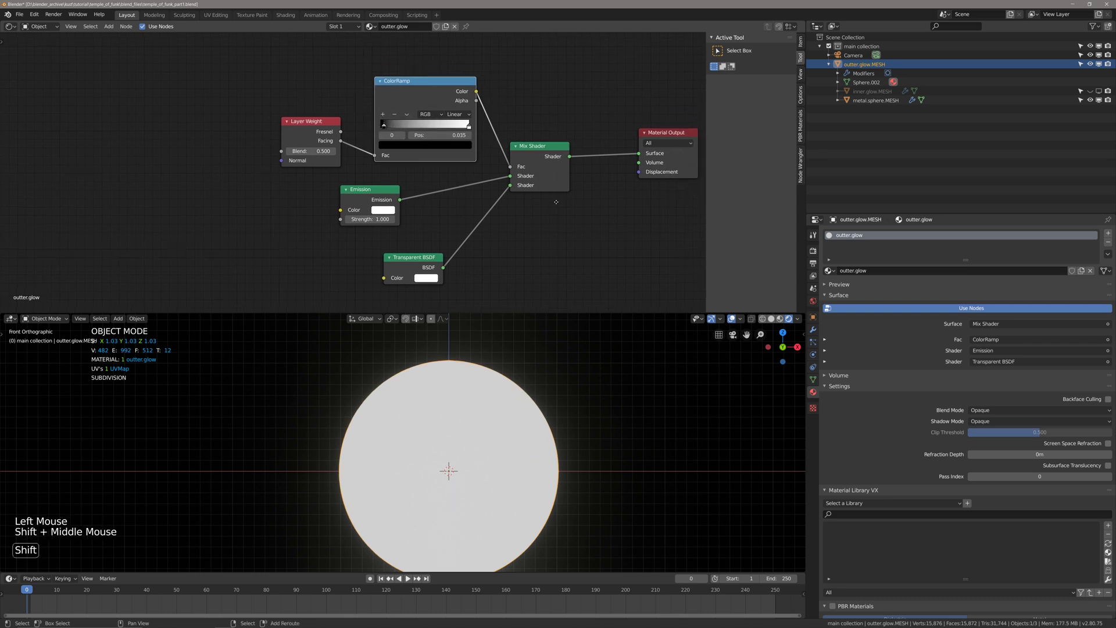
scroll(354, 175, down, 3)
scroll(355, 174, up, 2)
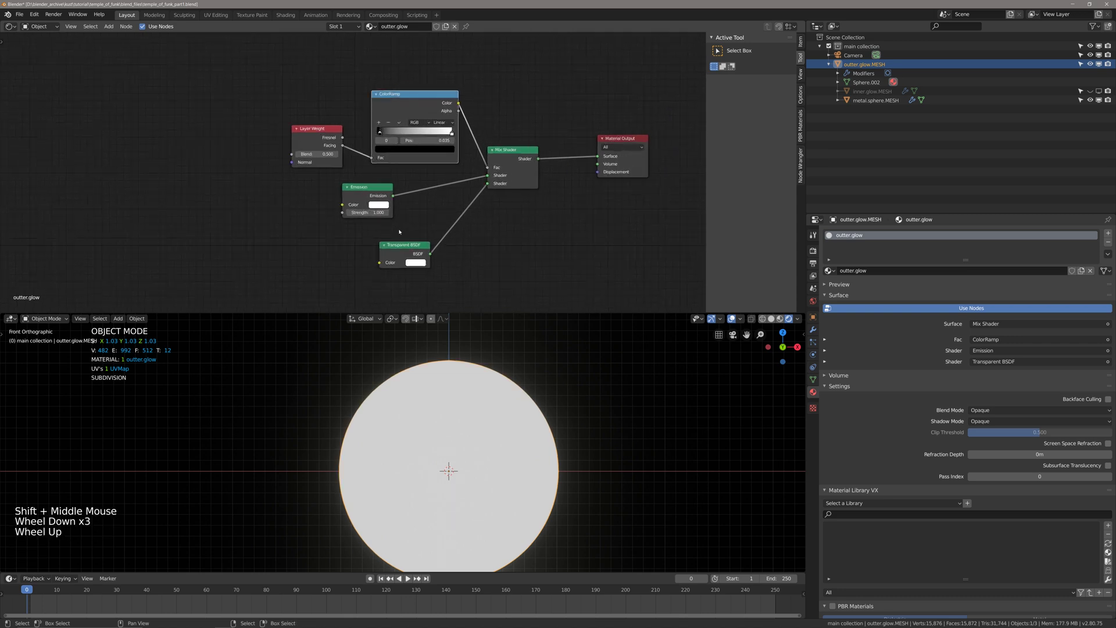
shift+drag(323, 155, 308, 154)
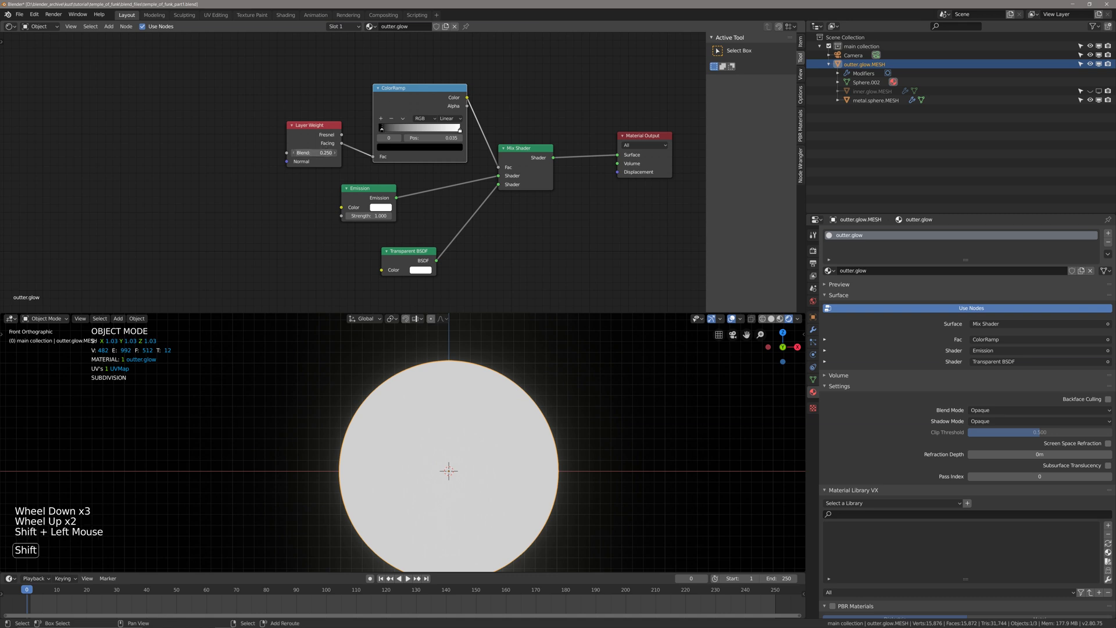
key(ctrl+z)
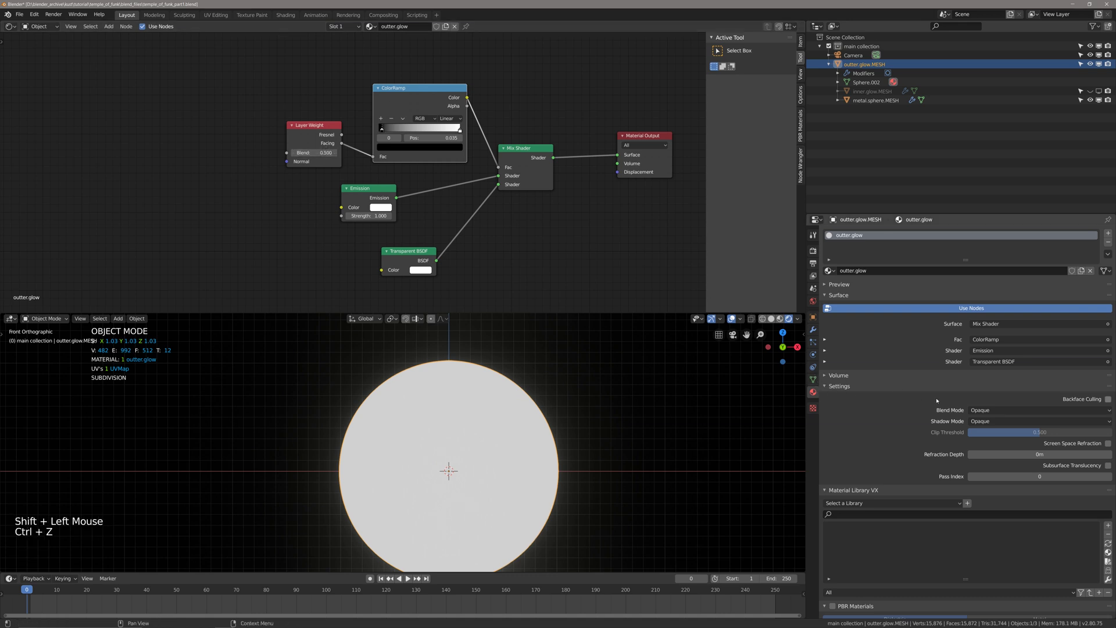
Set the outer glow material's blend mode to Alpha Blend.
click(989, 410)
click(992, 471)
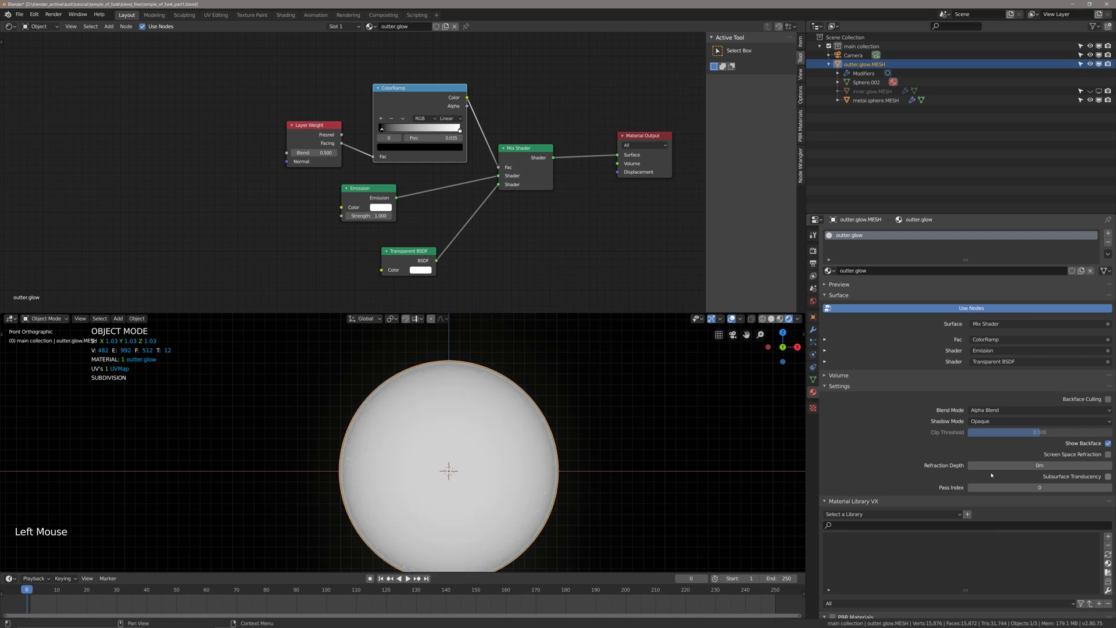
shift+middle_drag(770, 402, 717, 371)
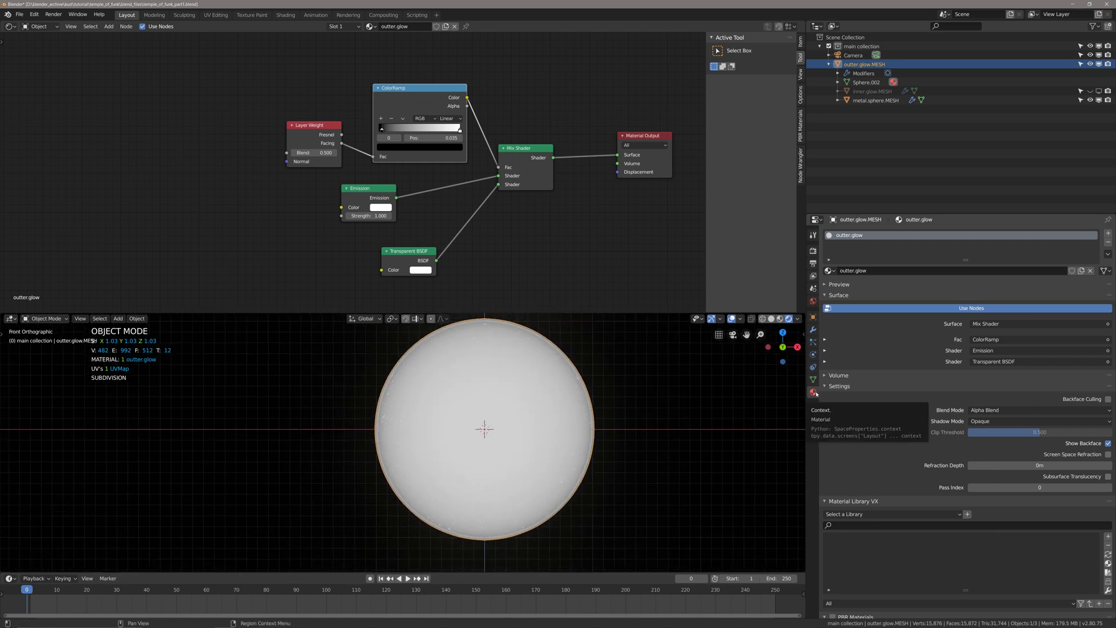
click(985, 411)
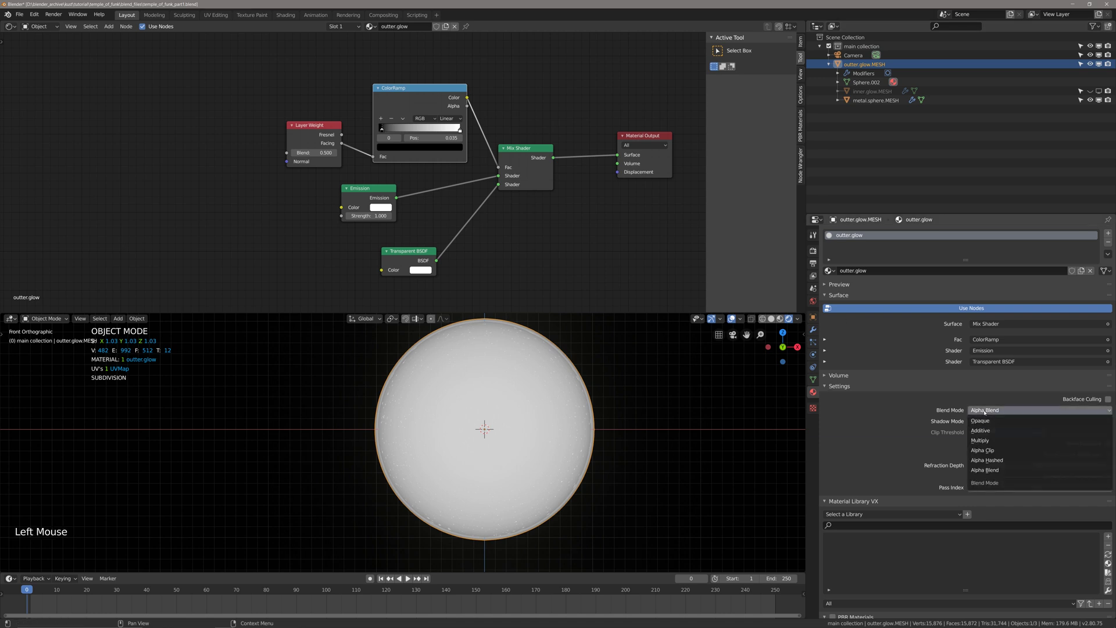
click(984, 470)
double_click(416, 254)
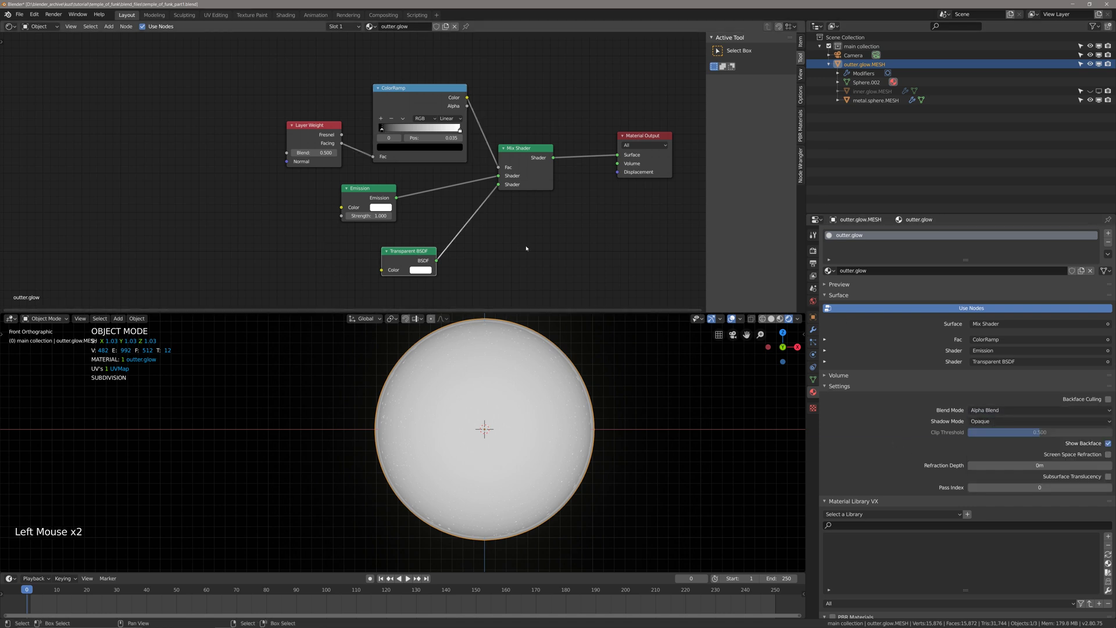
Compare the glow material in Opaque blend mode and restore Alpha Blend.
click(1013, 412)
click(1001, 421)
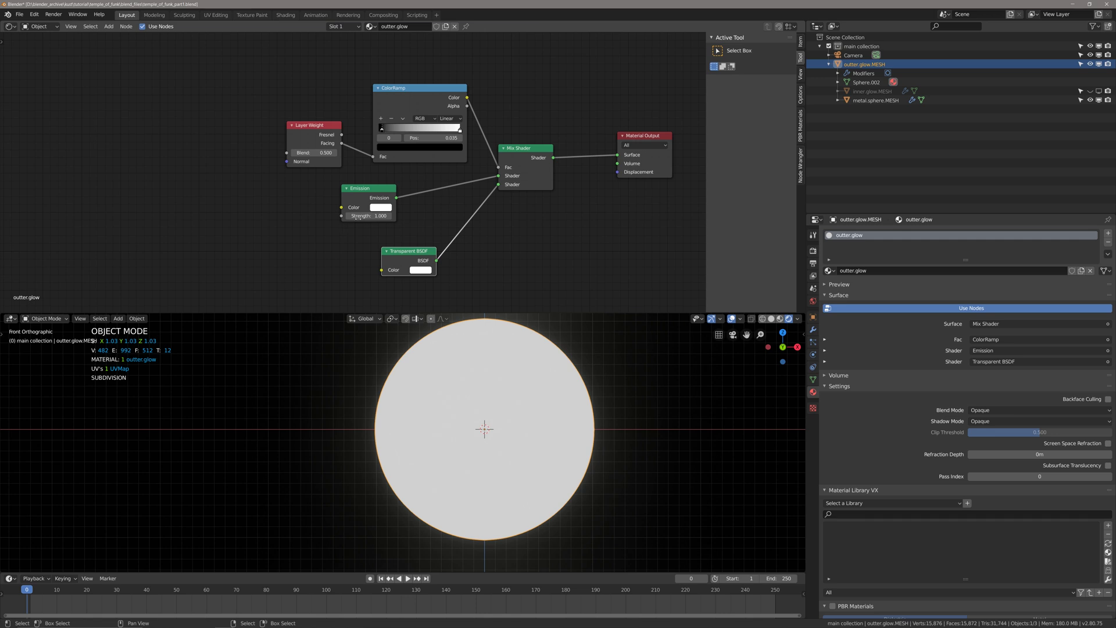
click(983, 410)
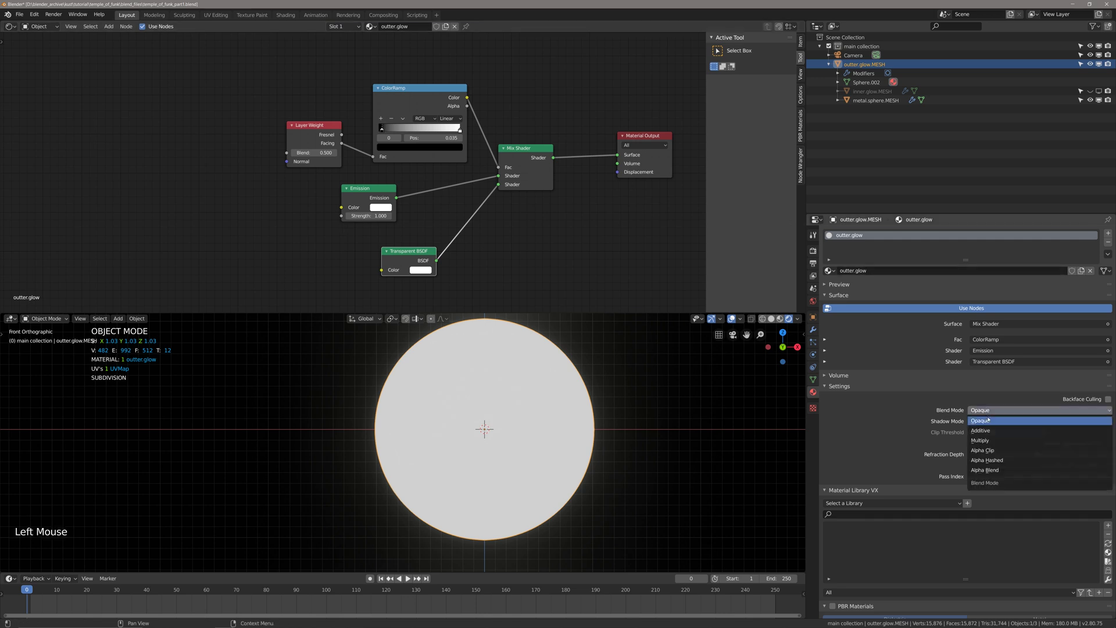
click(993, 470)
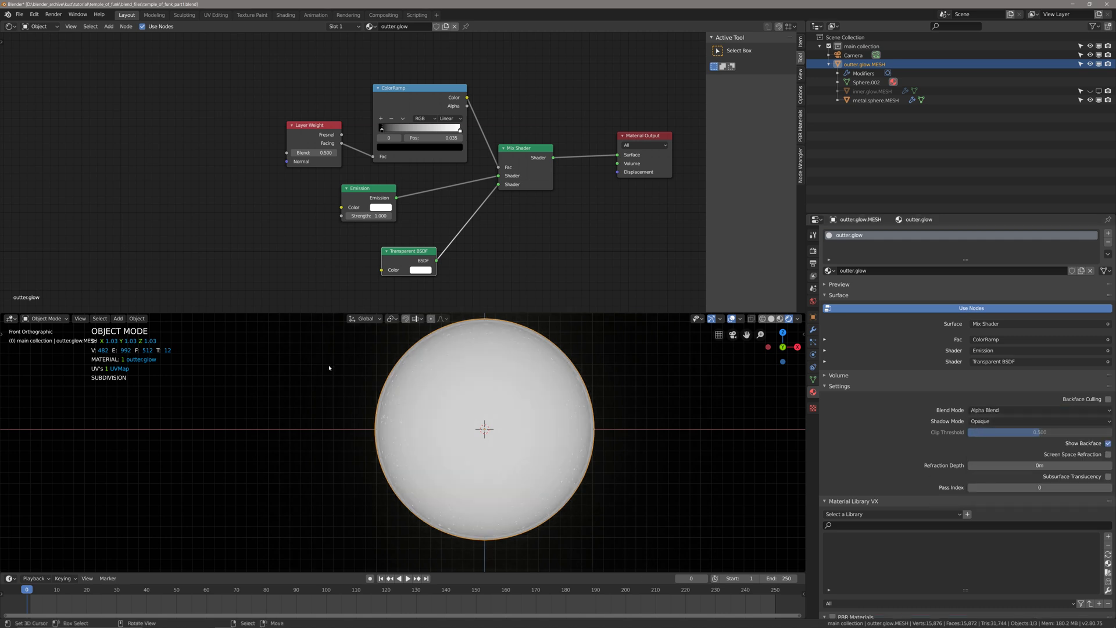
Try a different Layer Weight Blend value and undo the change.
scroll(351, 153, up, 1)
scroll(346, 154, up, 2)
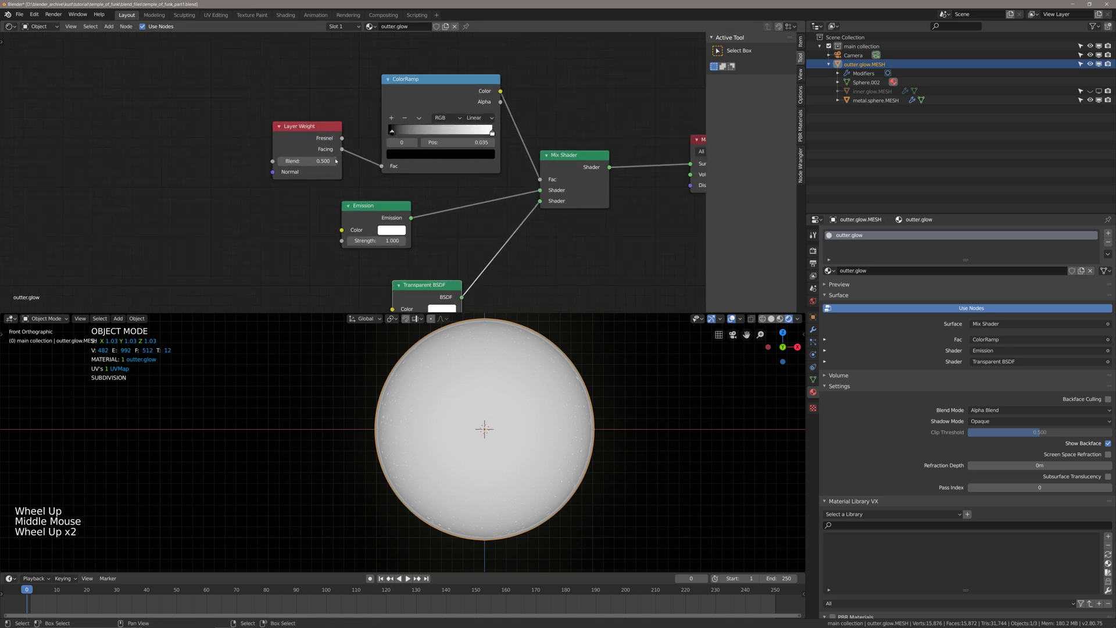
shift+drag(312, 161, 333, 161)
key(ctrl+z)
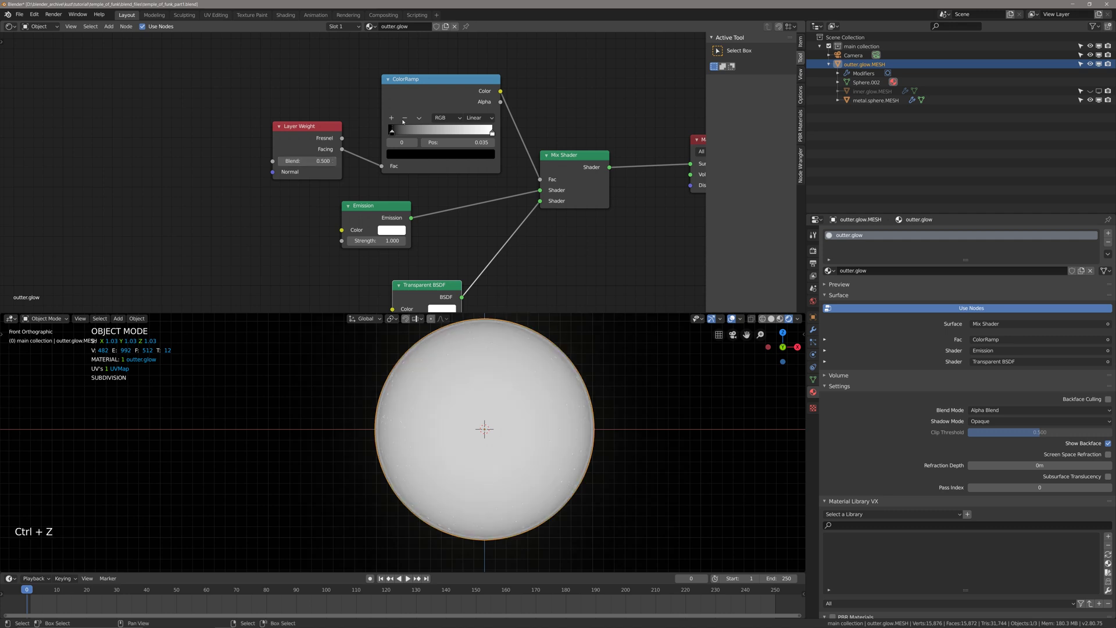
Try moving the ColorRamp's black and white stops, returning the white stop to position 1.000.
mouse_move(393, 134)
mouse_down()
mouse_move(483, 134)
mouse_move(352, 135)
mouse_up()
drag(496, 134, 460, 132)
mouse_move(390, 131)
mouse_down()
mouse_move(442, 133)
mouse_move(375, 138)
mouse_up()
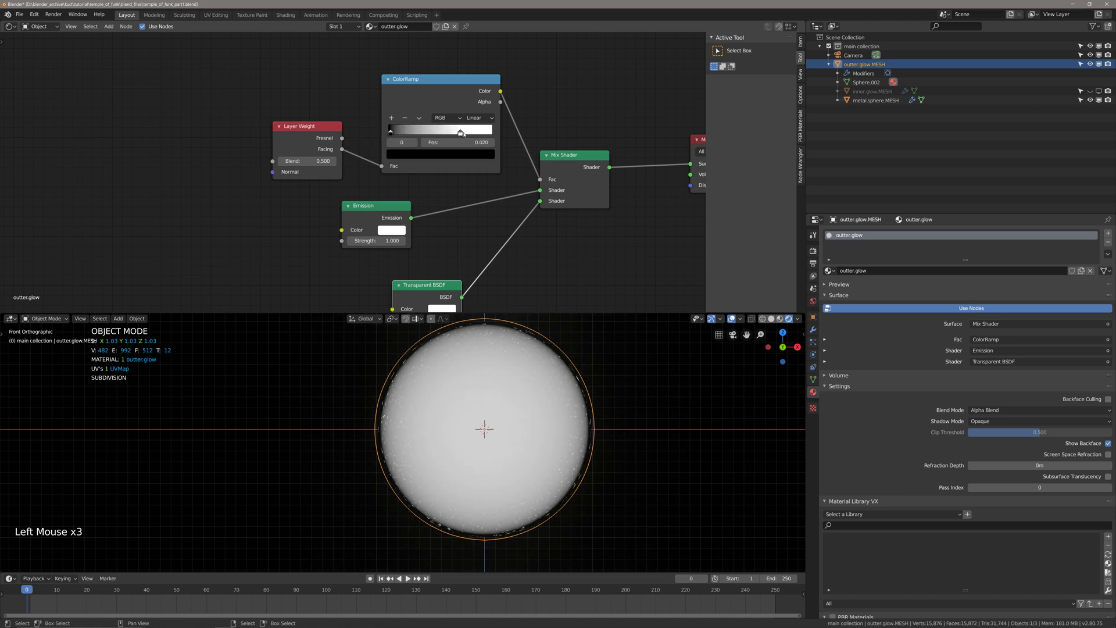
drag(463, 133, 564, 145)
scroll(522, 155, down, 4)
shift+middle_drag(376, 153, 343, 174)
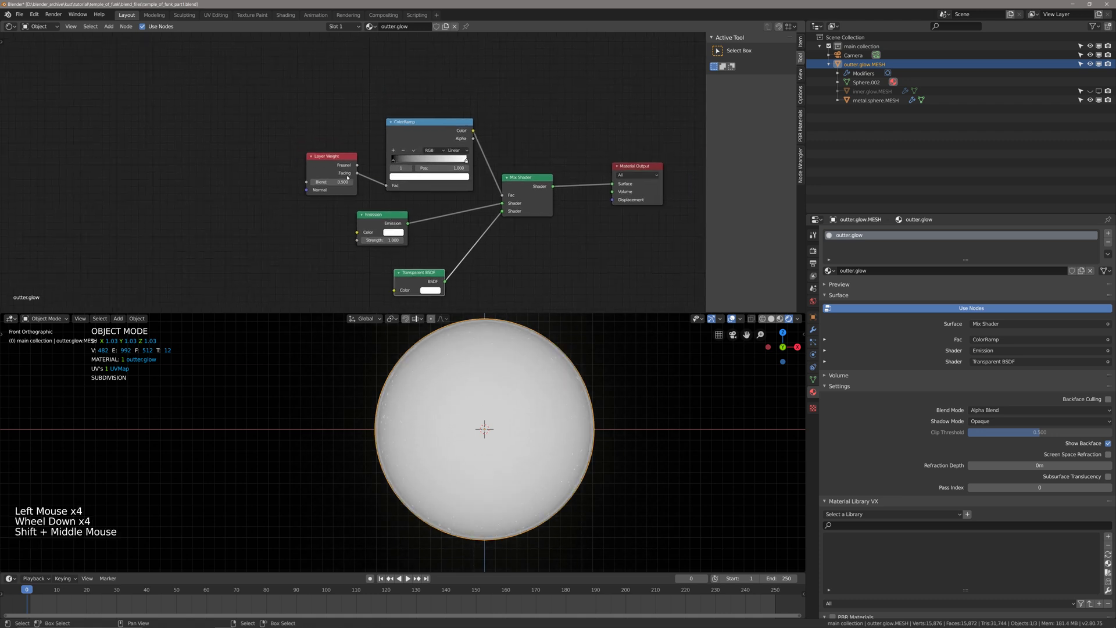
Preview the ColorRamp output directly on the sphere and move its black stop to about 0.671, leaving a thin white rim.
ctrl+shift+click(448, 139)
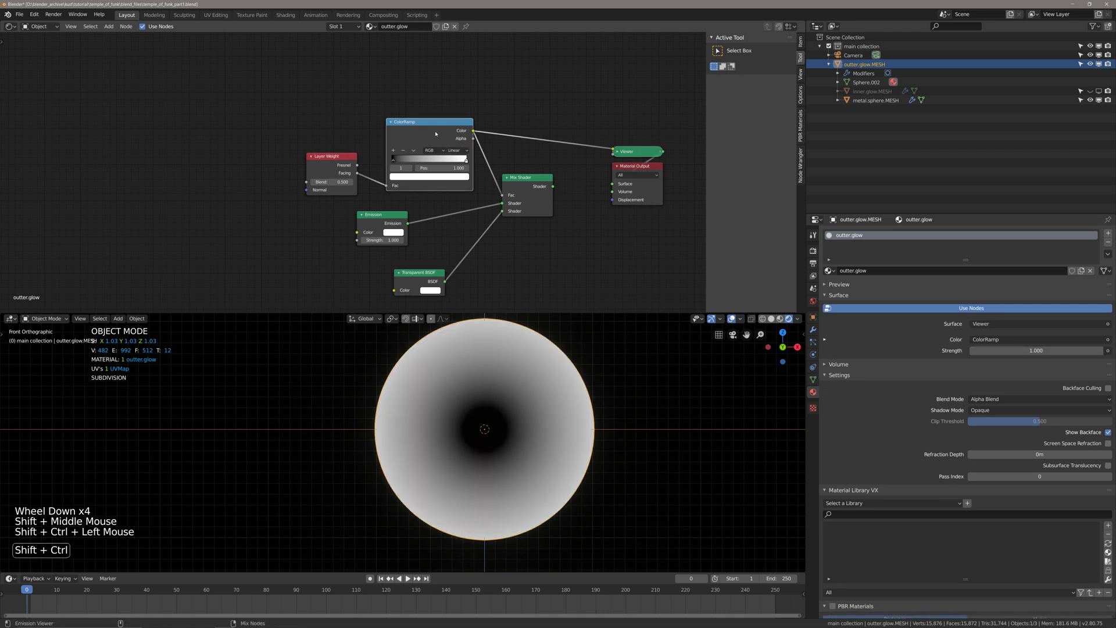
mouse_move(394, 158)
mouse_down()
mouse_move(419, 158)
mouse_move(378, 162)
mouse_up()
shift+scroll(407, 174, up, 3)
shift+middle_drag(435, 182, 430, 187)
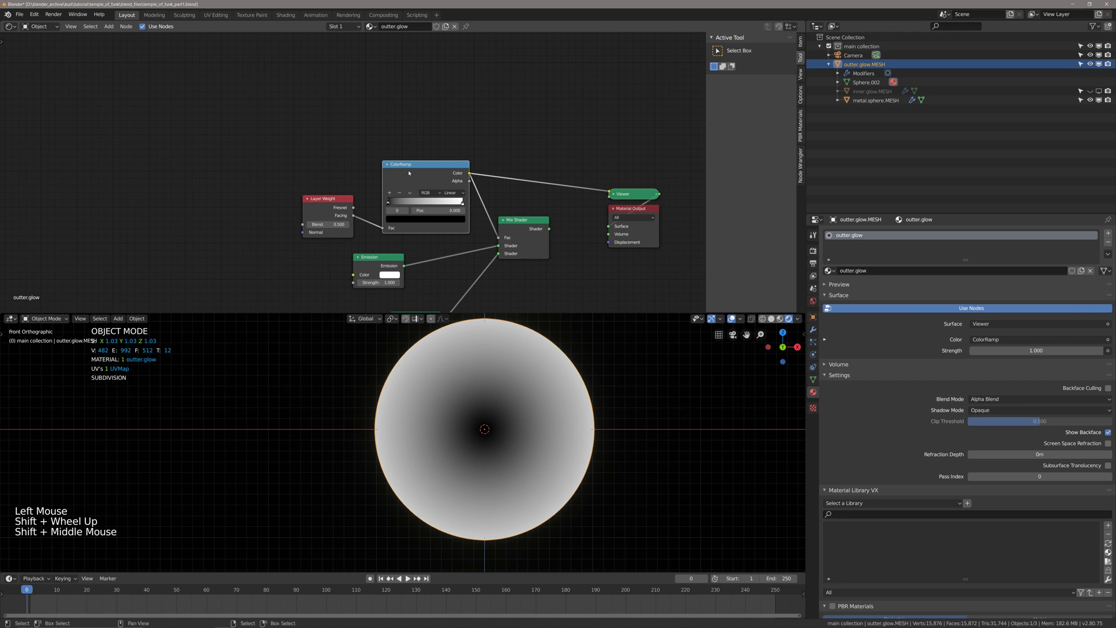
drag(388, 202, 440, 236)
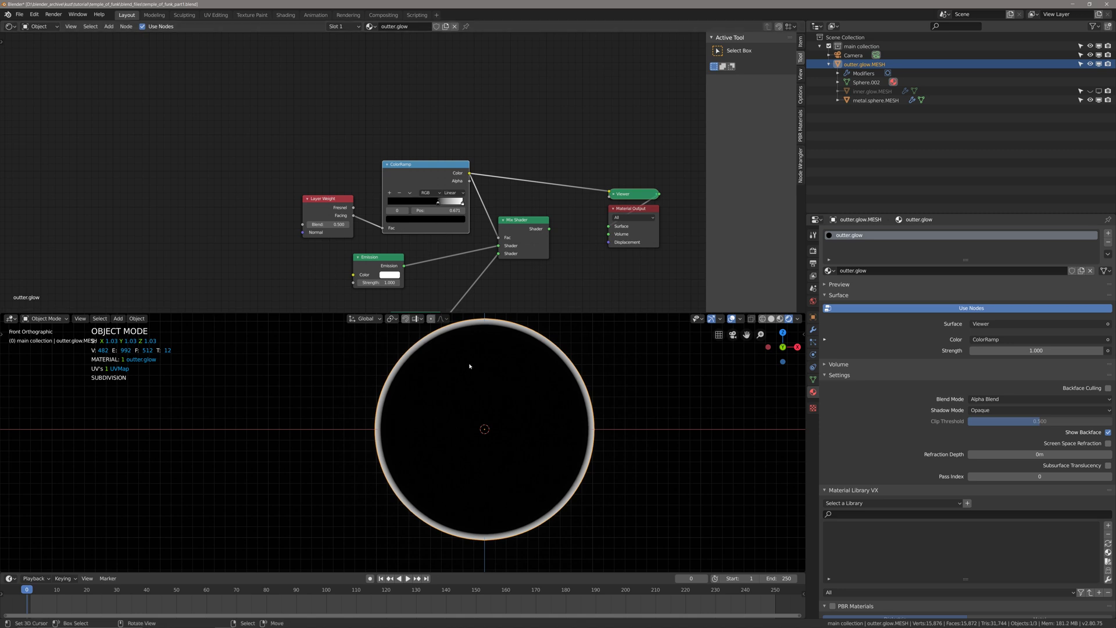
Set the Emission node's strength to 20 and its color to light orange.
middle_drag(407, 239, 406, 216)
scroll(405, 216, up, 3)
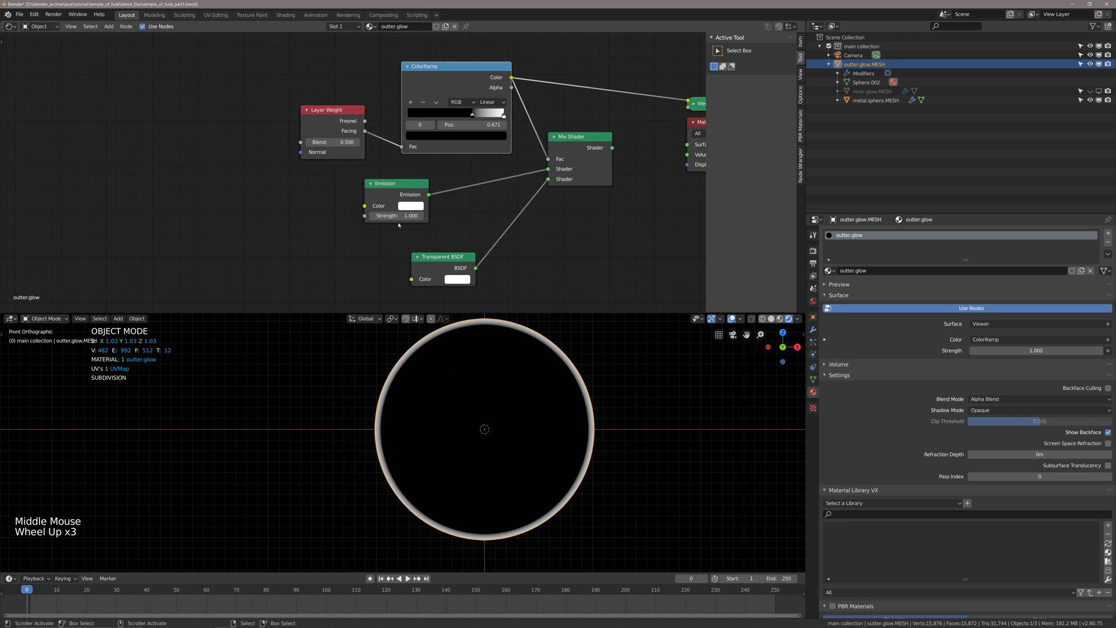
drag(393, 215, 430, 216)
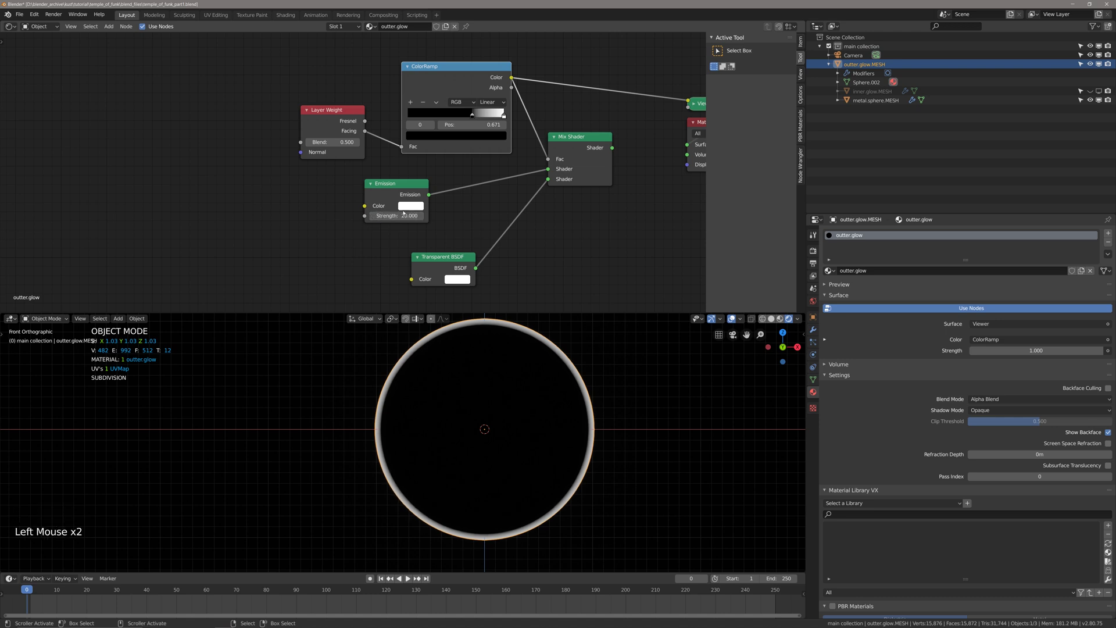
click(410, 206)
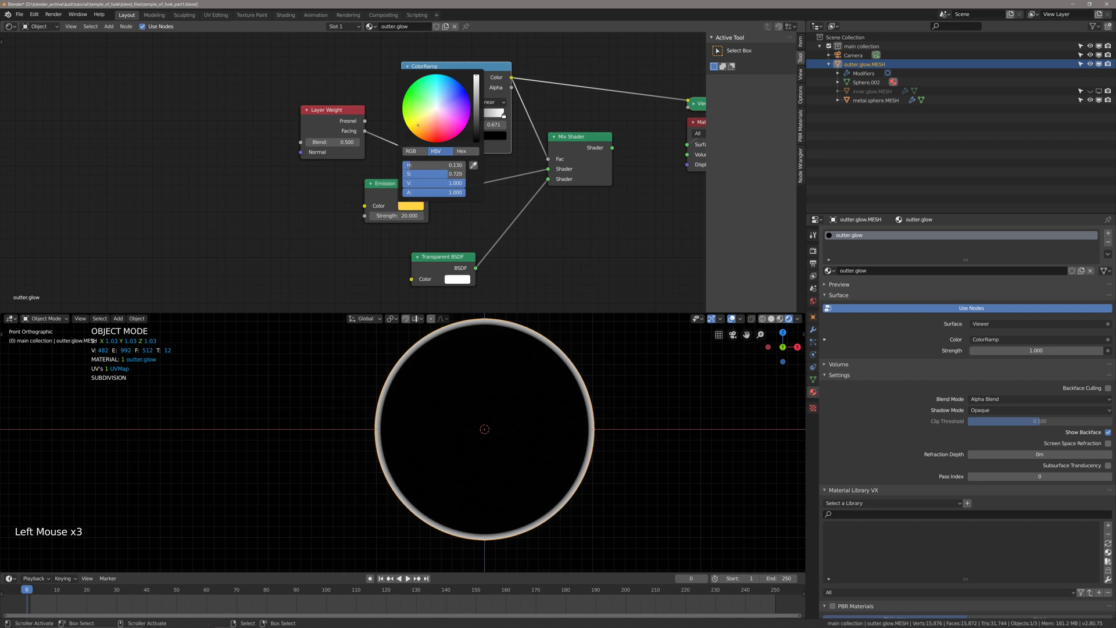
Route the Mix Shader back to the Material Output and lower the Emission strength to 0.500.
shift+middle_drag(581, 147, 550, 151)
ctrl+shift+click(542, 169)
mouse_move(384, 213)
mouse_down()
mouse_move(314, 213)
mouse_move(366, 213)
mouse_up()
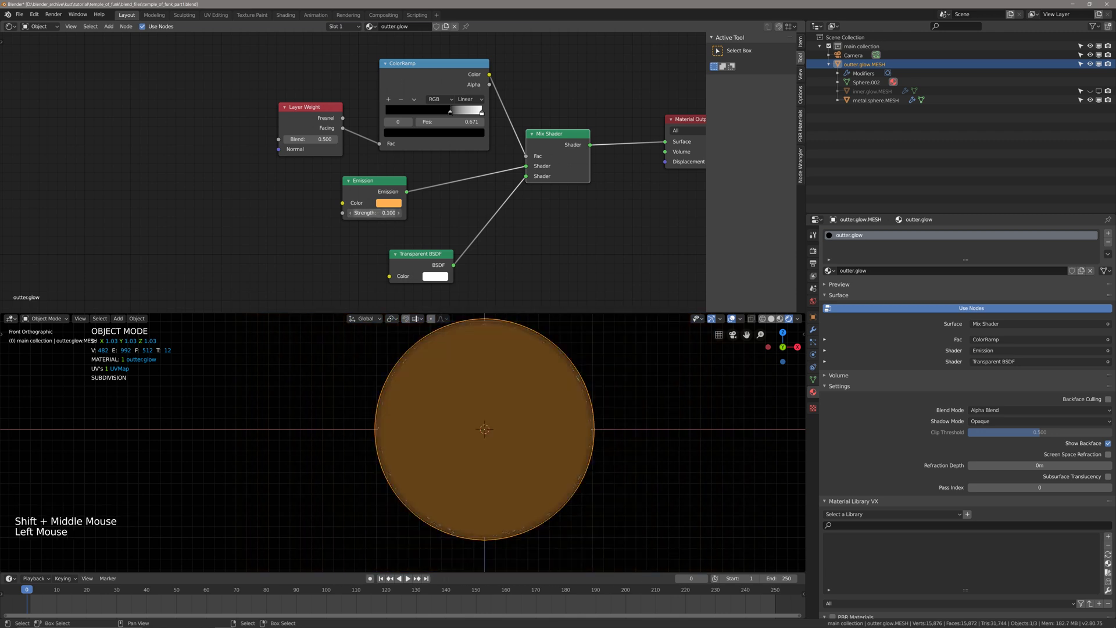
Move the Mix Shader closer to the Material Output and the Transparent BSDF slightly closer to the Emission node.
shift+middle_drag(453, 154, 446, 165)
click(564, 156)
key(g)
click(584, 144)
shift+middle_drag(584, 144, 545, 145)
scroll(531, 176, down, 1)
shift+middle_drag(388, 268, 395, 273)
click(395, 274)
key(g)
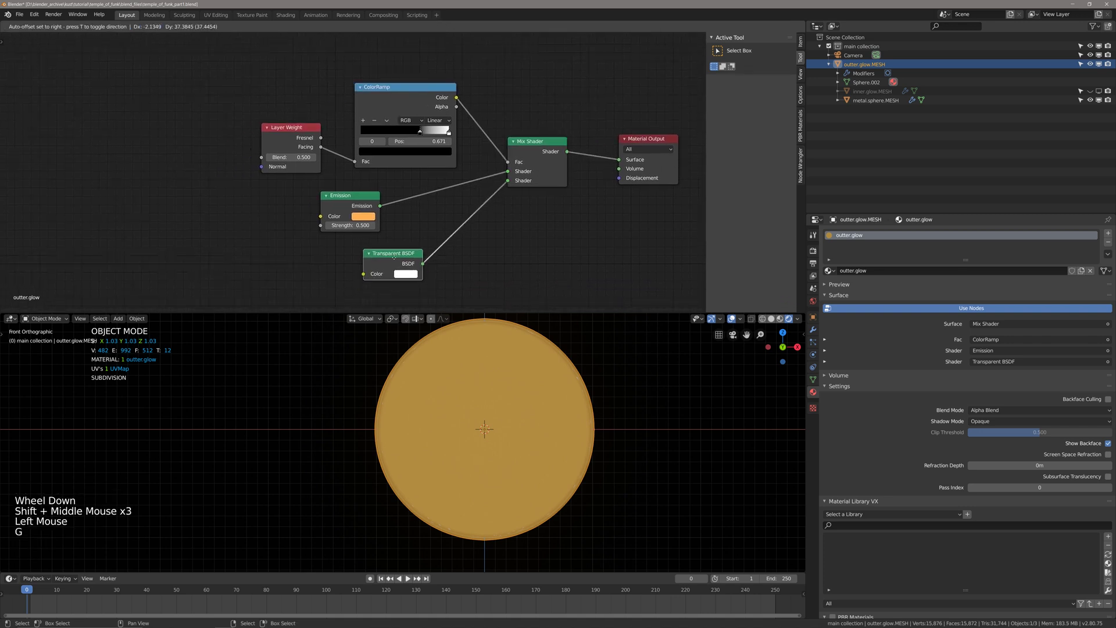
click(392, 262)
Raise the Emission node's strength to 3.300.
shift+middle_drag(412, 129, 438, 175)
drag(438, 175, 451, 184)
key(ctrl+z)
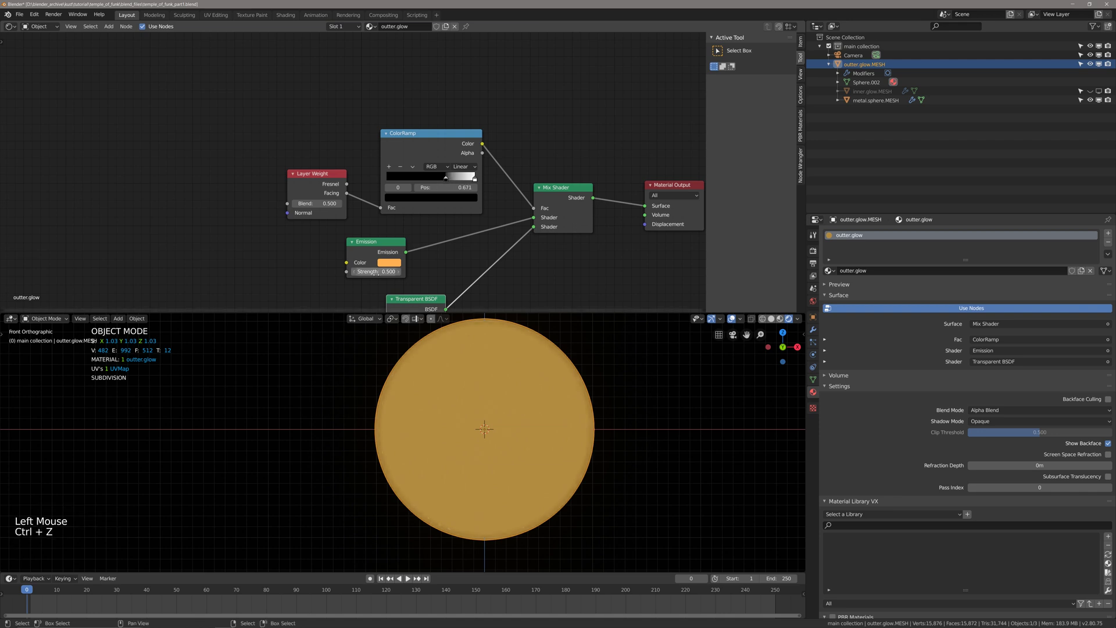
click(405, 222)
shift+middle_drag(406, 222, 410, 219)
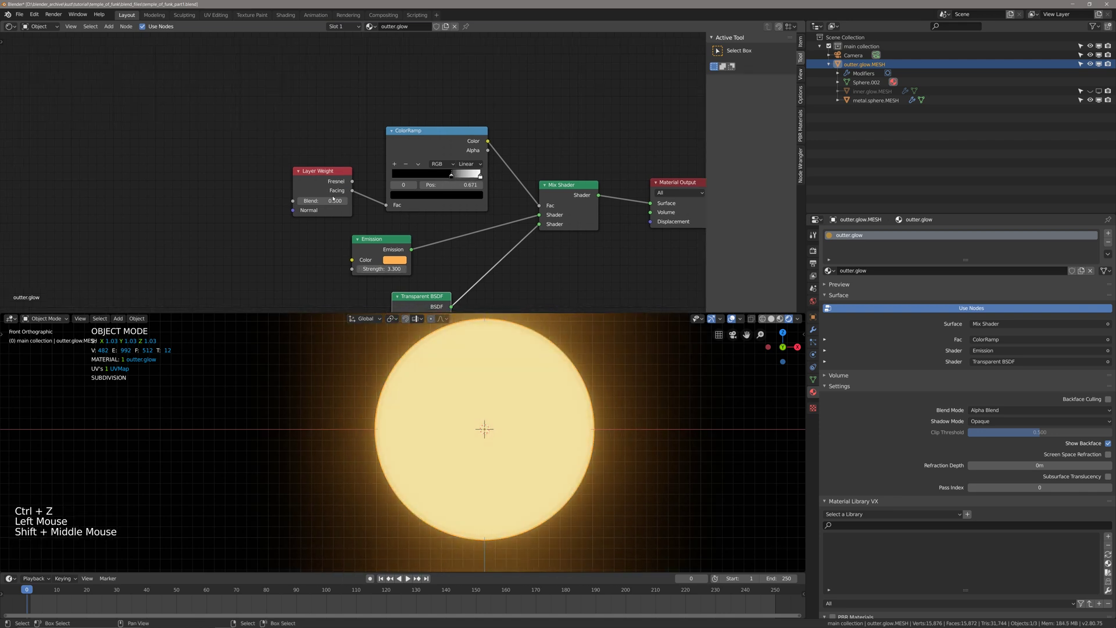
Try a Layer Weight Blend of about 0.9 and undo it.
shift+drag(332, 200, 335, 200)
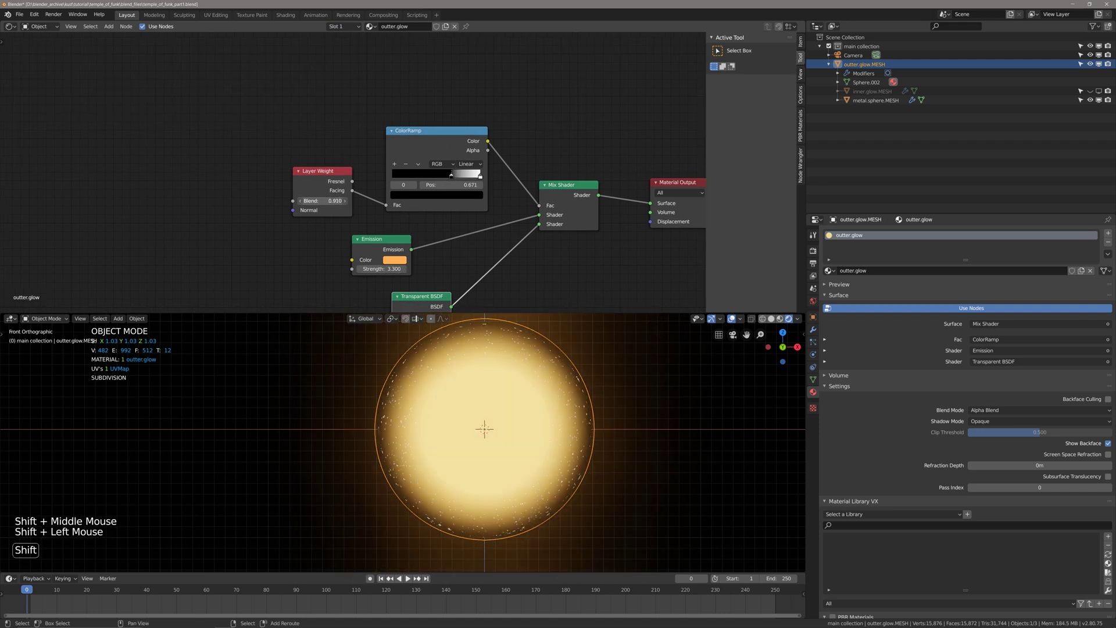
key(ctrl+z)
scroll(382, 191, down, 2)
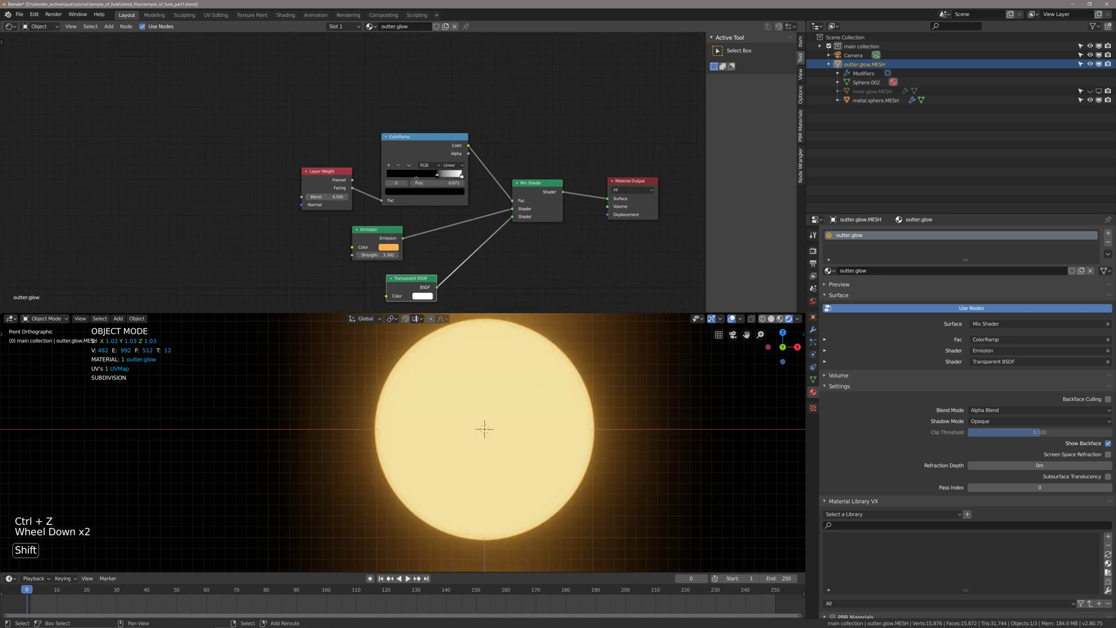
Reposition the ColorRamp node nearer the Layer Weight and the Mix Shader node nearer the Material Output.
shift+middle_drag(383, 192, 370, 211)
click(418, 131)
key(g)
scroll(506, 209, down, 1)
click(505, 209)
key(g)
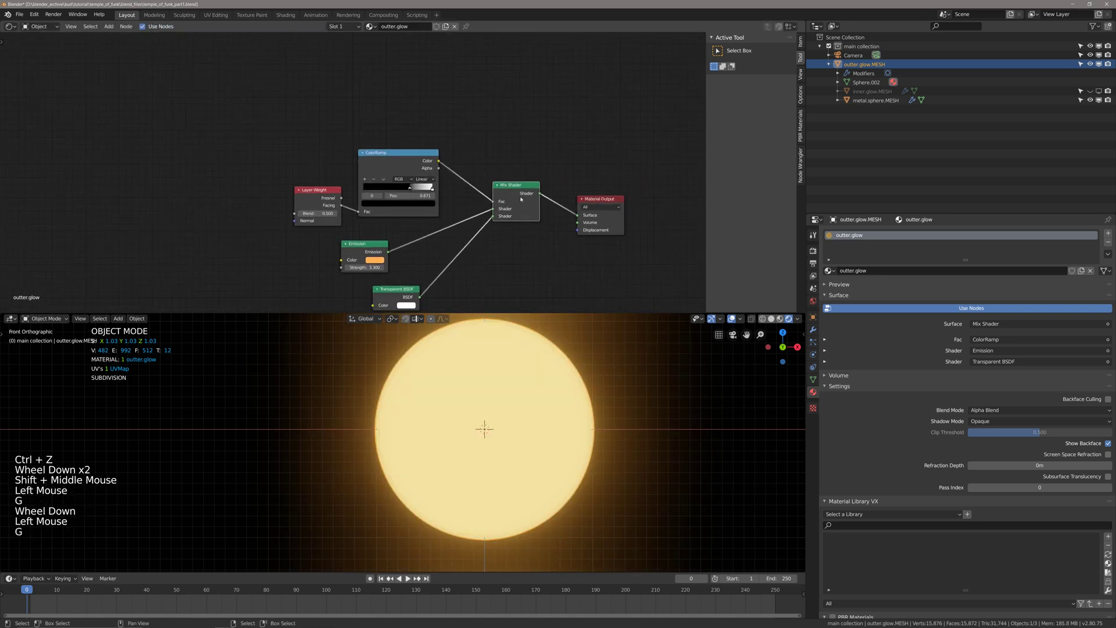
Swap the Mix Shader's two shader inputs so Transparent BSDF feeds the first and Emission the second.
drag(491, 217, 493, 211)
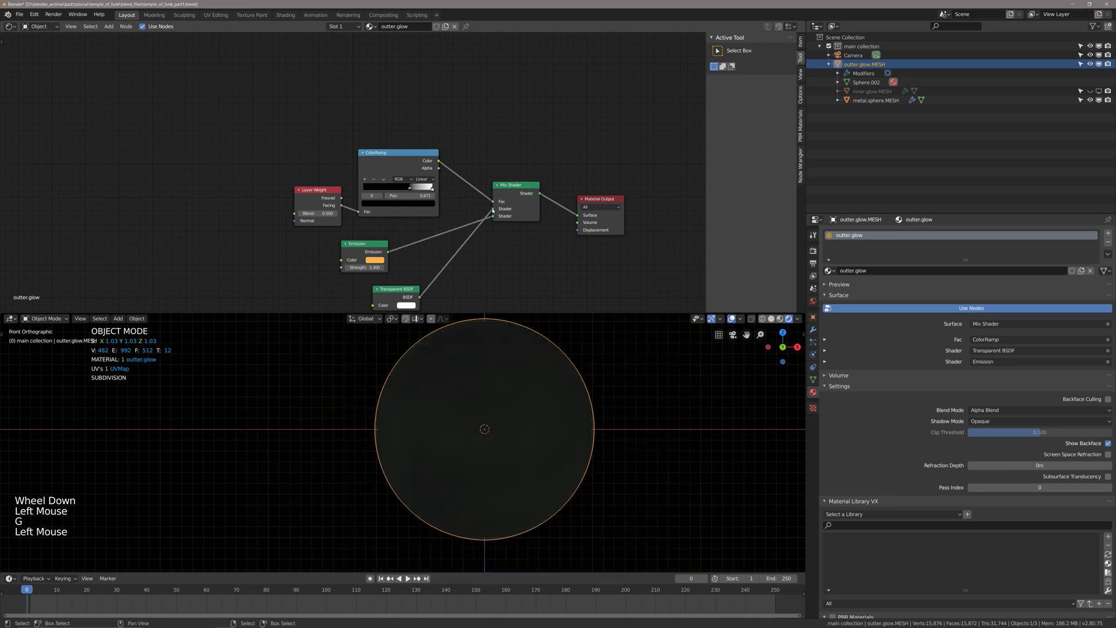
shift+middle_drag(370, 236, 378, 230)
scroll(378, 229, up, 2)
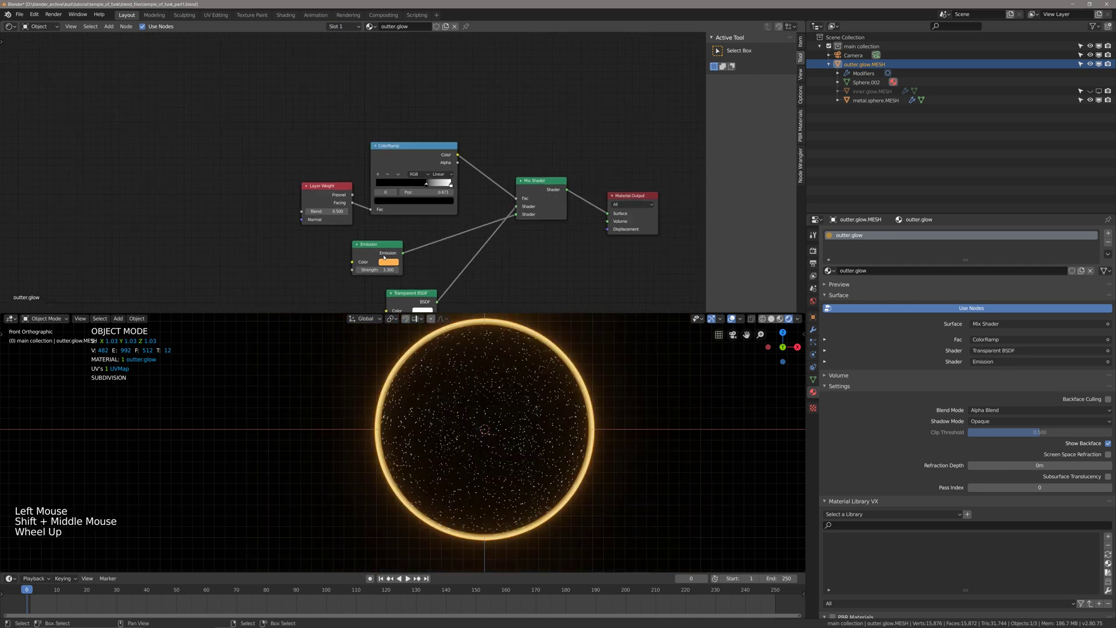
Rearrange the nodes so the Transparent BSDF sits just below the ColorRamp with the Emission node beneath it.
click(418, 303)
key(g)
click(385, 254)
key(g)
click(471, 288)
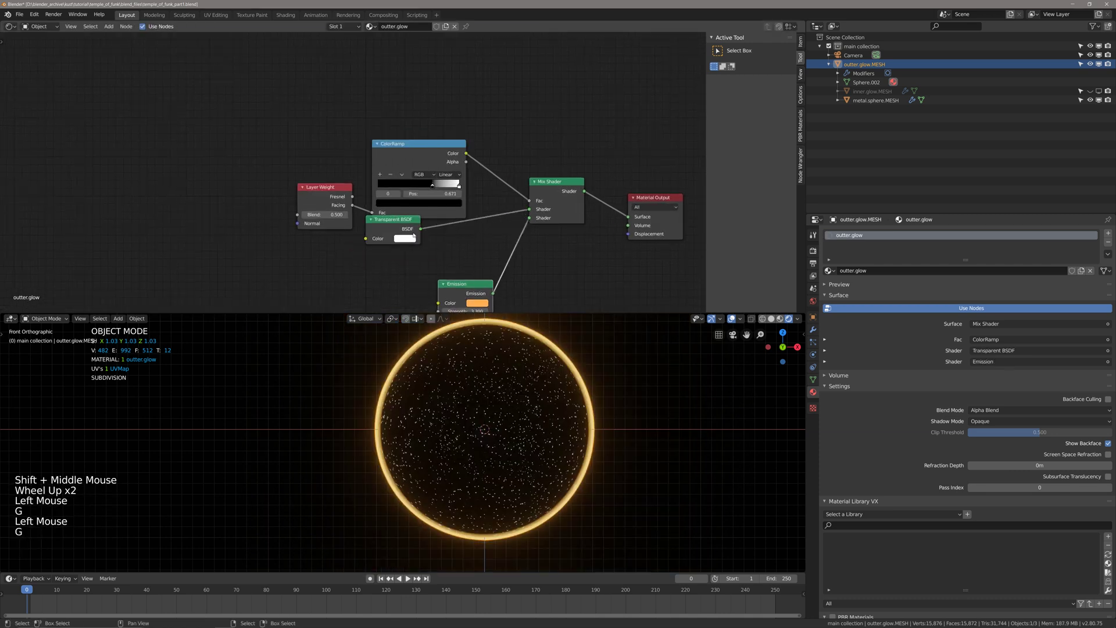
click(402, 225)
key(g)
click(404, 255)
shift+middle_drag(429, 271, 477, 258)
click(463, 269)
key(g)
click(481, 273)
shift+scroll(481, 272, up, 1)
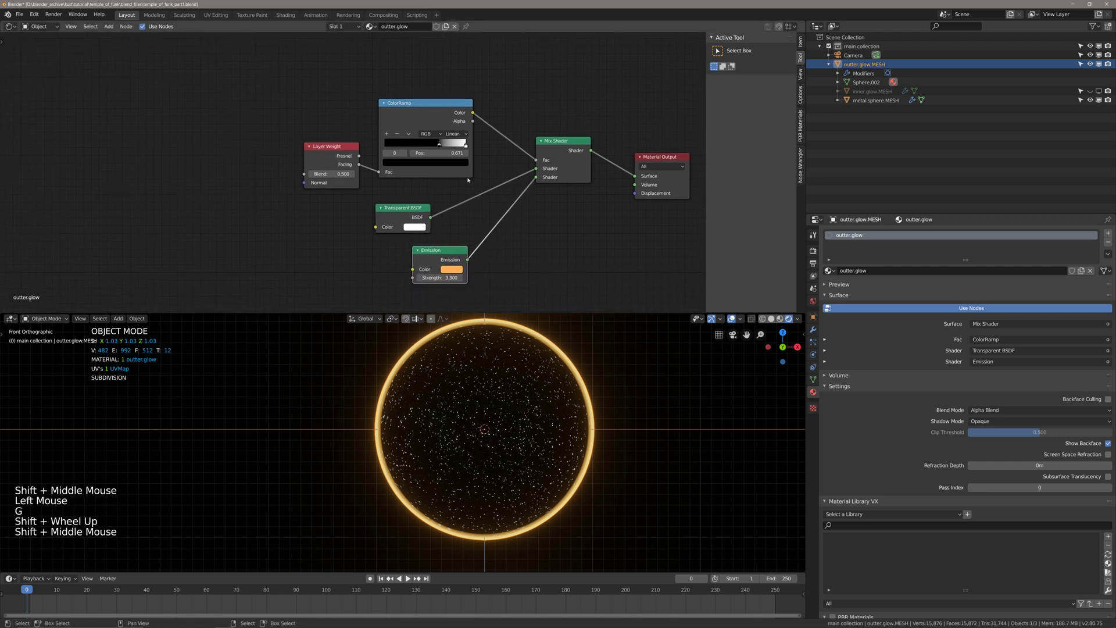
Try the ColorRamp's black stop at position 0.673 and a Layer Weight Blend of 0.590.
scroll(372, 168, up, 1)
mouse_move(447, 142)
mouse_down()
mouse_move(404, 146)
mouse_move(459, 150)
mouse_move(447, 154)
mouse_up()
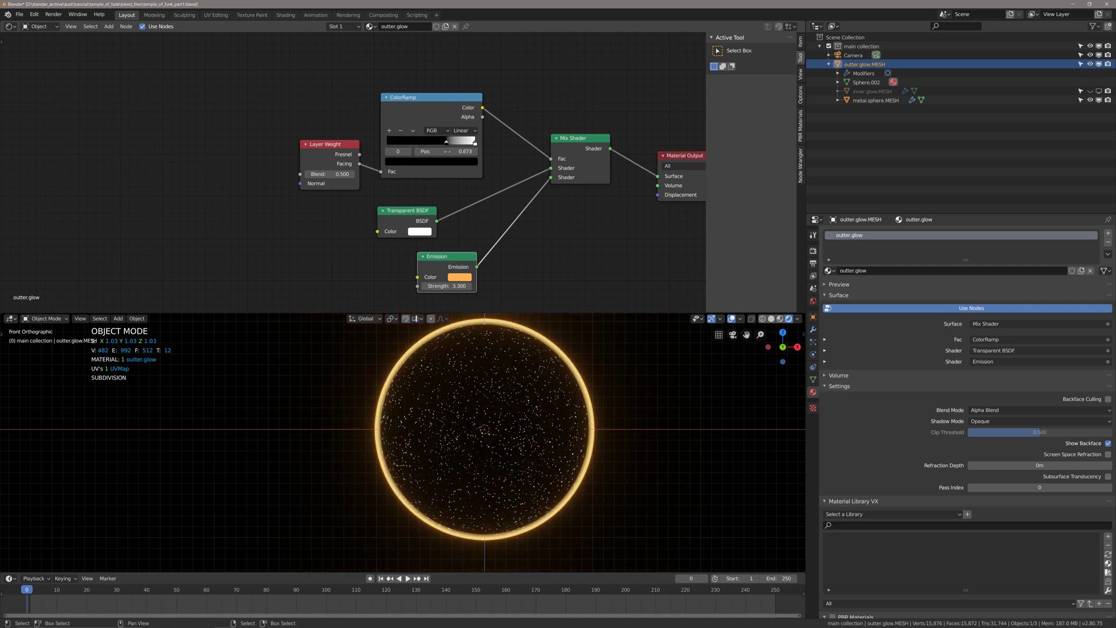
shift+middle_drag(420, 135, 408, 173)
shift+drag(335, 212, 337, 211)
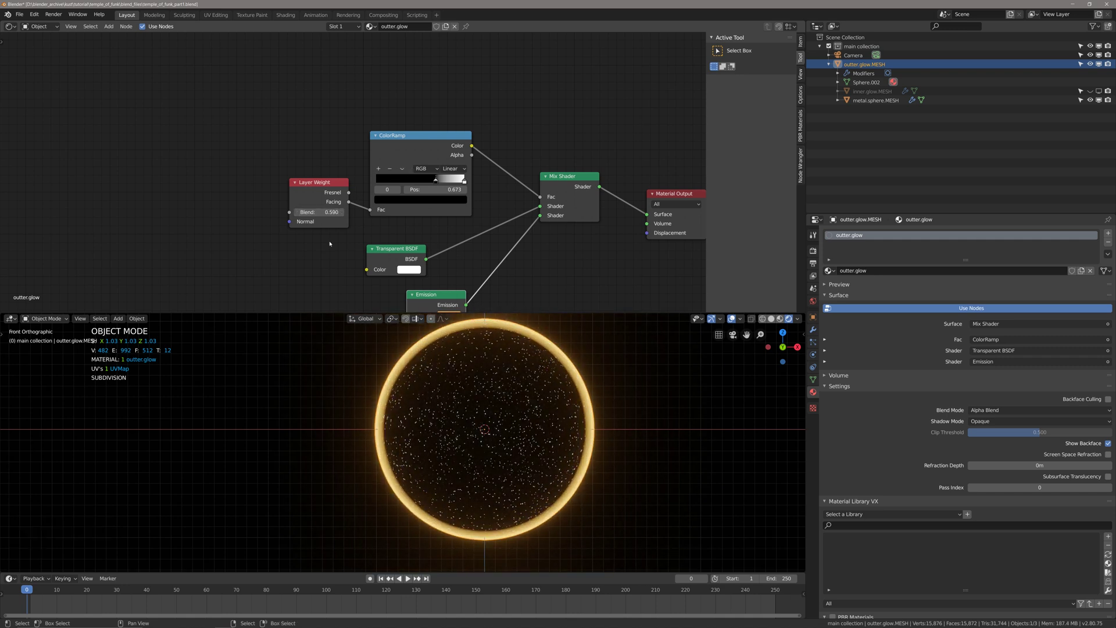
Set the Layer Weight Blend to 0.5 and move the ColorRamp's black stop to position 0.598.
click(322, 212)
text(0.5)
key(Return)
drag(436, 180, 429, 183)
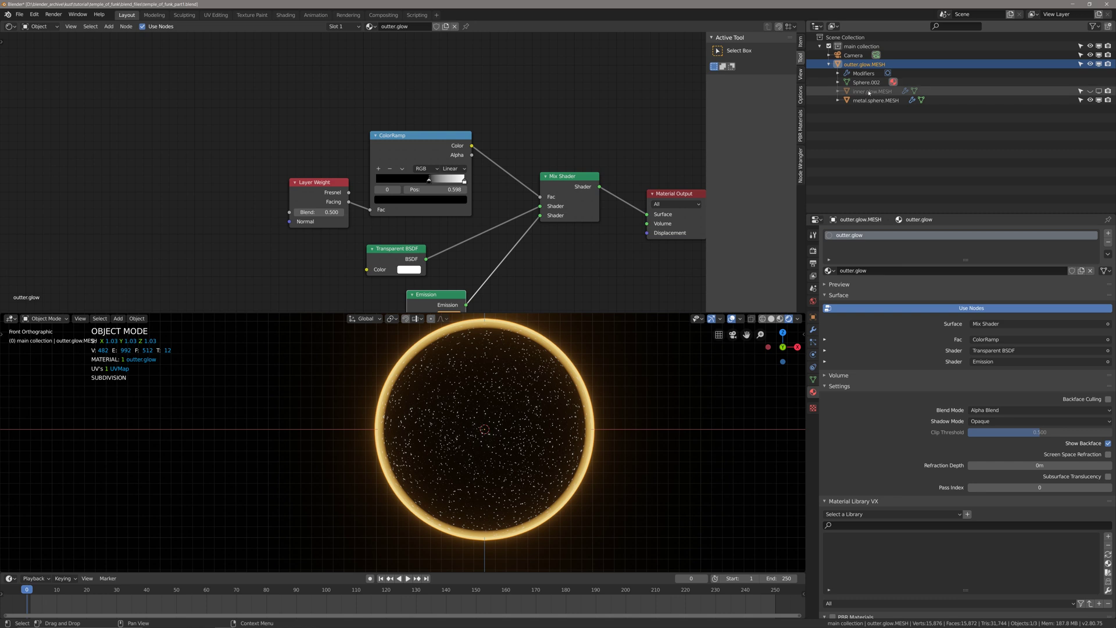
Unhide inner.glow.MESH in the viewport and assign it the existing outter.glow material.
click(1044, 92)
click(1090, 91)
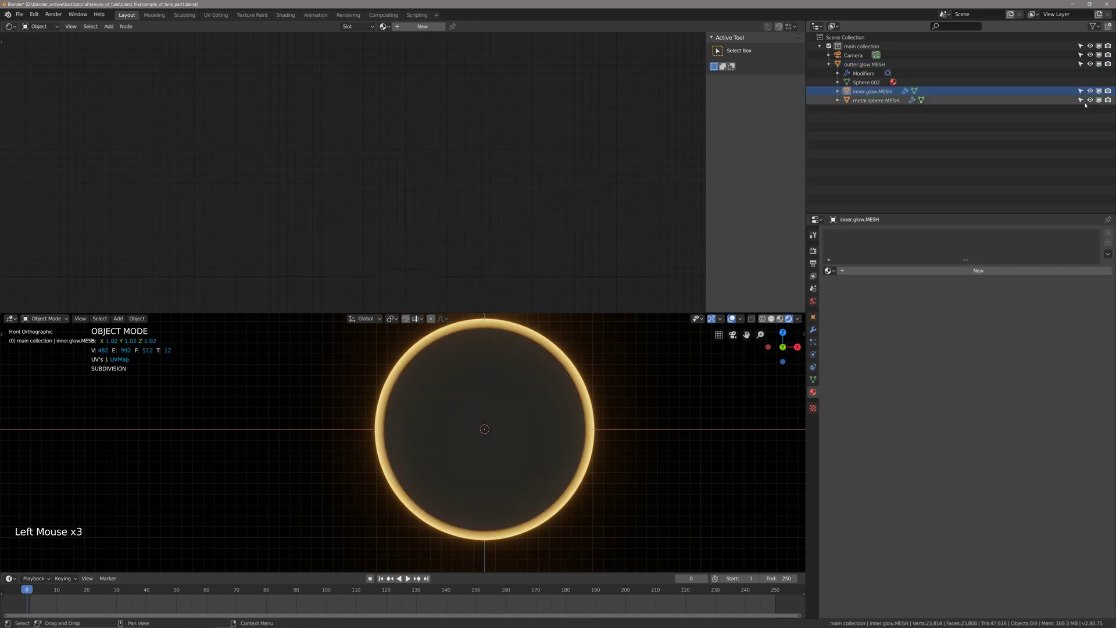
click(830, 271)
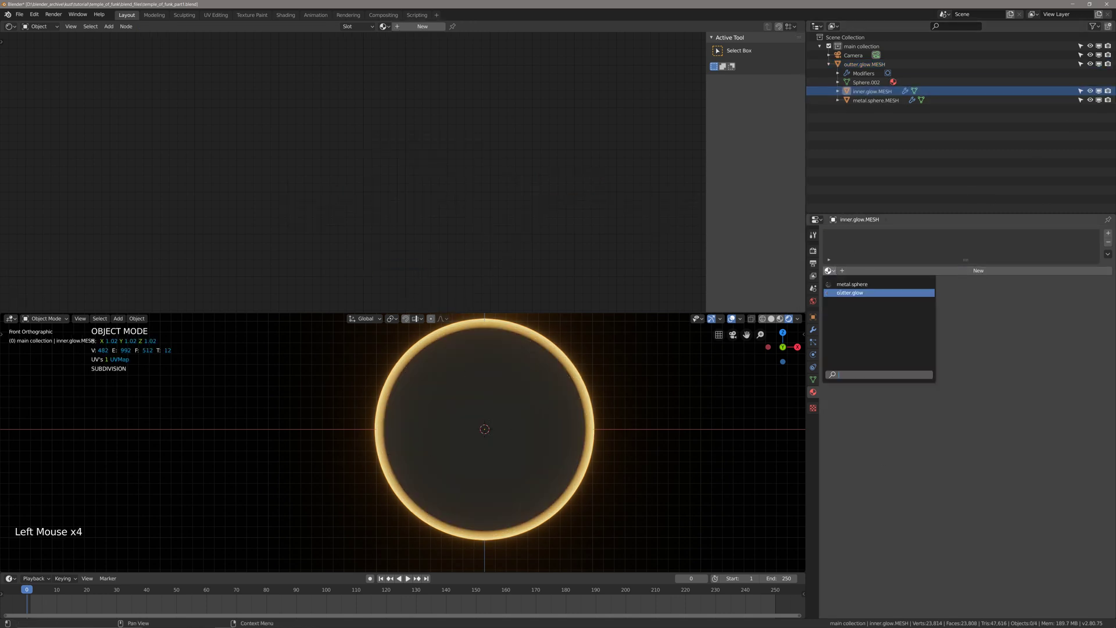
click(843, 294)
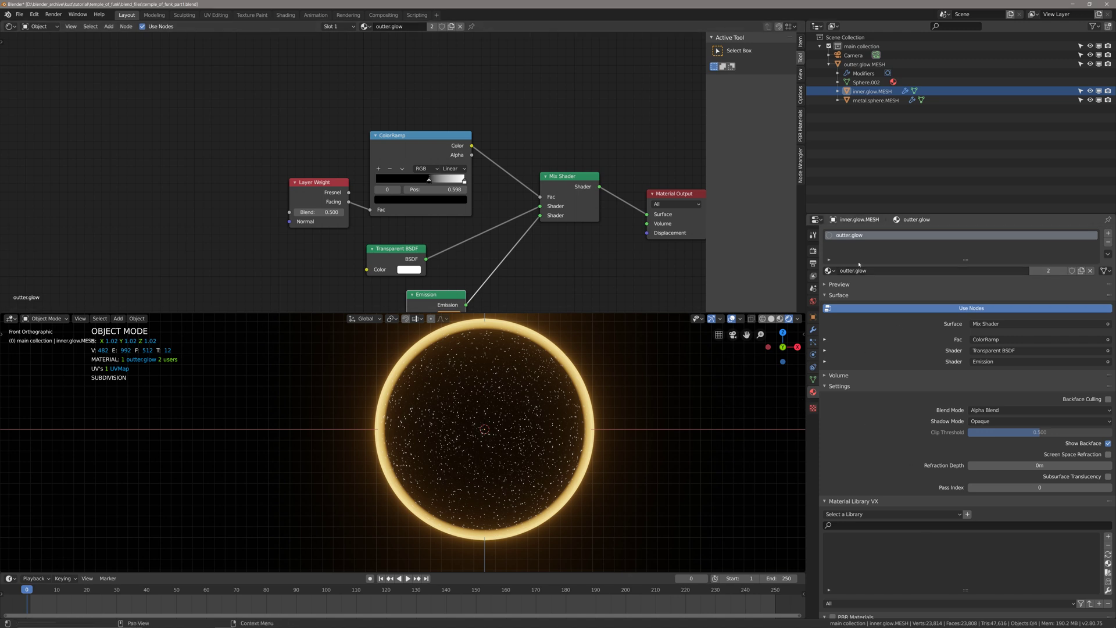
Make the inner sphere's material a single-user copy and rename it inner.glow.
click(1045, 271)
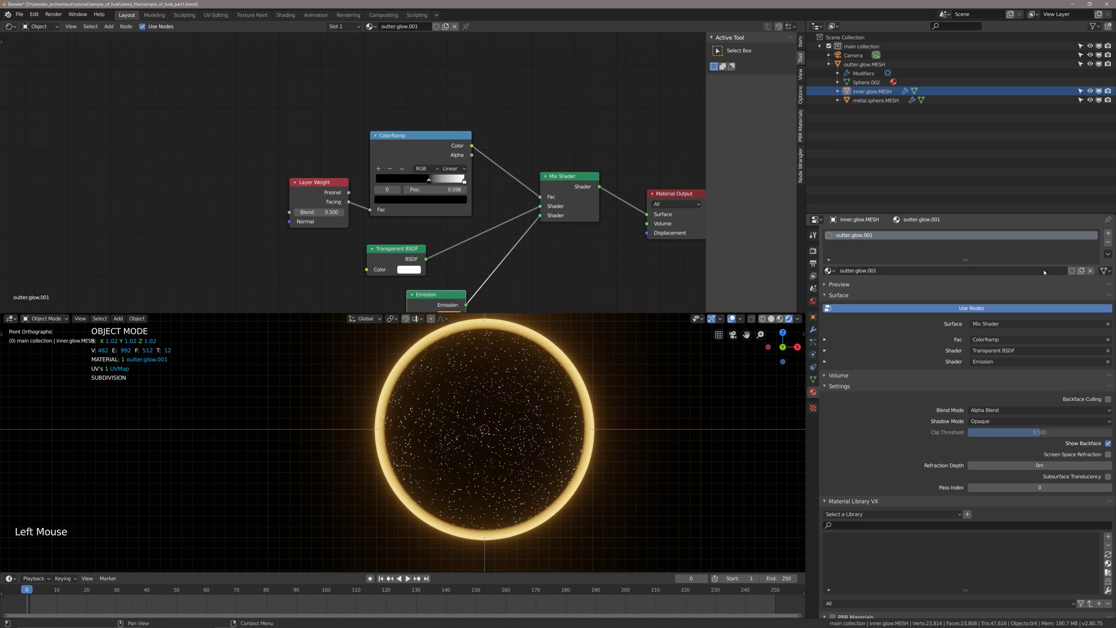
double_click(990, 270)
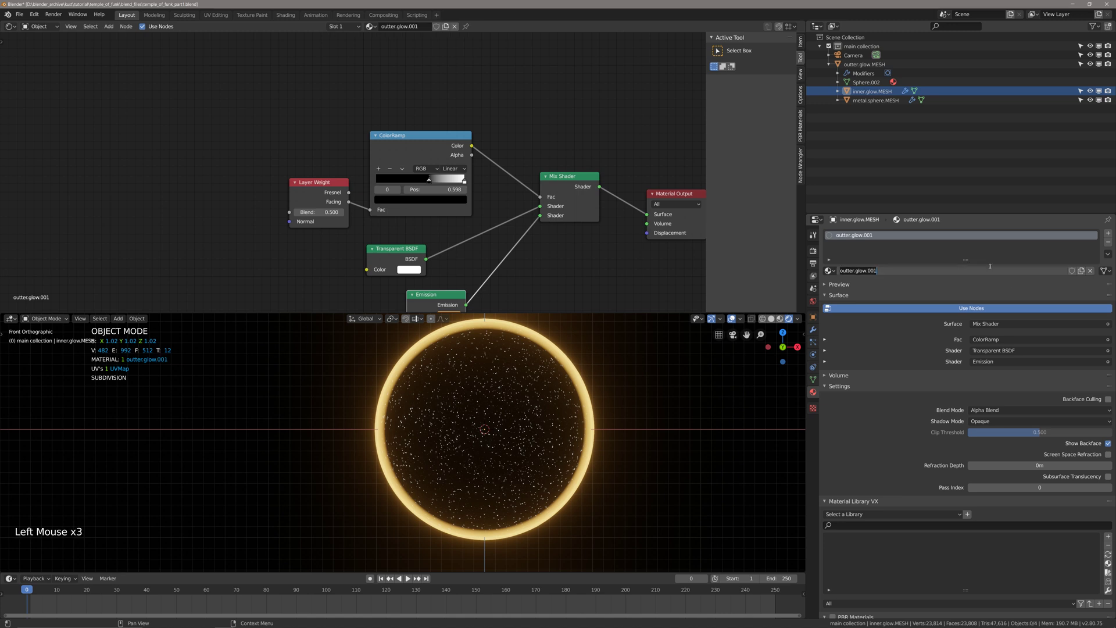
text(i)
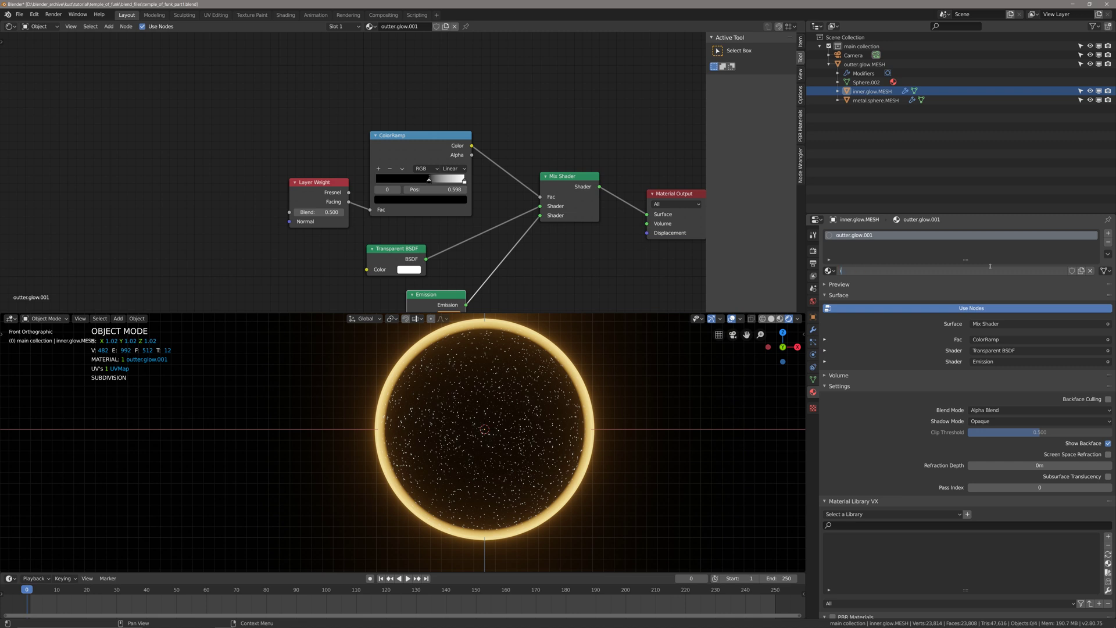
key(BackSpace)
key(BackSpace)
key(Return)
Change the inner.glow material's Emission color to fully saturated red.
scroll(430, 238, down, 2)
shift+middle_drag(453, 273, 416, 222)
key(alt+a)
click(401, 233)
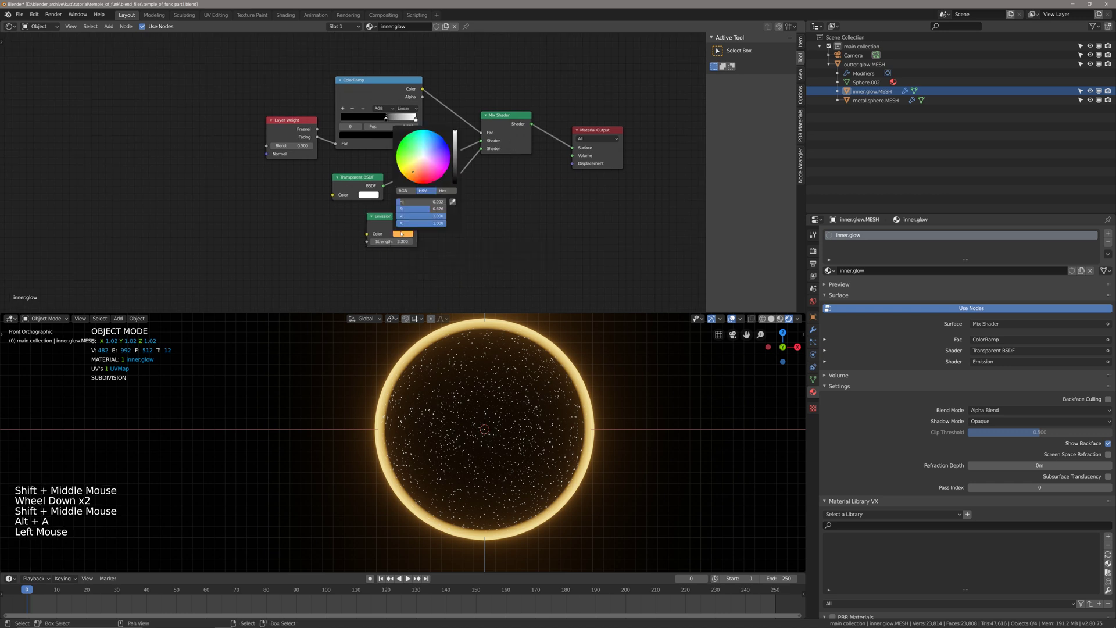
drag(428, 173, 425, 183)
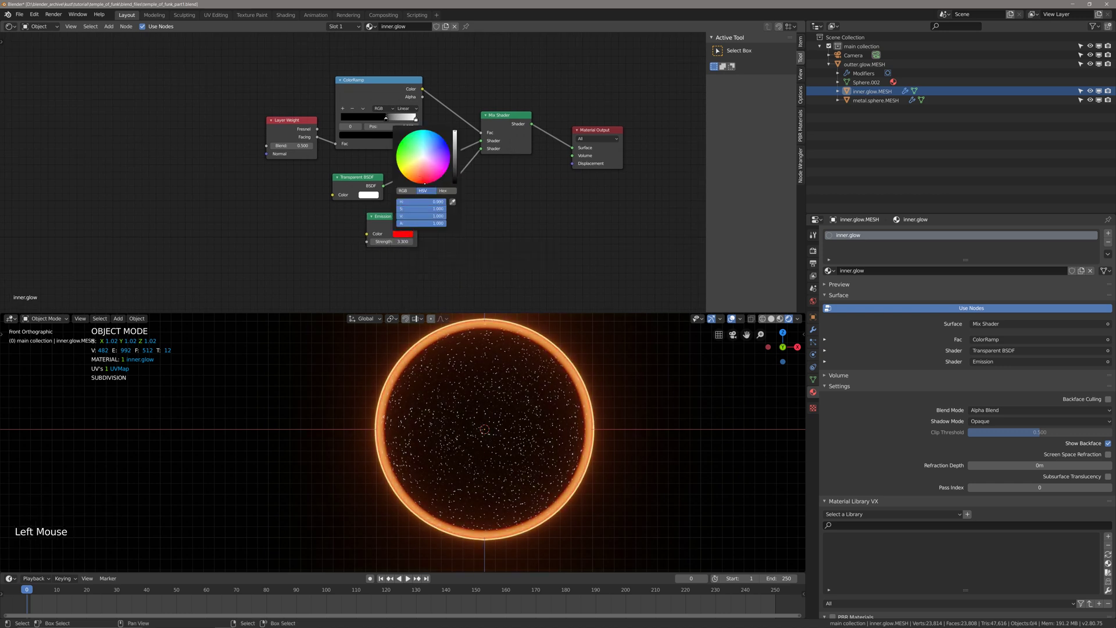
scroll(413, 177, up, 2)
shift+scroll(413, 177, up, 1)
scroll(410, 180, up, 1)
shift+middle_drag(413, 177, 411, 195)
shift+scroll(411, 180, up, 1)
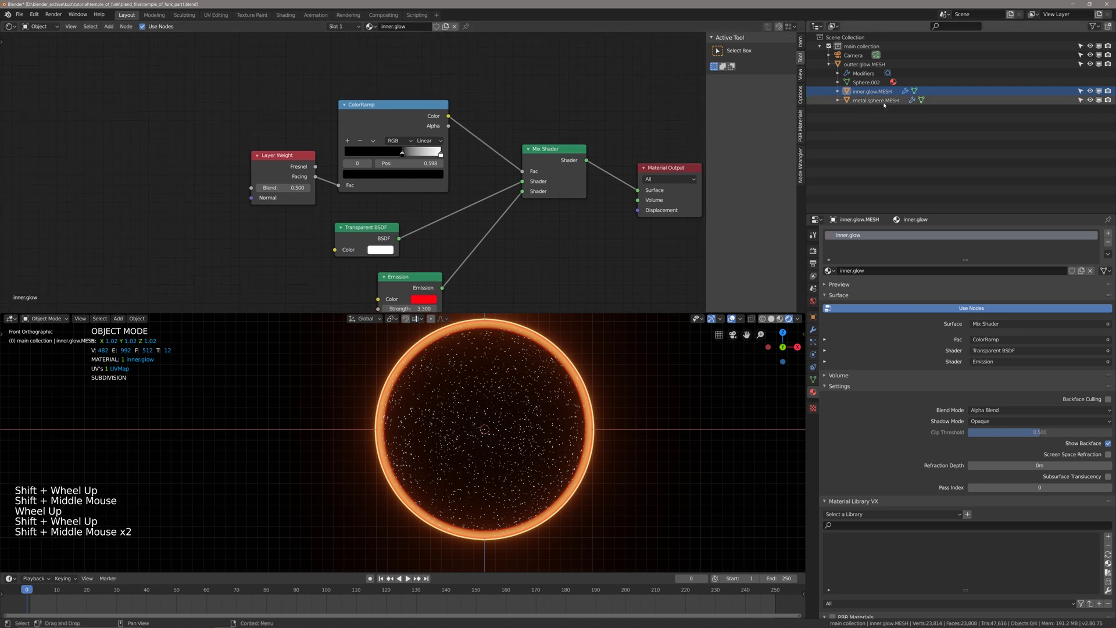
Hide metal.sphere.MESH in the viewport to inspect the two glow rings on their own.
click(1090, 100)
click(1090, 100)
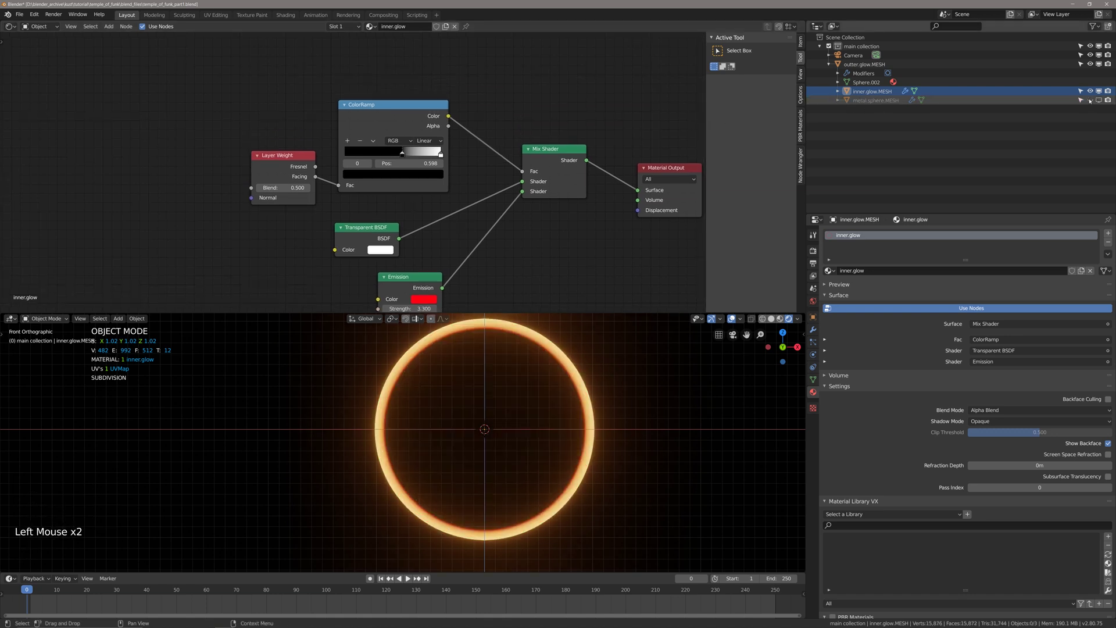
shift+scroll(531, 351, up, 1)
shift+middle_drag(531, 351, 543, 381)
scroll(535, 376, up, 2)
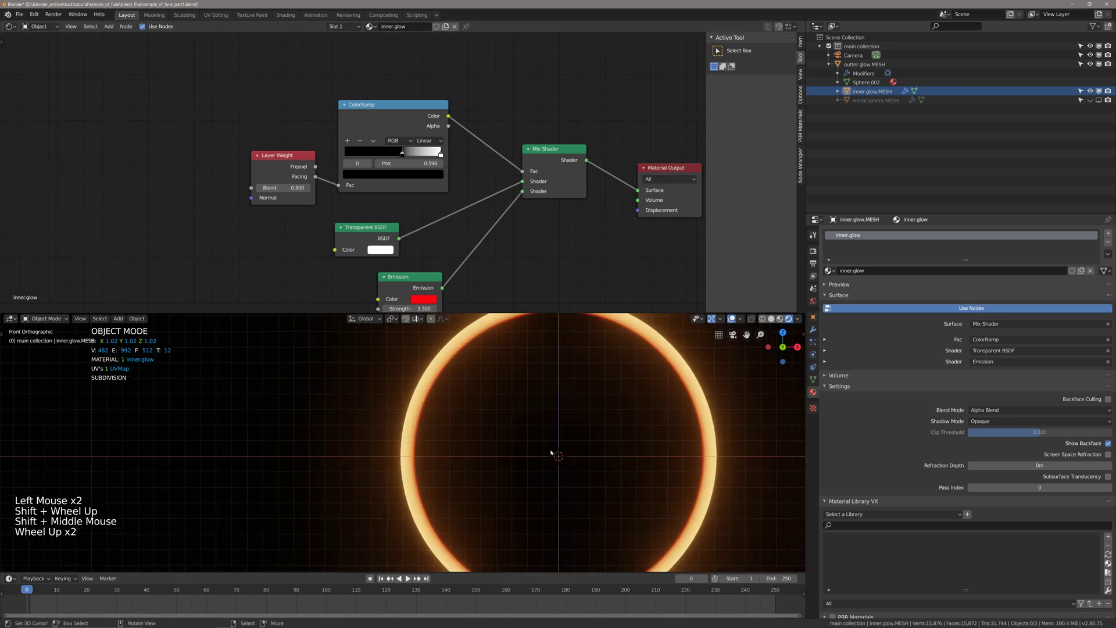
Move the inner glow ColorRamp's white stop to position 0.939.
scroll(553, 451, down, 2)
shift+middle_drag(422, 217, 405, 189)
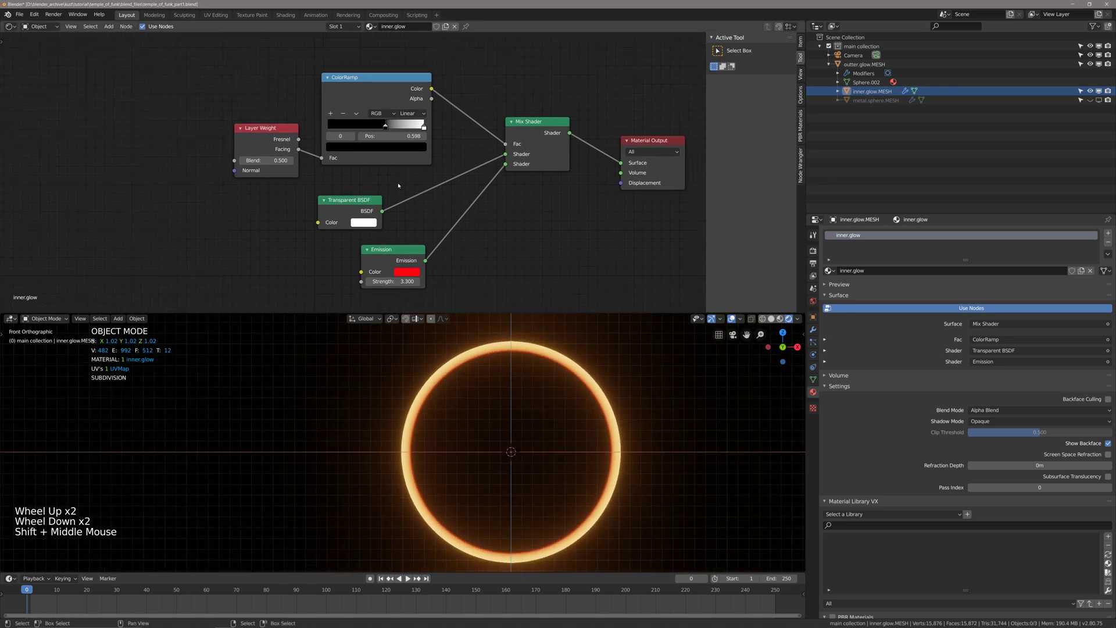
mouse_move(423, 126)
mouse_down()
mouse_move(413, 126)
mouse_move(443, 136)
mouse_move(430, 140)
mouse_up()
scroll(450, 360, up, 2)
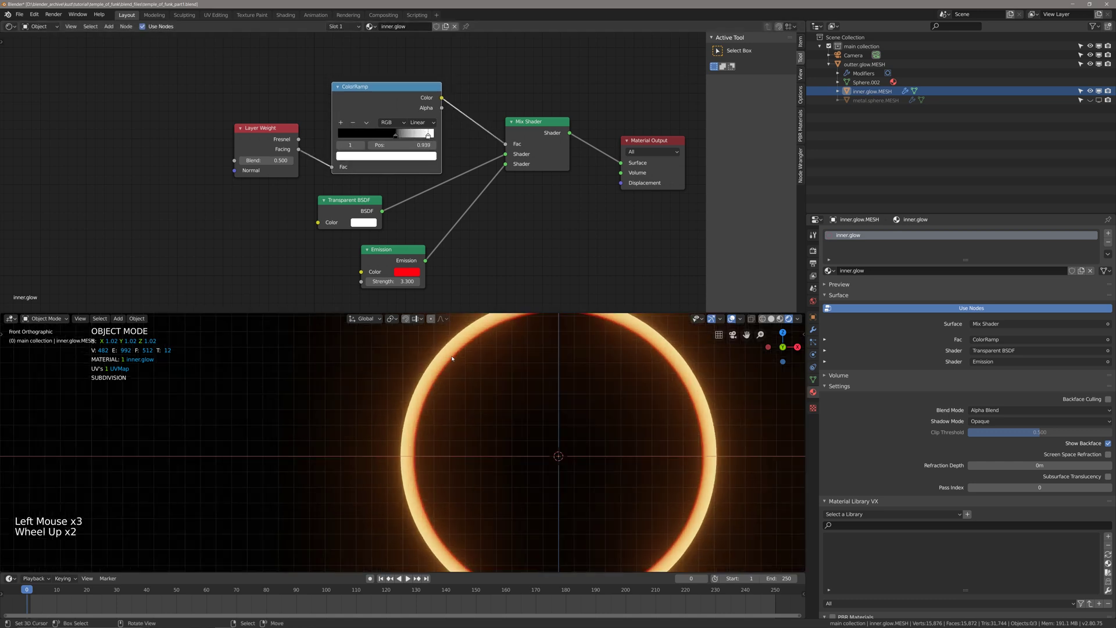
Draw temporary annotation strokes along the upper-left inner edge of the glow ring.
key(d)
click(448, 355)
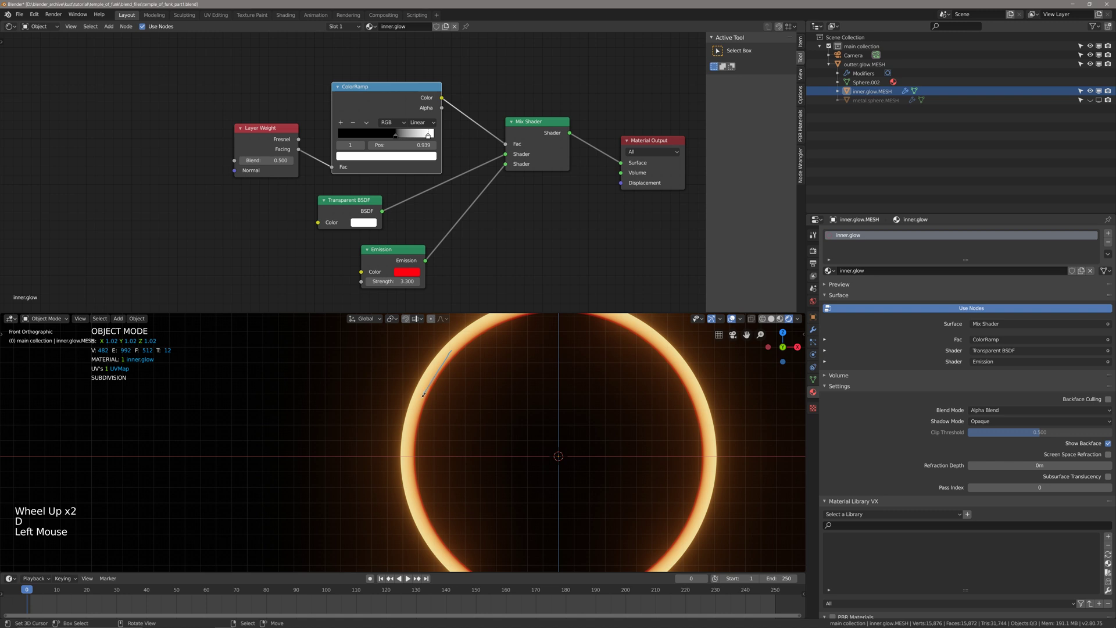
click(439, 349)
key(d)
shift+middle_drag(442, 351, 435, 367)
key(d)
right_drag(436, 367, 432, 397)
Add a third ColorRamp stop at position 0.959, color it black, and place the white stop at 0.796.
shift+scroll(419, 157, up, 1)
shift+middle_click(419, 157)
drag(428, 152, 419, 154)
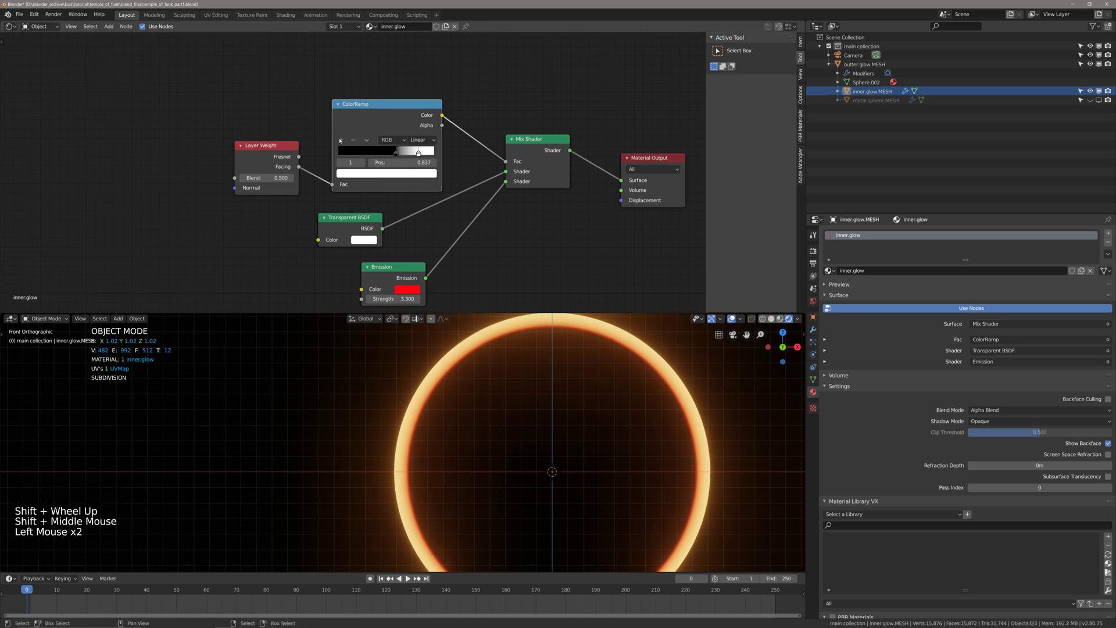
click(341, 140)
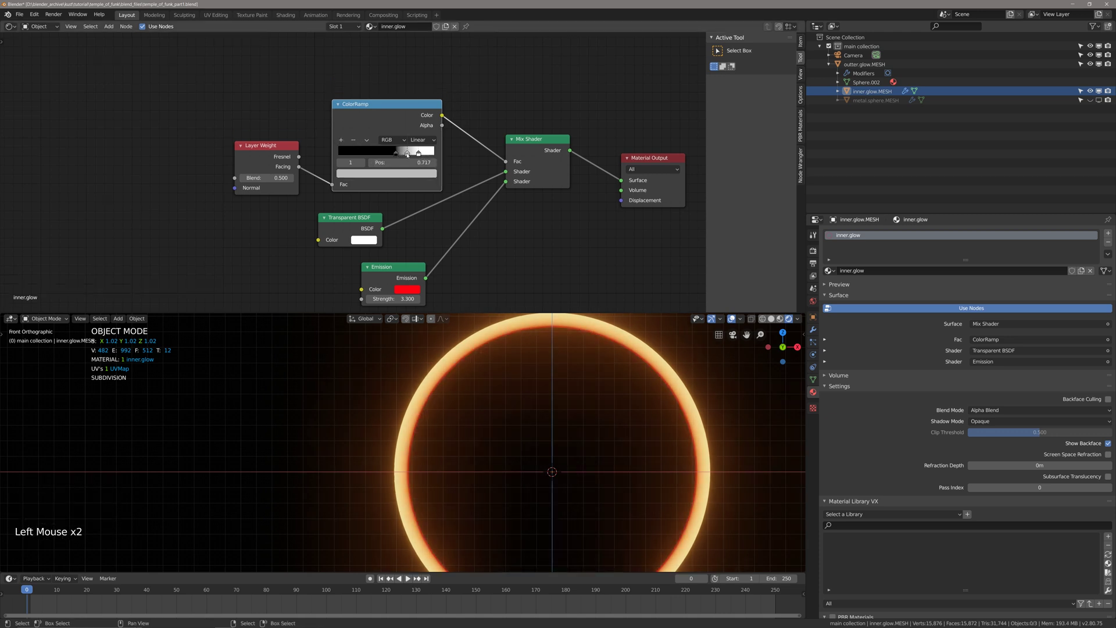
mouse_move(406, 153)
mouse_down()
mouse_move(439, 157)
mouse_move(415, 153)
mouse_up()
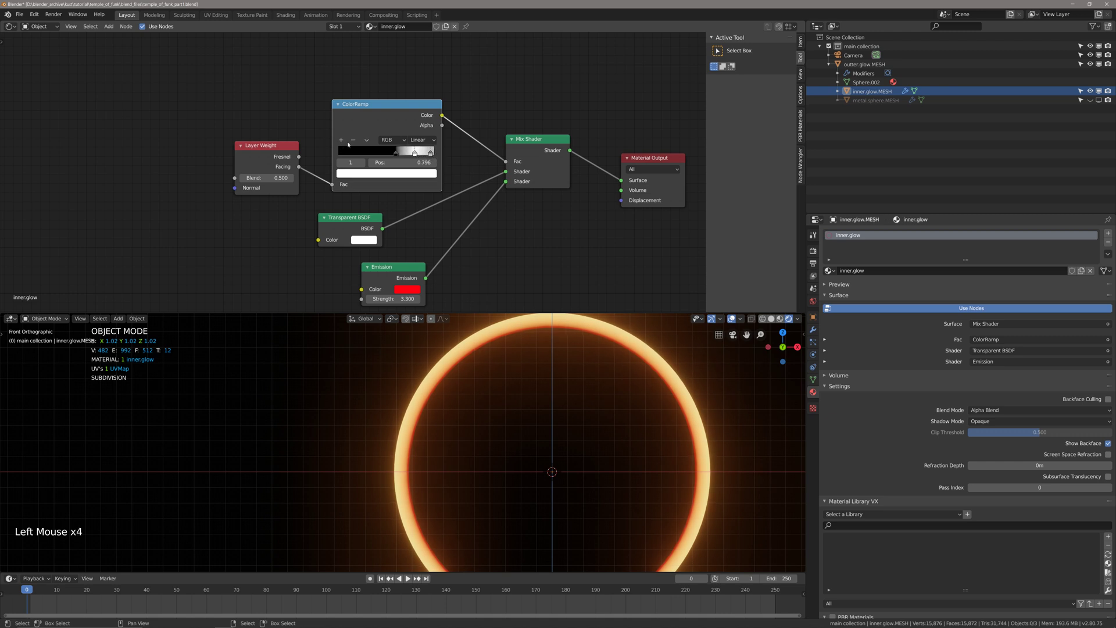
click(430, 153)
click(431, 174)
drag(415, 95, 415, 109)
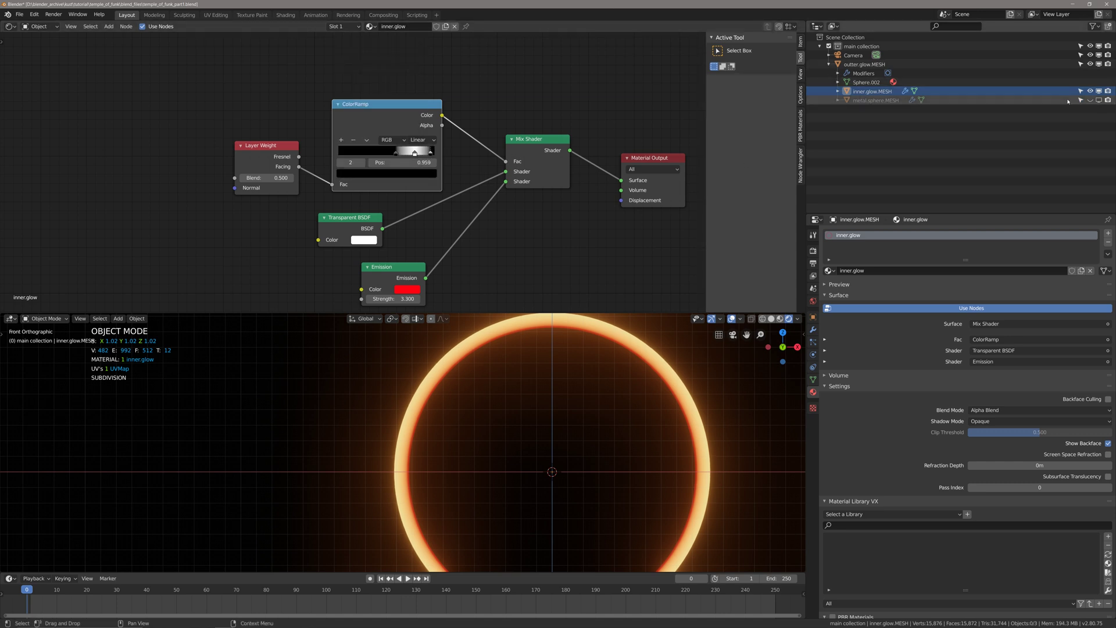
Disable outter.glow.MESH in viewports and bunch the ColorRamp stops into a narrow band, with the last black stop at 0.574.
click(1099, 64)
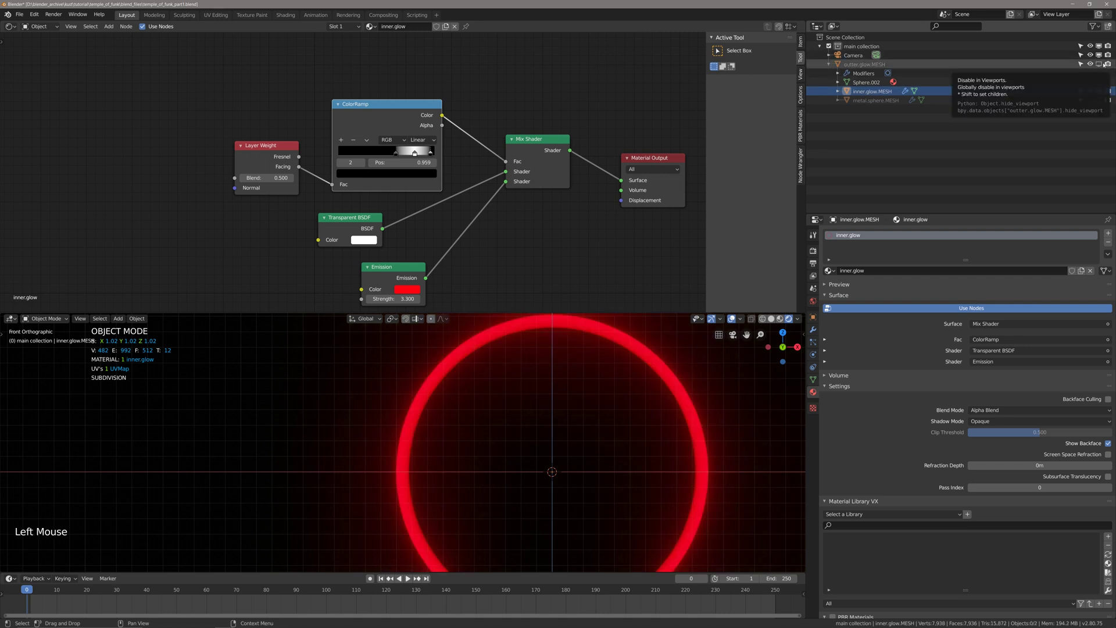
drag(431, 152, 416, 158)
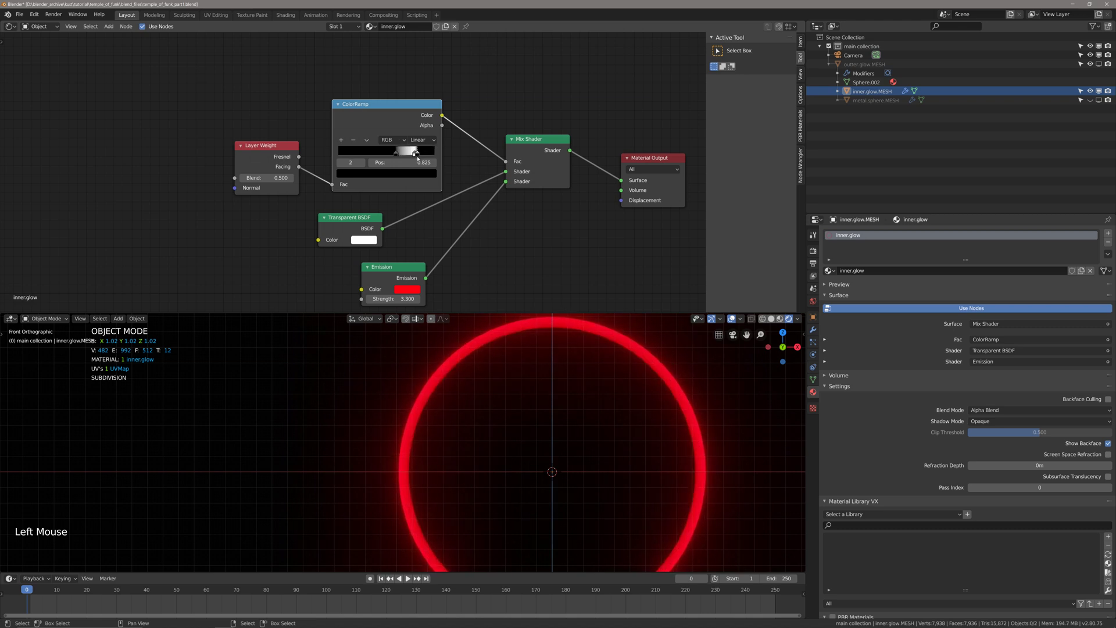
click(397, 154)
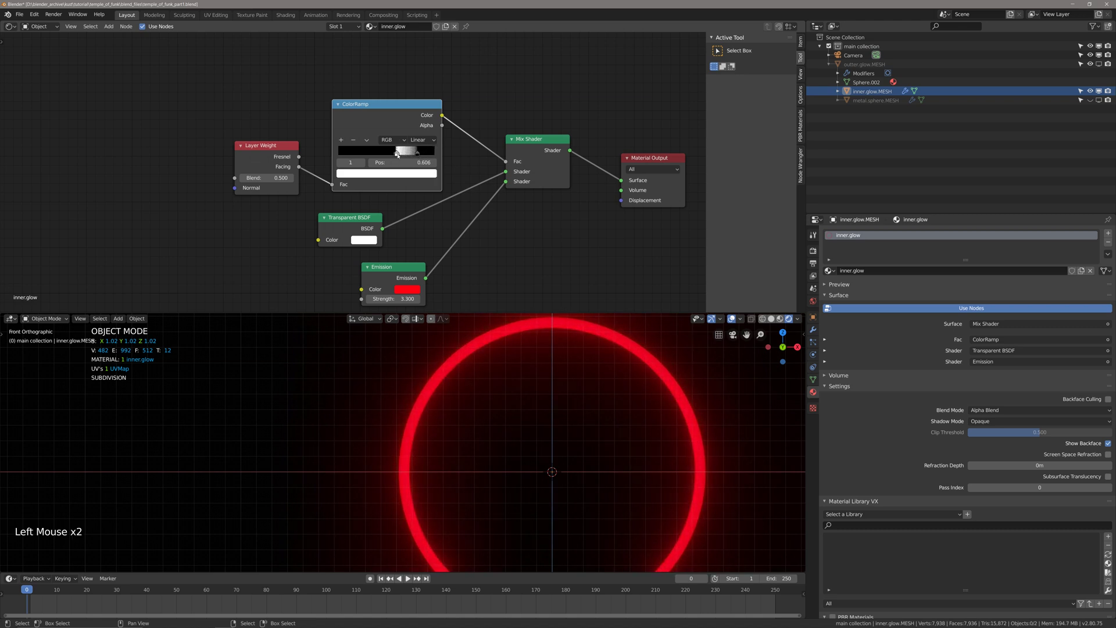
drag(417, 156, 391, 152)
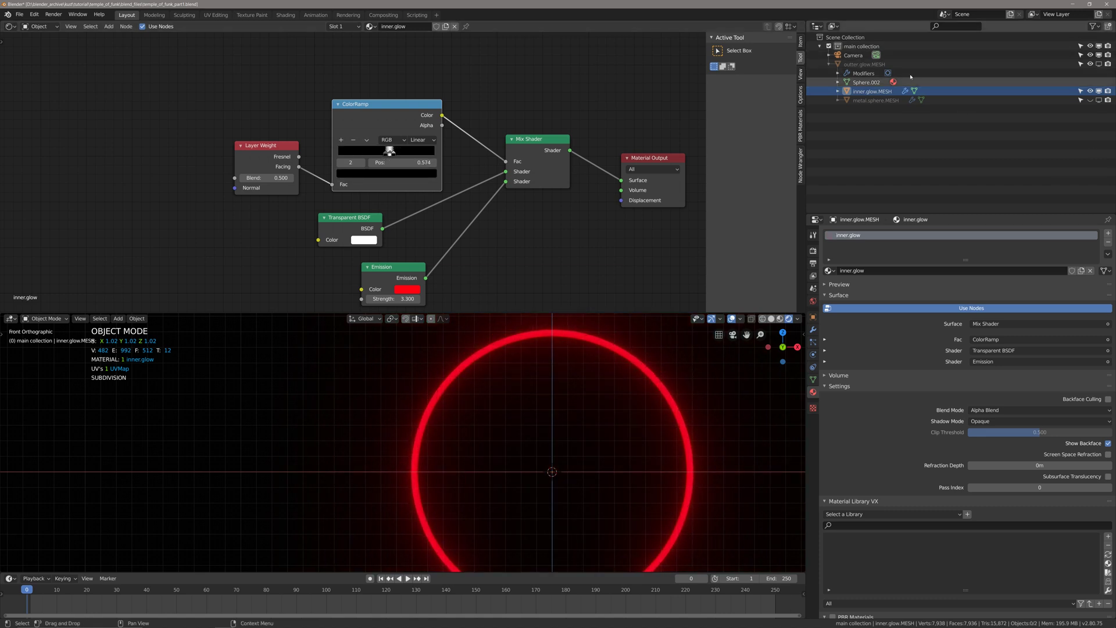
Re-enable outter.glow.MESH in viewports and compare the inner ring with the outer glow.
click(1097, 64)
shift+middle_drag(548, 390, 542, 409)
scroll(542, 409, up, 2)
scroll(542, 409, down, 4)
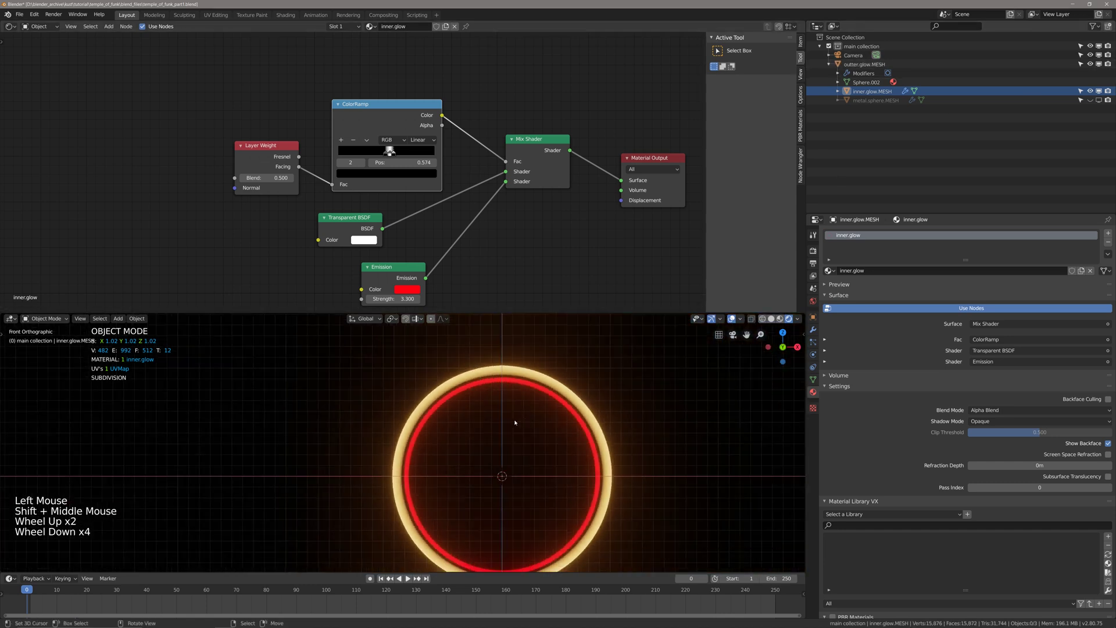
Shift the ColorRamp band outward, placing the white stop at 0.638 and the first black stop at 0.545.
scroll(399, 154, up, 4)
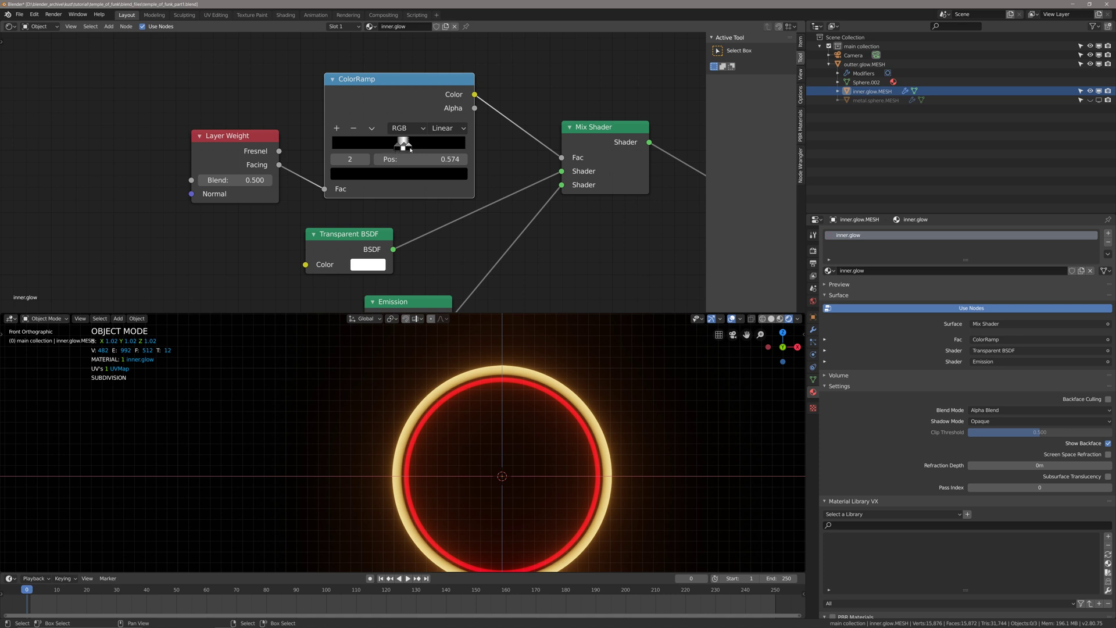
mouse_move(410, 149)
mouse_down()
mouse_move(437, 158)
mouse_move(388, 149)
mouse_move(432, 147)
mouse_move(381, 149)
mouse_move(407, 148)
mouse_up()
click(416, 147)
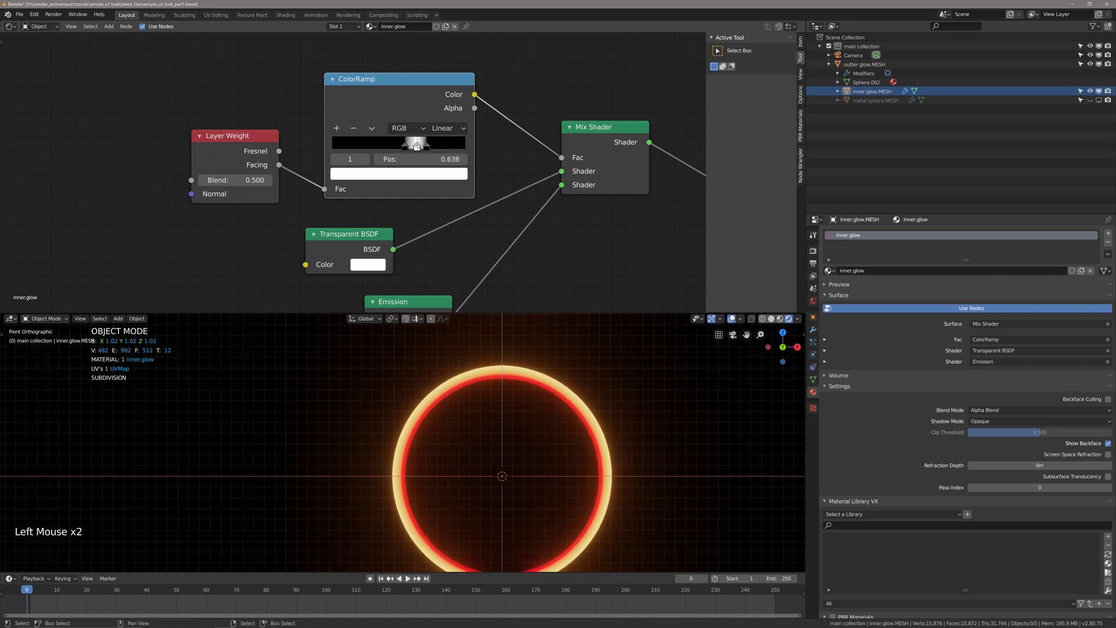
click(406, 147)
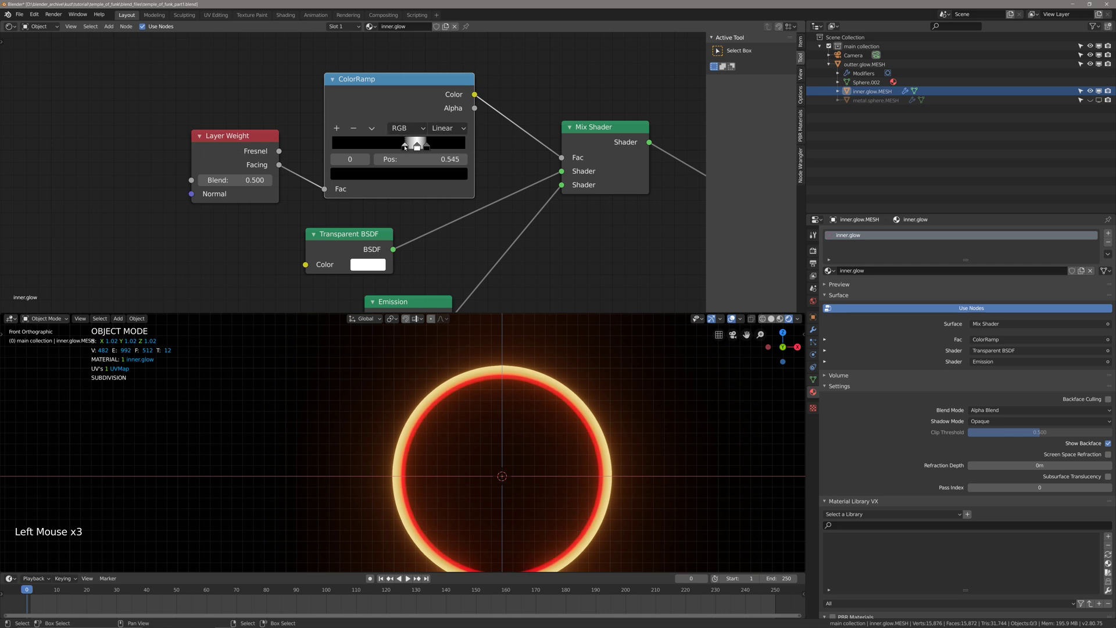
Lighten the color of the first ColorRamp stop slightly to a near-black Value of 0.016.
click(401, 174)
mouse_move(437, 272)
mouse_down()
mouse_move(437, 242)
mouse_move(437, 276)
mouse_up()
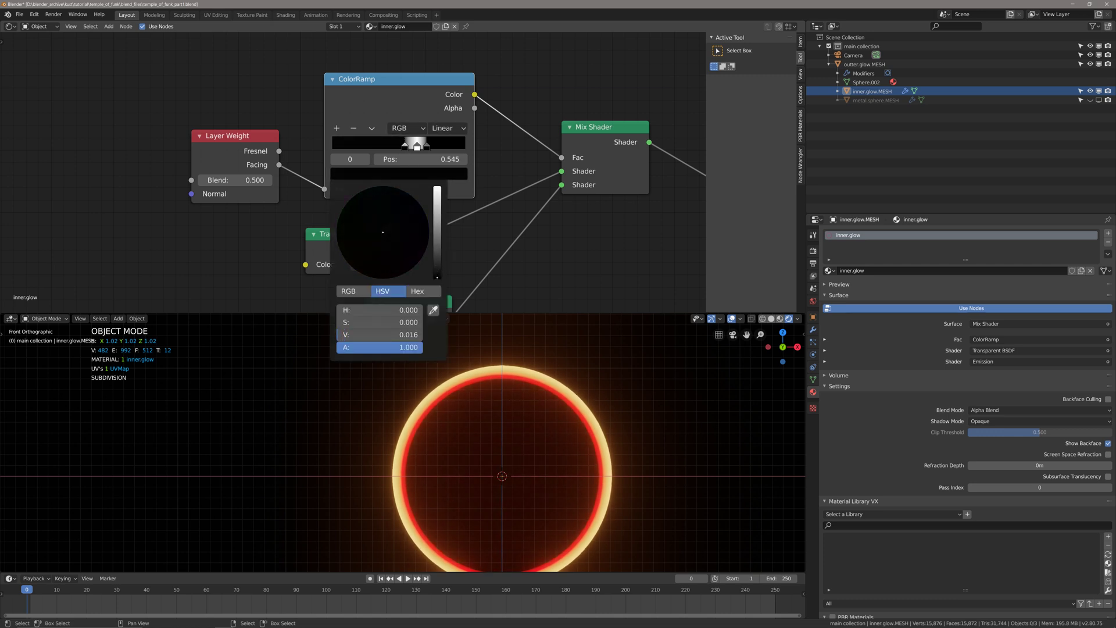
click(416, 173)
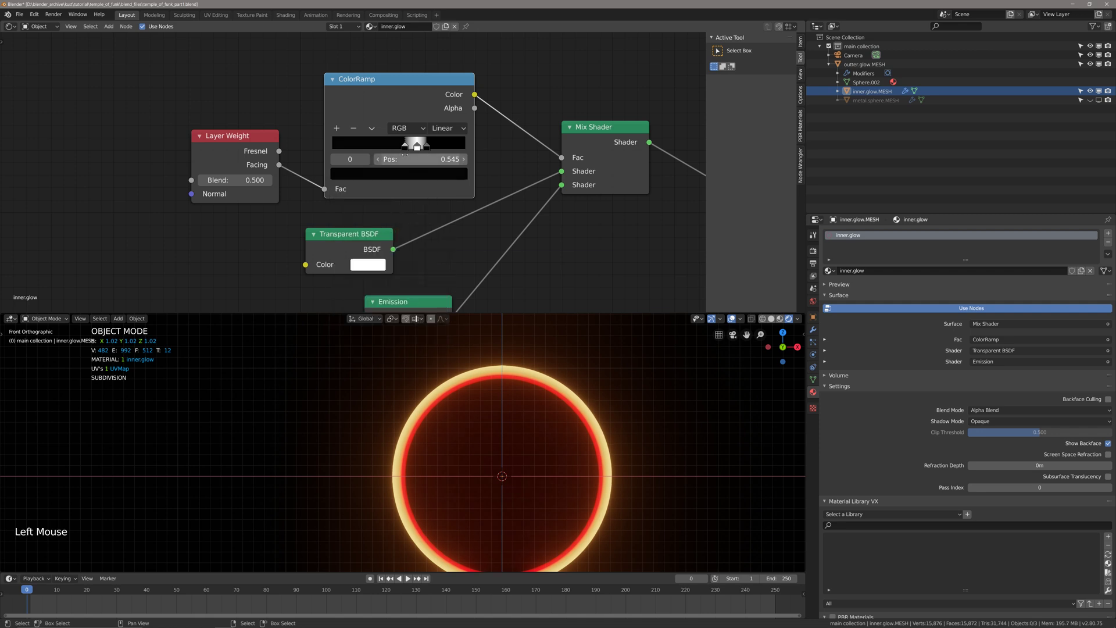
Raise the first ColorRamp stop's Value to 0.050 and show metal.sphere.MESH in the viewport again.
click(416, 175)
drag(437, 278, 437, 273)
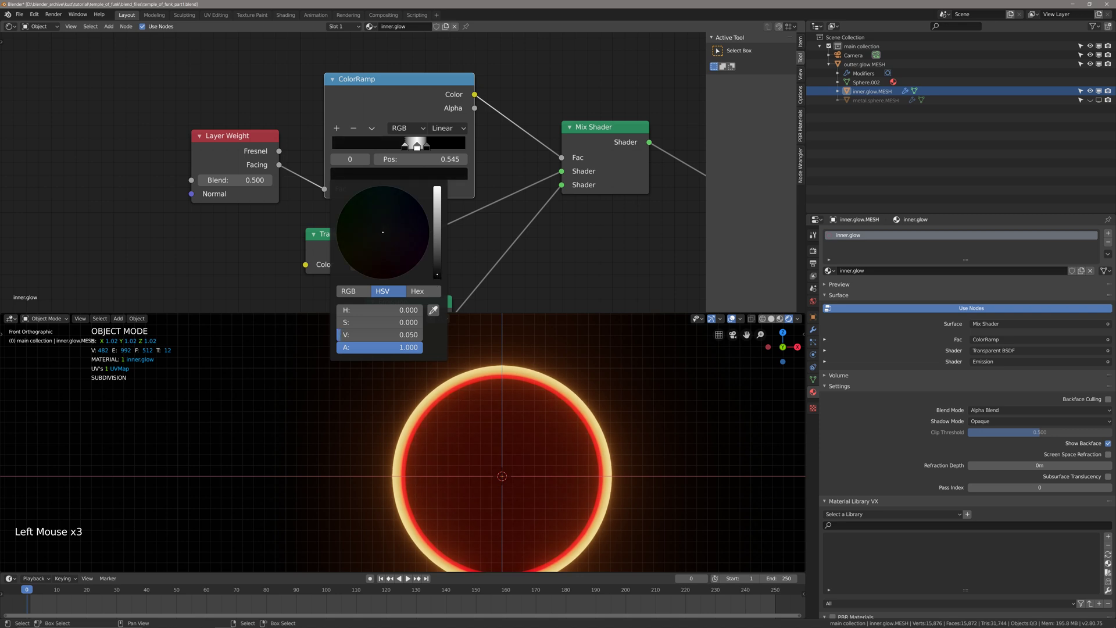
click(1090, 100)
click(1099, 100)
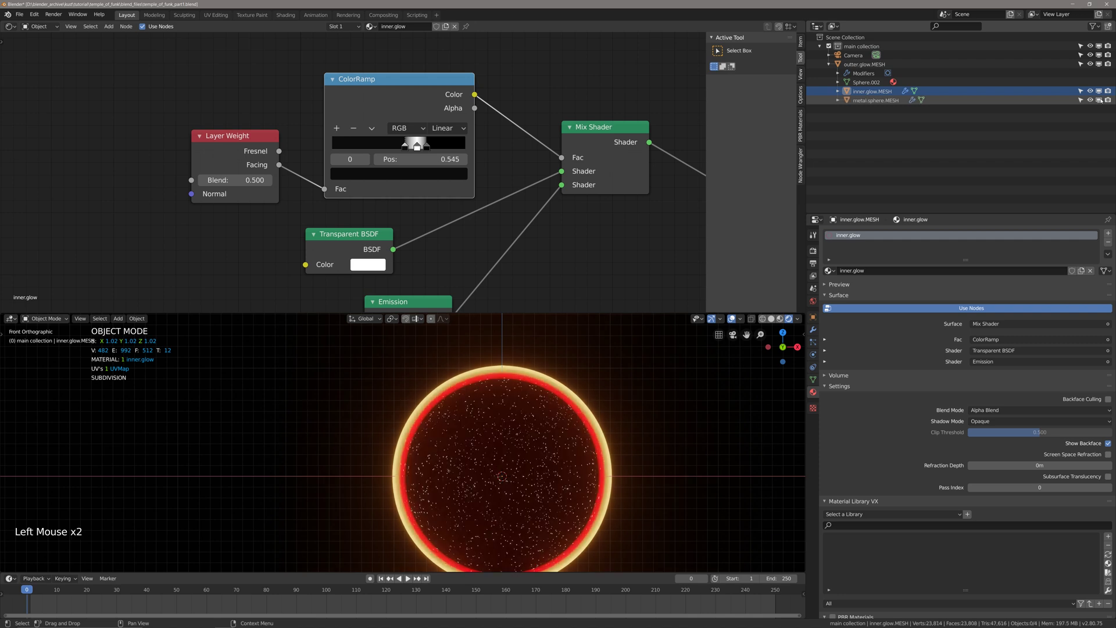
scroll(482, 384, down, 4)
scroll(481, 384, up, 2)
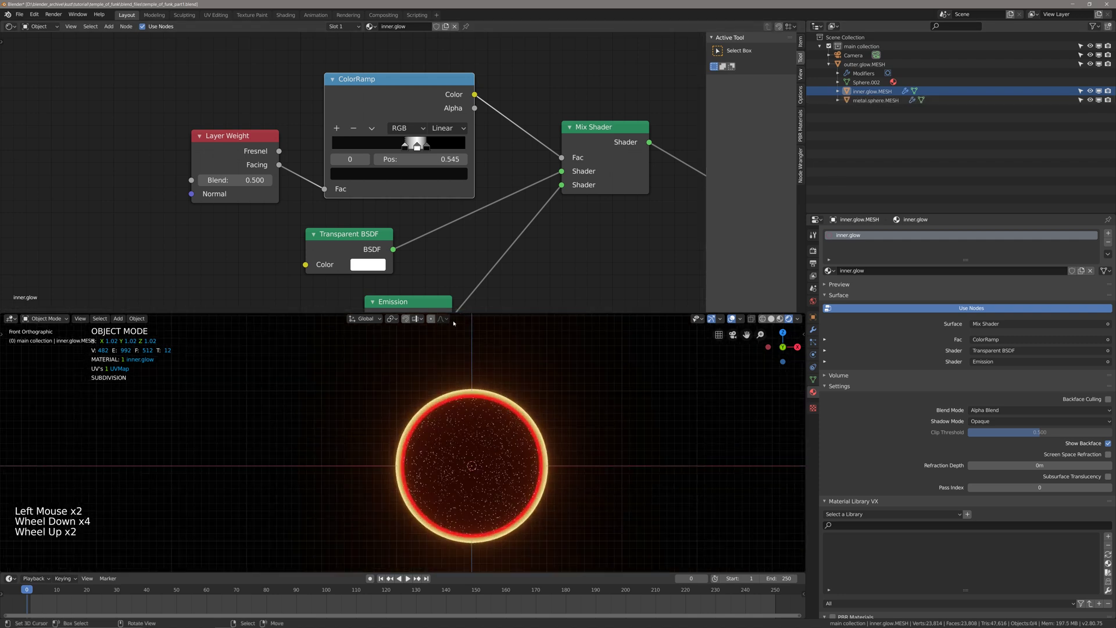
scroll(417, 179, up, 2)
Darken the color of the inner glow's first ColorRamp stop to a Value of about 0.03.
click(417, 179)
click(418, 178)
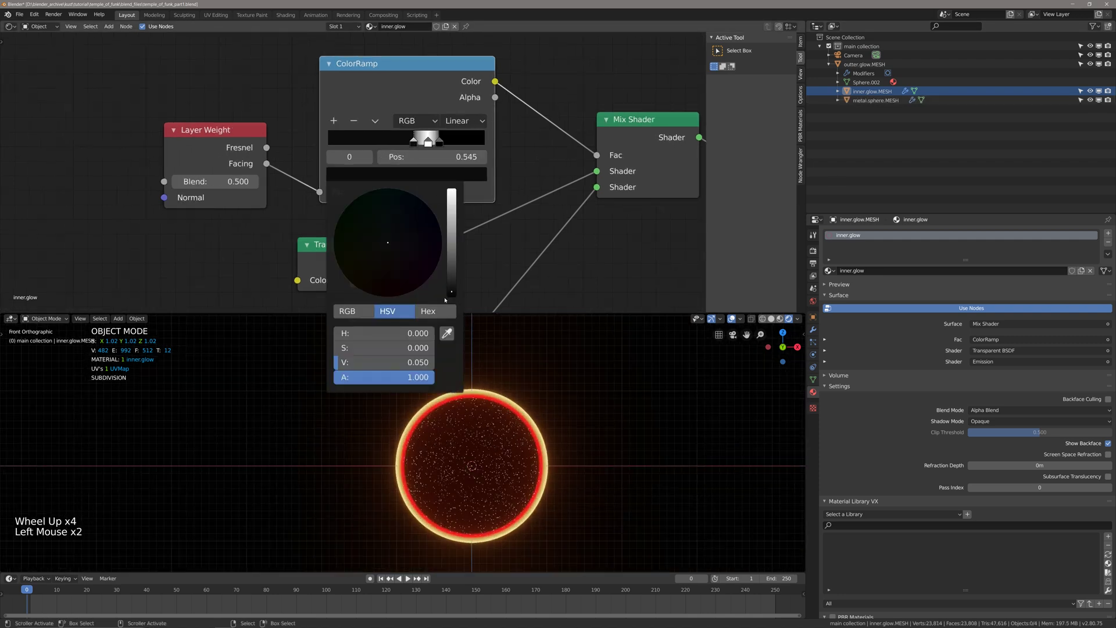
drag(451, 293, 451, 291)
drag(385, 363, 392, 362)
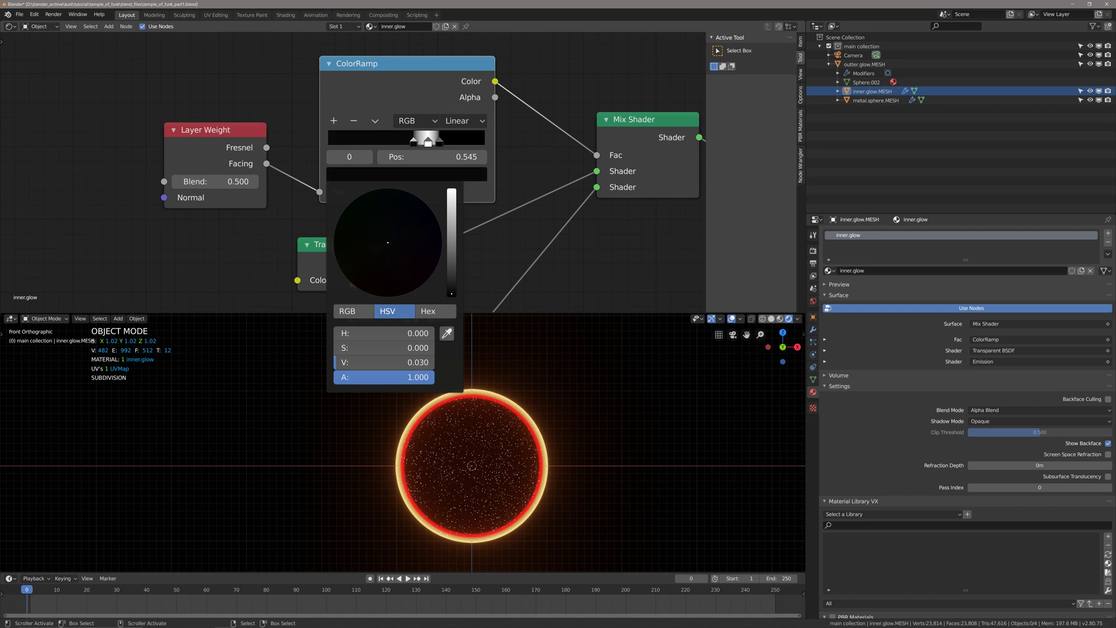
drag(391, 362, 389, 362)
Examine the glowing sphere against the star background from several distances and angles.
scroll(469, 459, down, 7)
scroll(468, 459, up, 4)
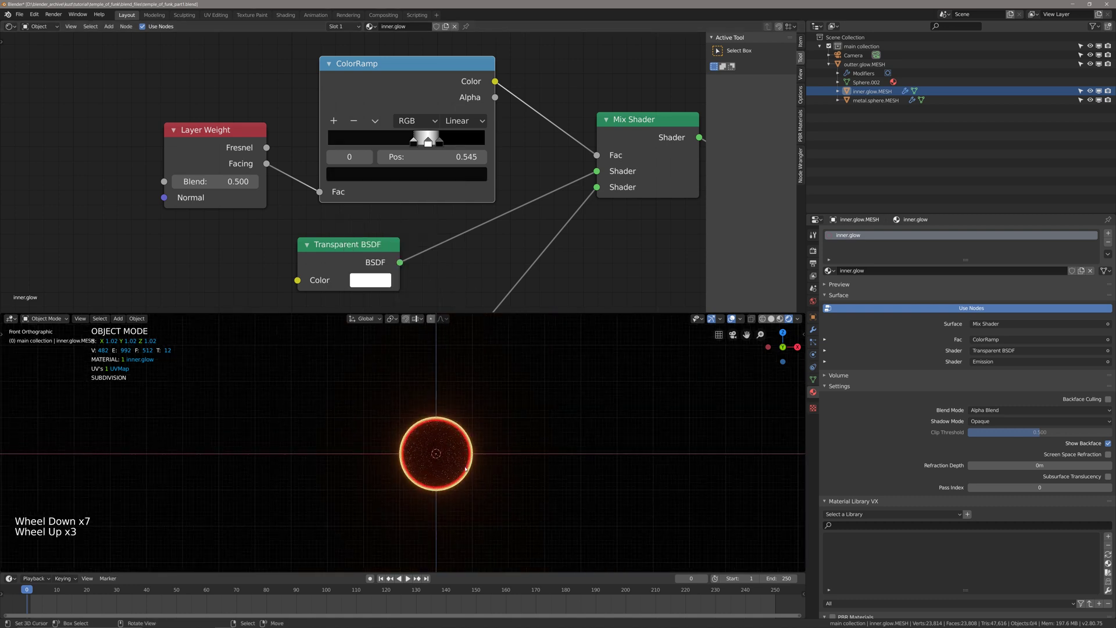
scroll(477, 447, up, 3)
middle_drag(478, 446, 624, 431)
scroll(624, 432, down, 3)
scroll(624, 431, up, 1)
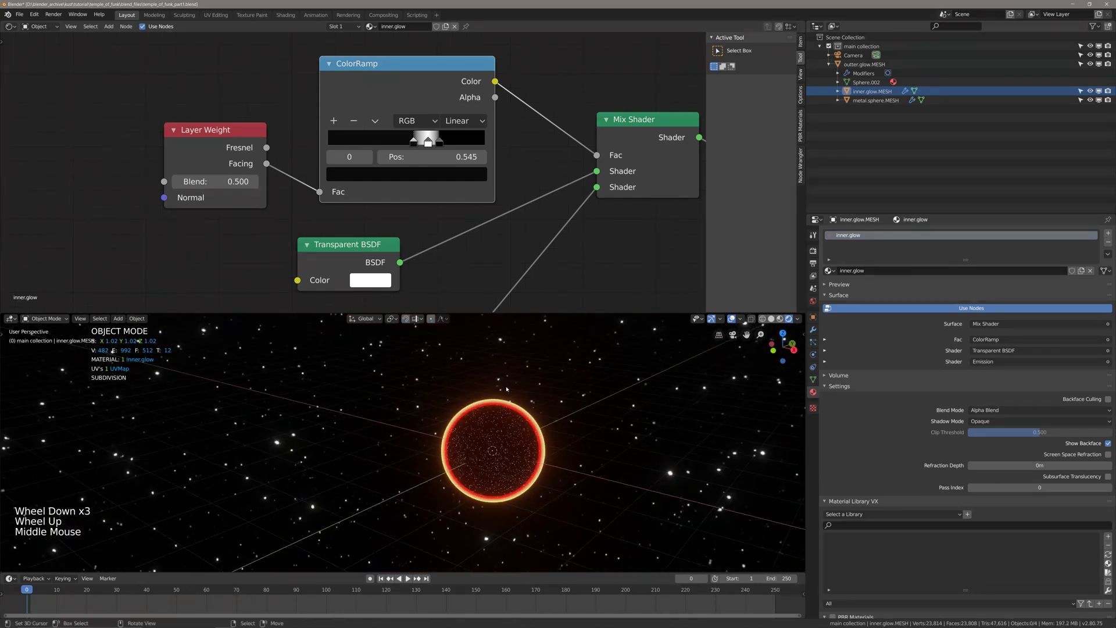
key(KP_0)
key(KP_0)
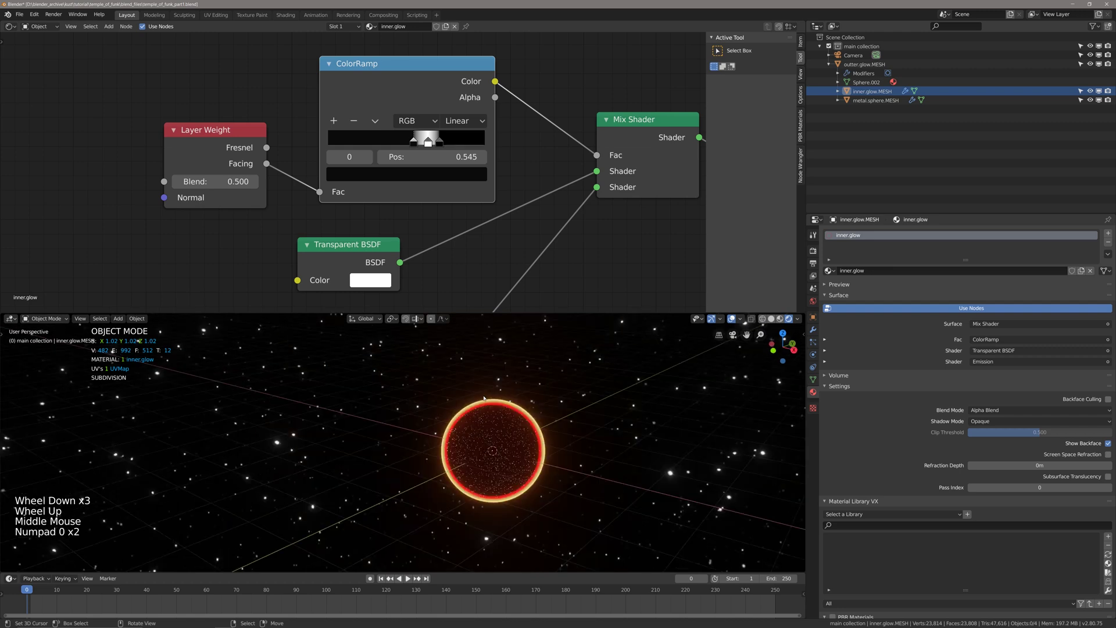
Select outter.glow.MESH and raise the nested spheres 3.58 m along the Z axis.
scroll(455, 421, down, 5)
mouse_move(456, 421)
middle_down()
mouse_move(450, 403)
mouse_move(455, 428)
middle_up()
right_click(450, 428)
shift+scroll(449, 429, up, 1)
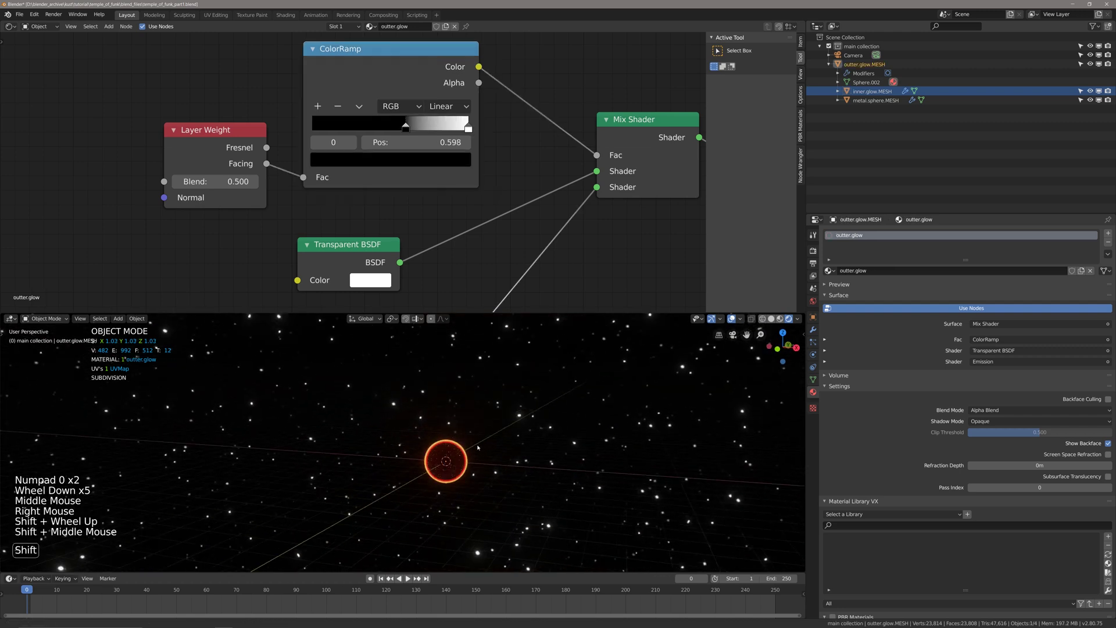
key(g)
key(z)
click(481, 362)
Switch the viewport to solid shading with the raised sphere and the world origin in view.
middle_drag(465, 384, 450, 434)
scroll(461, 416, up, 2)
scroll(450, 436, up, 2)
scroll(438, 435, down, 2)
scroll(438, 435, up, 1)
key(z)
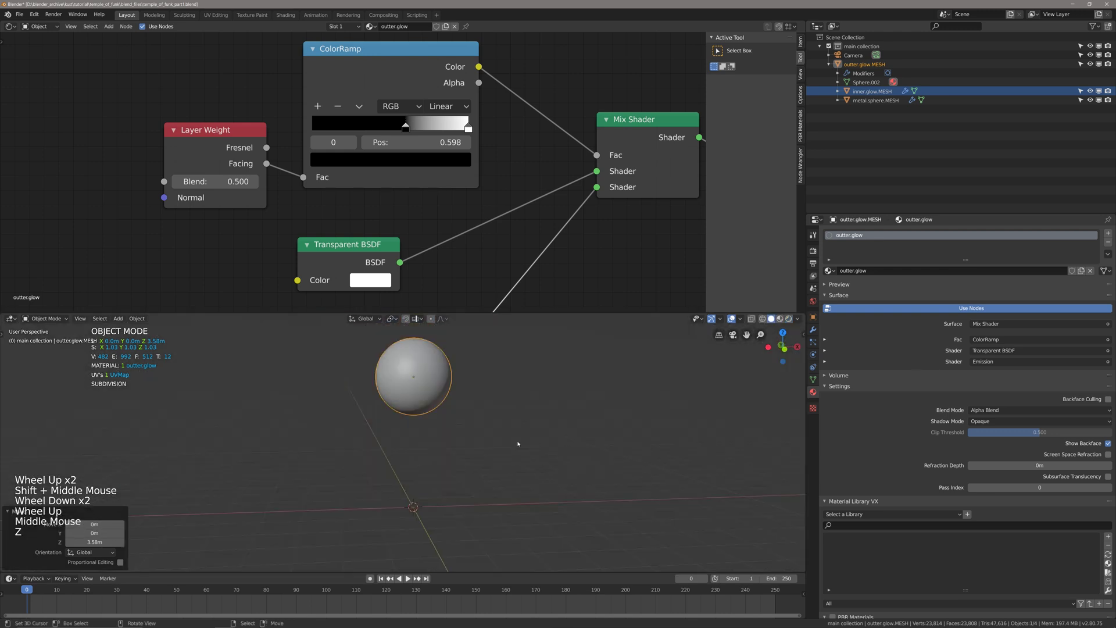
scroll(523, 444, down, 4)
Add a mesh plane at the origin below the sphere and scale it by 50.
key(alt+a)
key(shift+a)
mouse_move(450, 424)
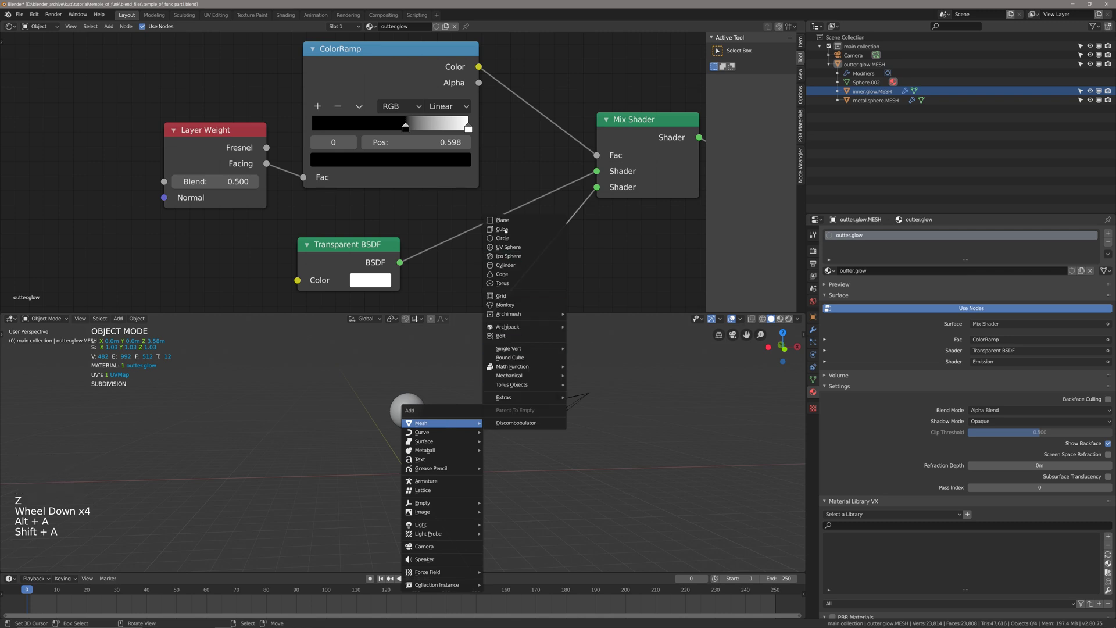
click(502, 220)
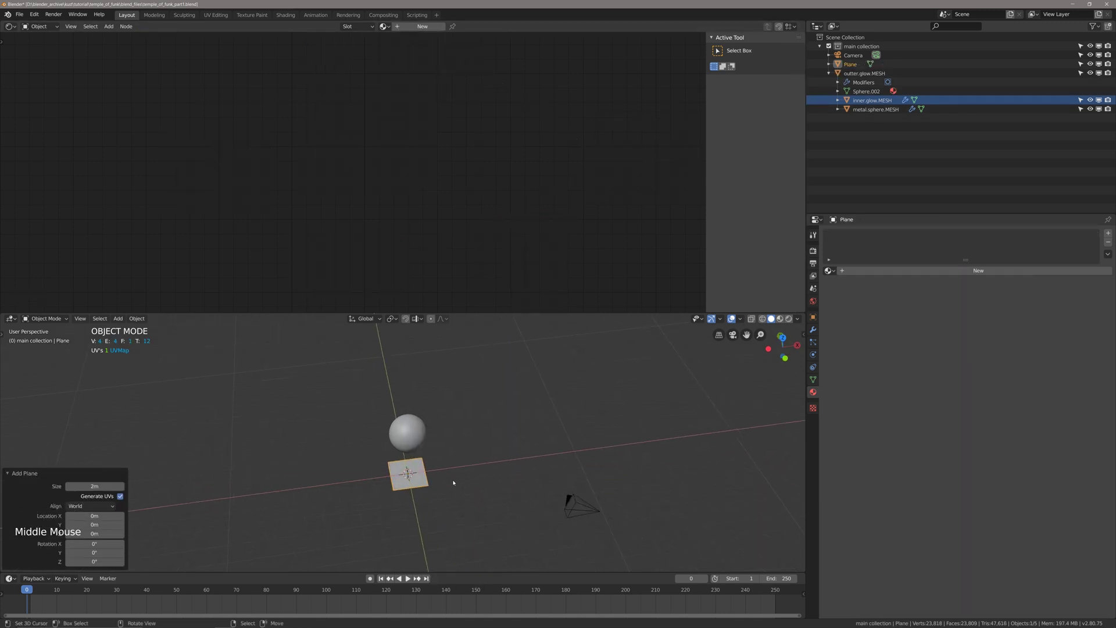
text(s50)
key(Return)
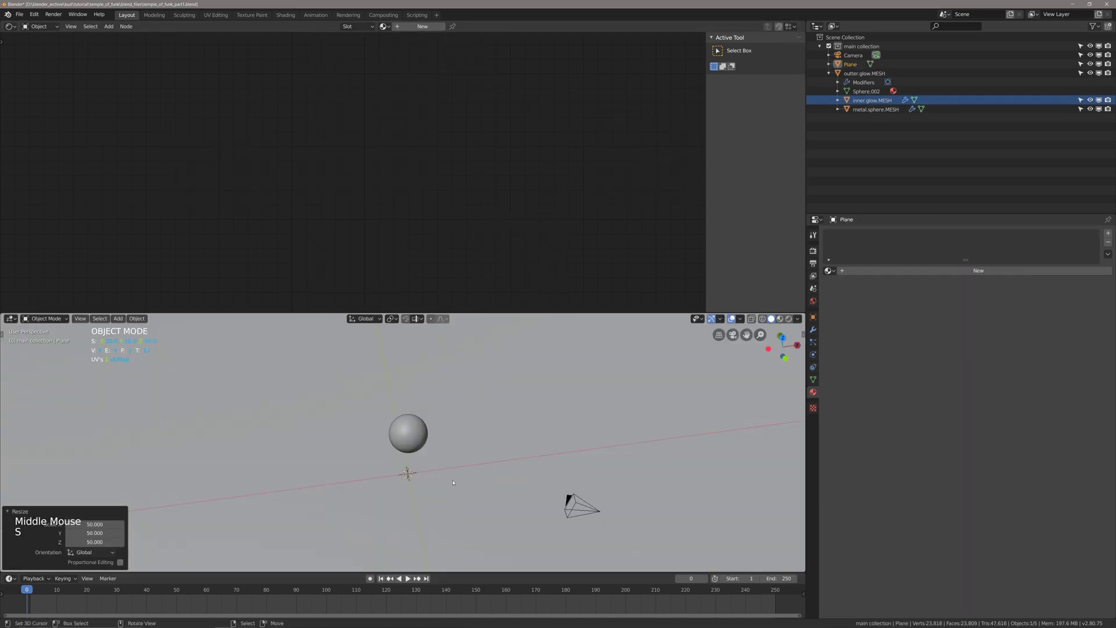
Apply the plane's scale and check its scale and dimensions in the transform properties.
scroll(385, 454, down, 10)
middle_drag(384, 454, 396, 442)
scroll(395, 442, up, 4)
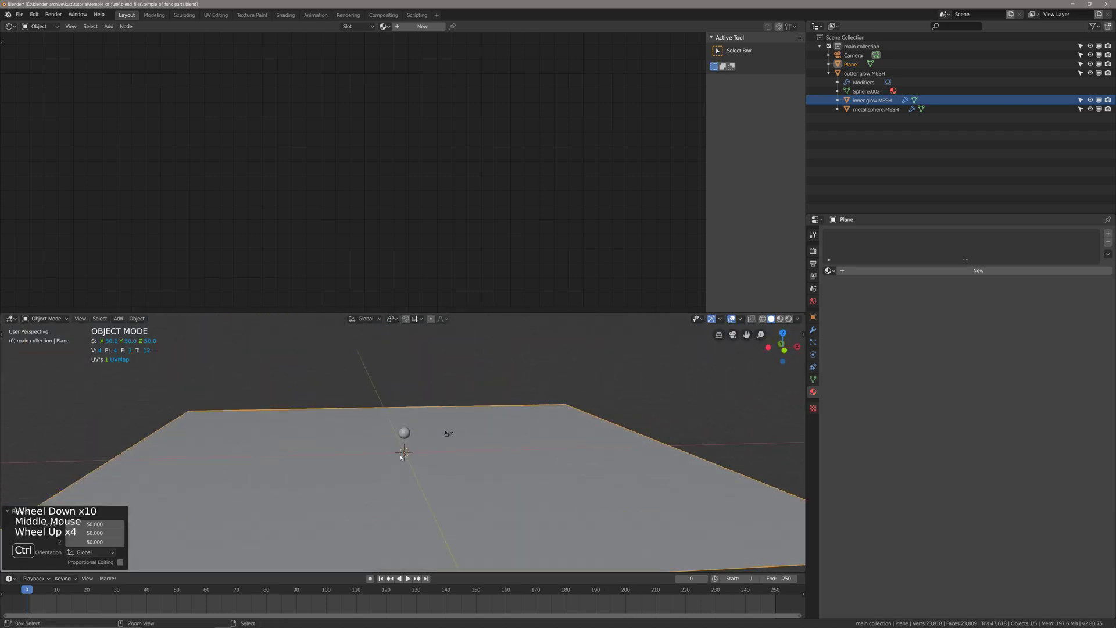
key(ctrl+a)
click(401, 455)
scroll(407, 448, up, 3)
scroll(410, 446, down, 3)
shift+middle_drag(407, 448, 416, 444)
key(n)
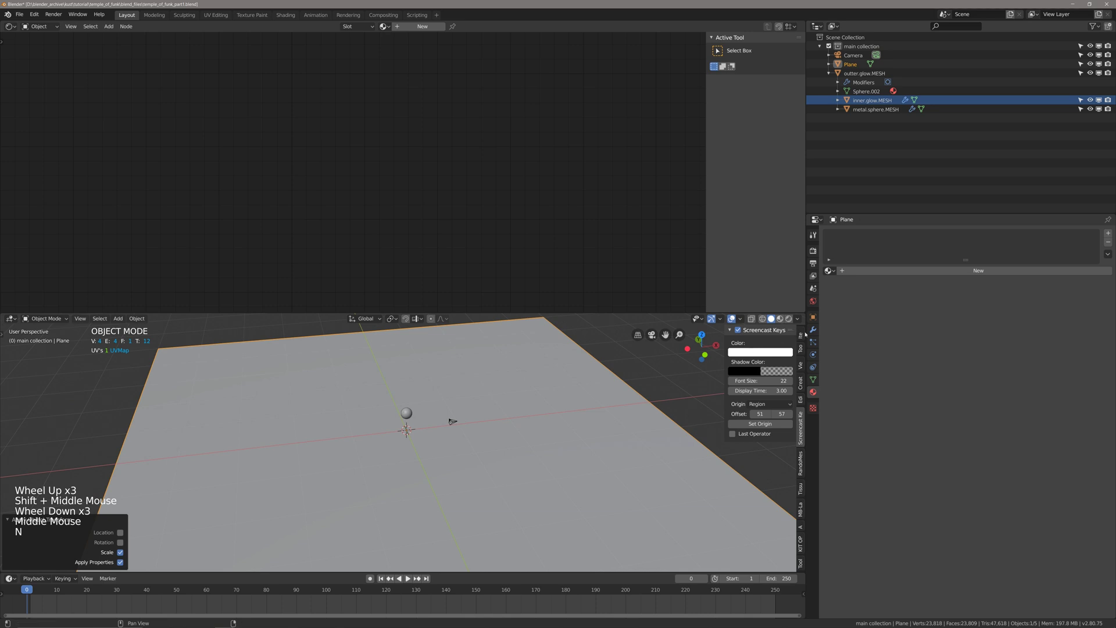
click(801, 336)
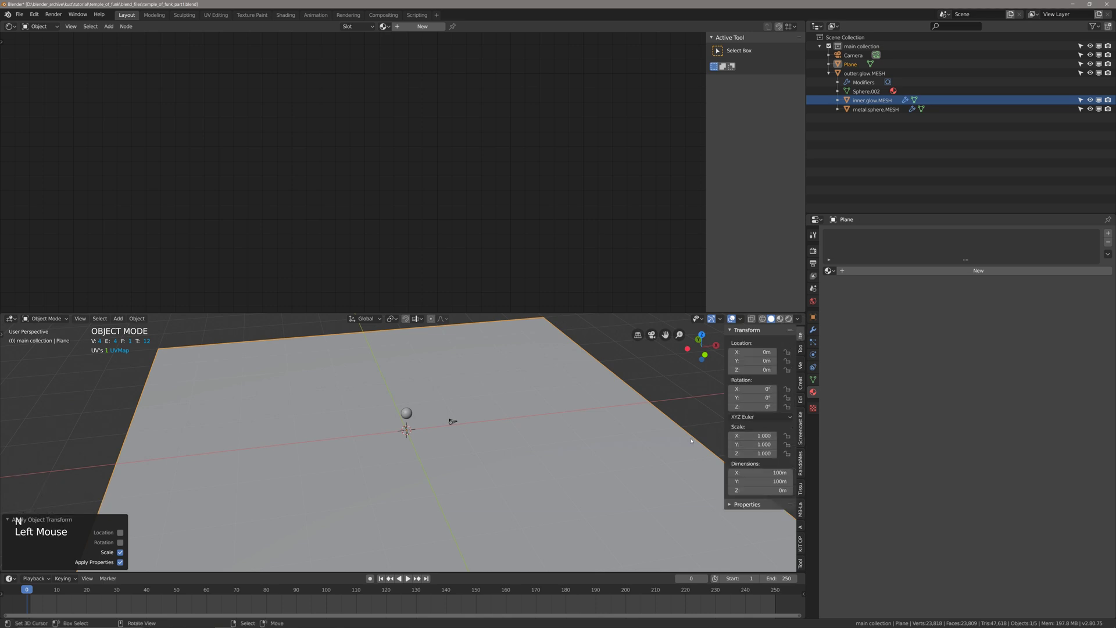
key(n)
Subdivide the whole plane in Edit Mode with 99 cuts.
scroll(533, 459, down, 3)
shift+middle_drag(534, 465, 533, 439)
scroll(534, 439, up, 1)
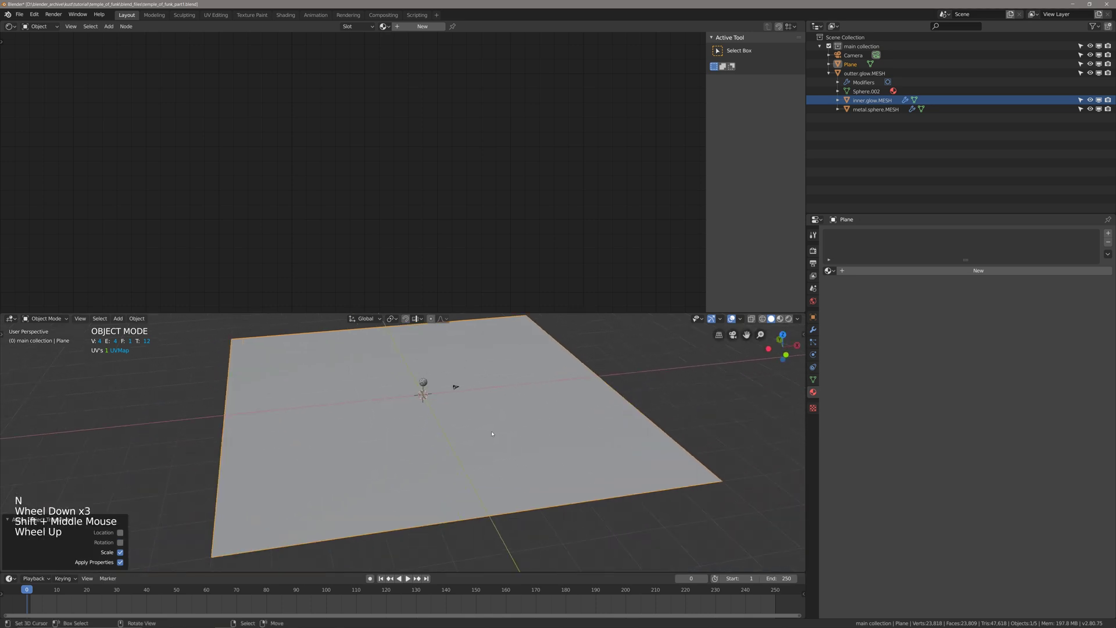
key(Tab)
key(w)
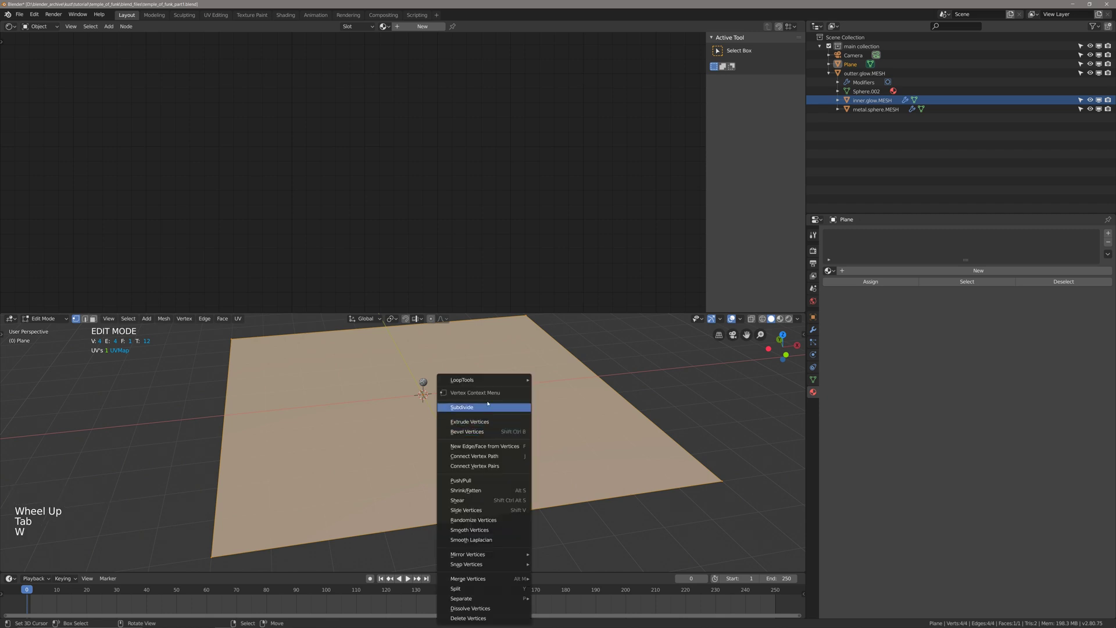
click(492, 406)
click(85, 503)
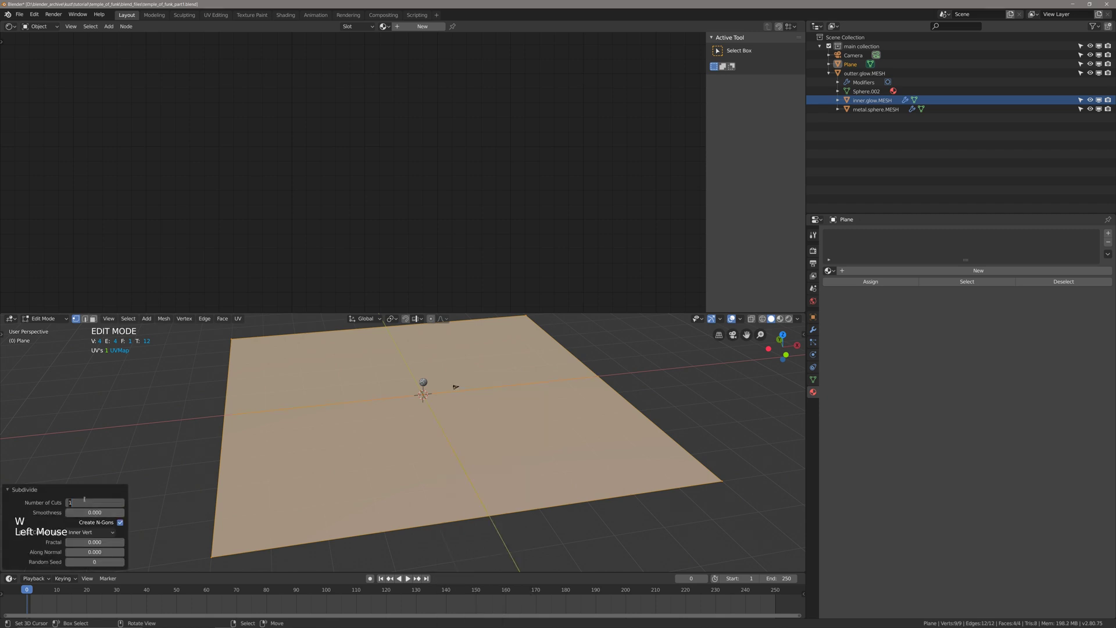
text(99)
key(Return)
Select the full row of faces between two corners along one plane edge to check its face count.
mouse_move(290, 500)
middle_down()
mouse_move(303, 483)
mouse_move(281, 512)
mouse_move(297, 509)
middle_up()
scroll(302, 482, down, 1)
key(3)
right_click(278, 500)
shift+scroll(305, 504, up, 1)
scroll(297, 509, up, 1)
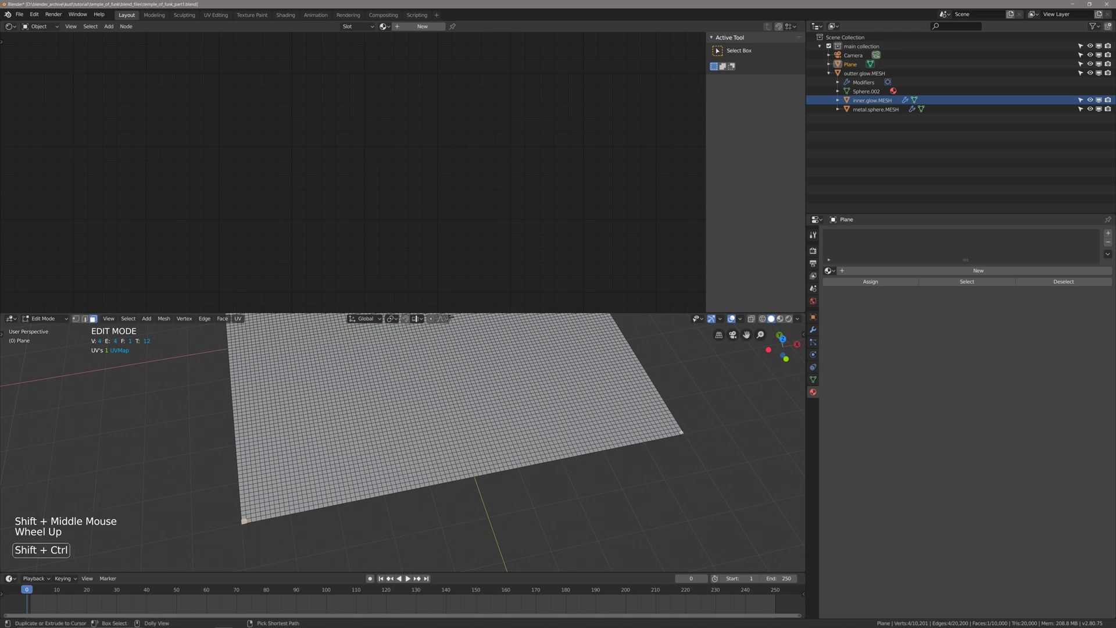
ctrl+shift+right_click(681, 434)
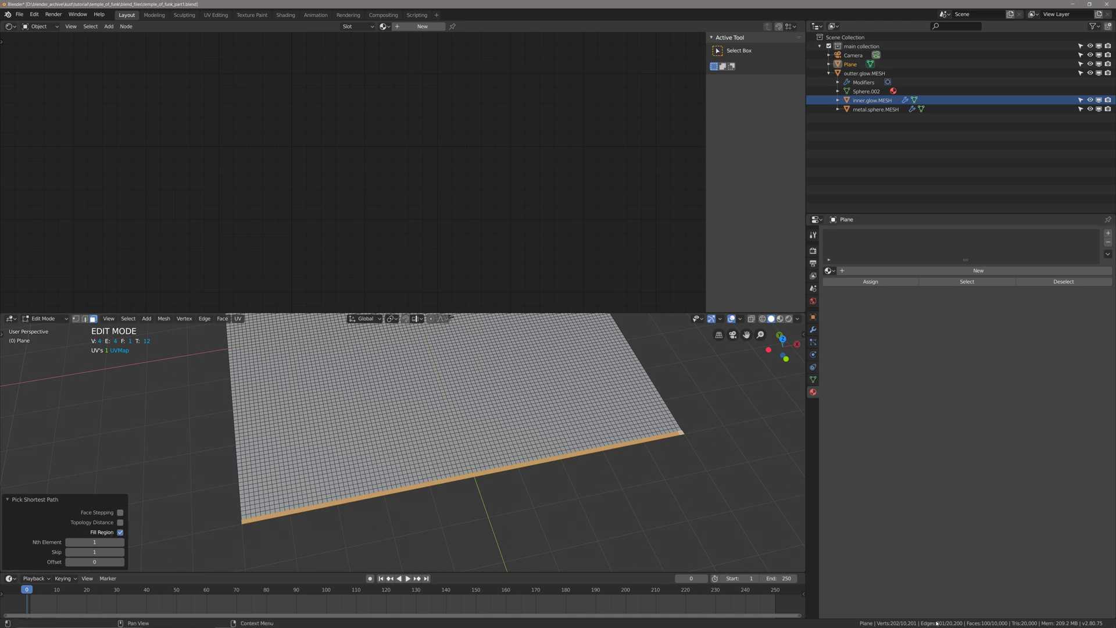
Clear the face selection, return to Object Mode and deselect the plane.
middle_drag(465, 407, 444, 386)
scroll(459, 367, up, 2)
key(alt+a)
key(Tab)
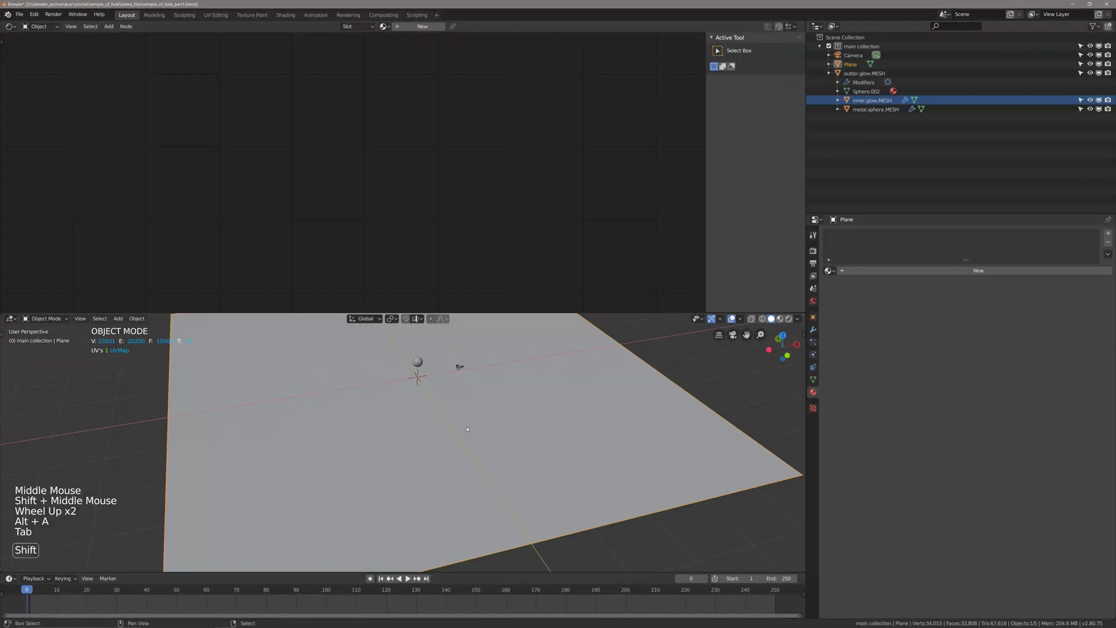
shift+middle_drag(469, 461, 487, 469)
key(alt+a)
scroll(487, 468, up, 2)
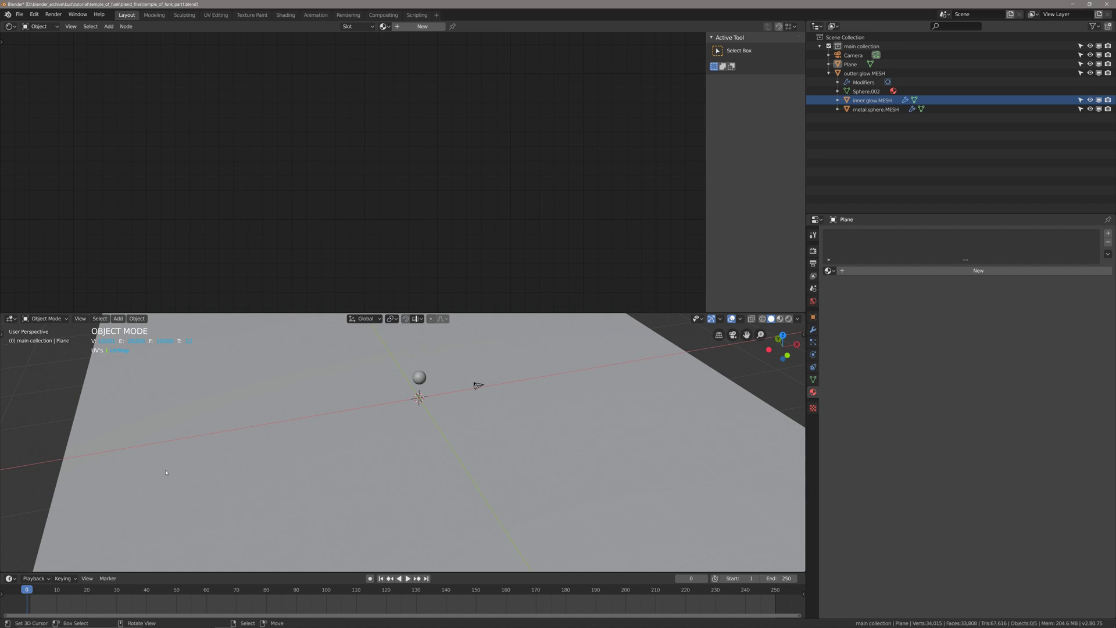
Examine the sphere's placement above the ground plane up close and from a lower angle.
shift+middle_drag(418, 374, 393, 403)
scroll(393, 403, up, 1)
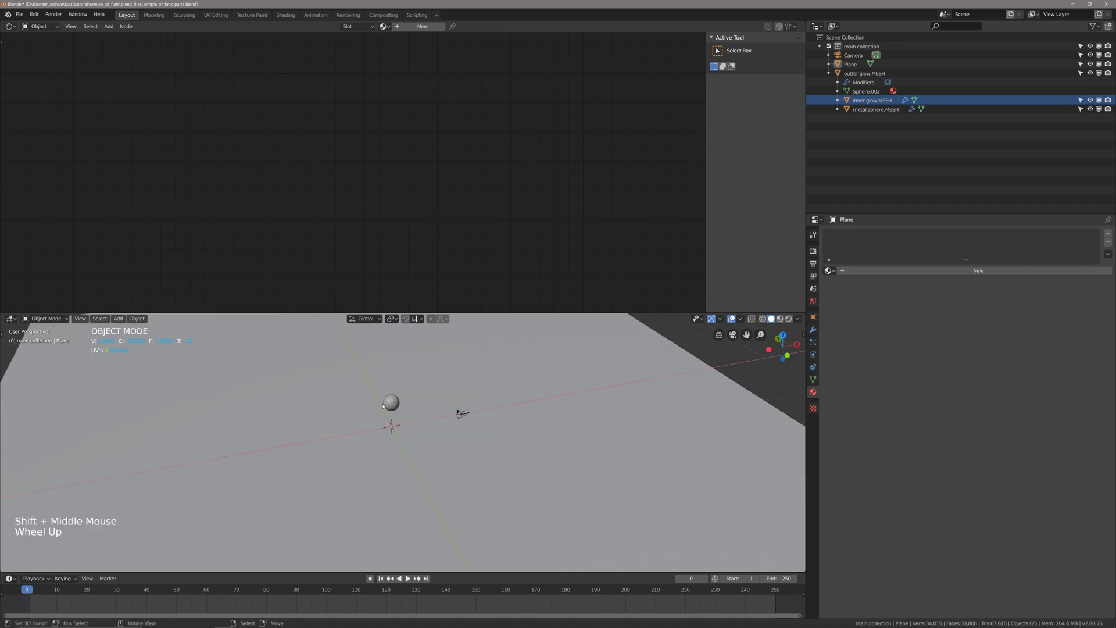
scroll(384, 406, up, 6)
scroll(399, 446, up, 3)
shift+middle_drag(381, 334, 412, 438)
scroll(407, 440, up, 1)
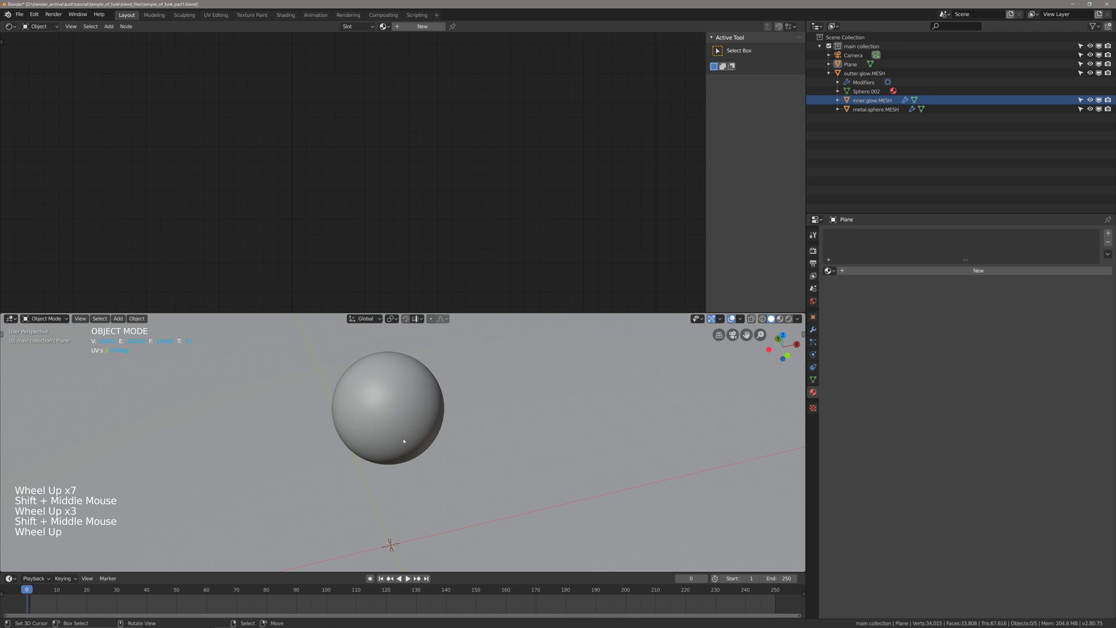
scroll(404, 441, down, 1)
middle_drag(404, 441, 532, 468)
shift+scroll(477, 459, up, 1)
Add a Wireframe modifier to the ground plane.
right_click(533, 469)
scroll(532, 468, down, 5)
click(813, 329)
click(965, 232)
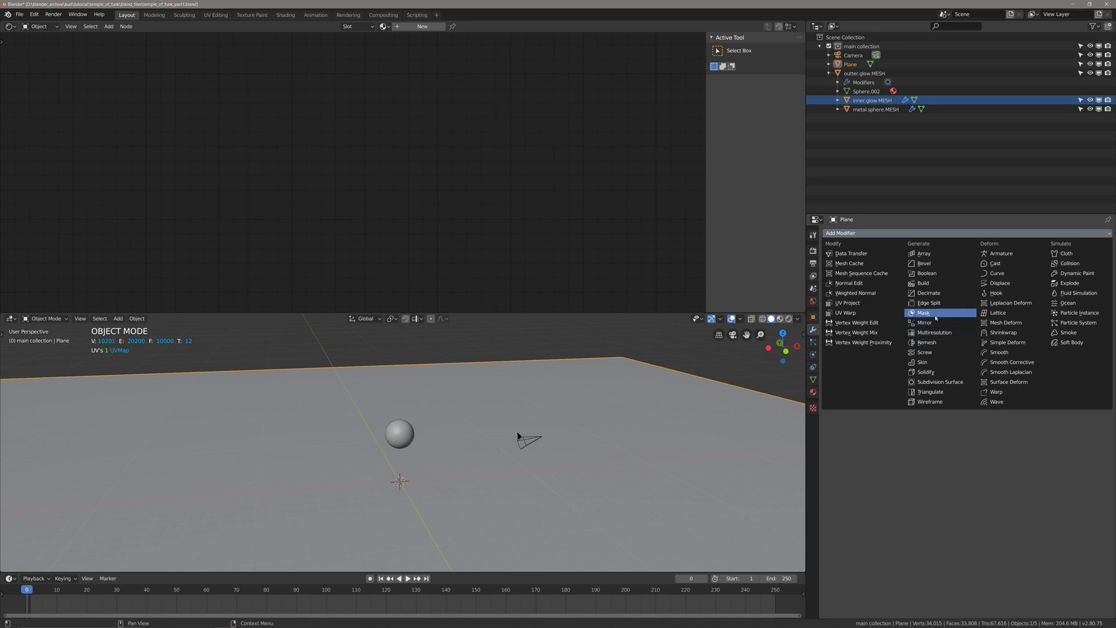
click(934, 404)
scroll(511, 494, up, 1)
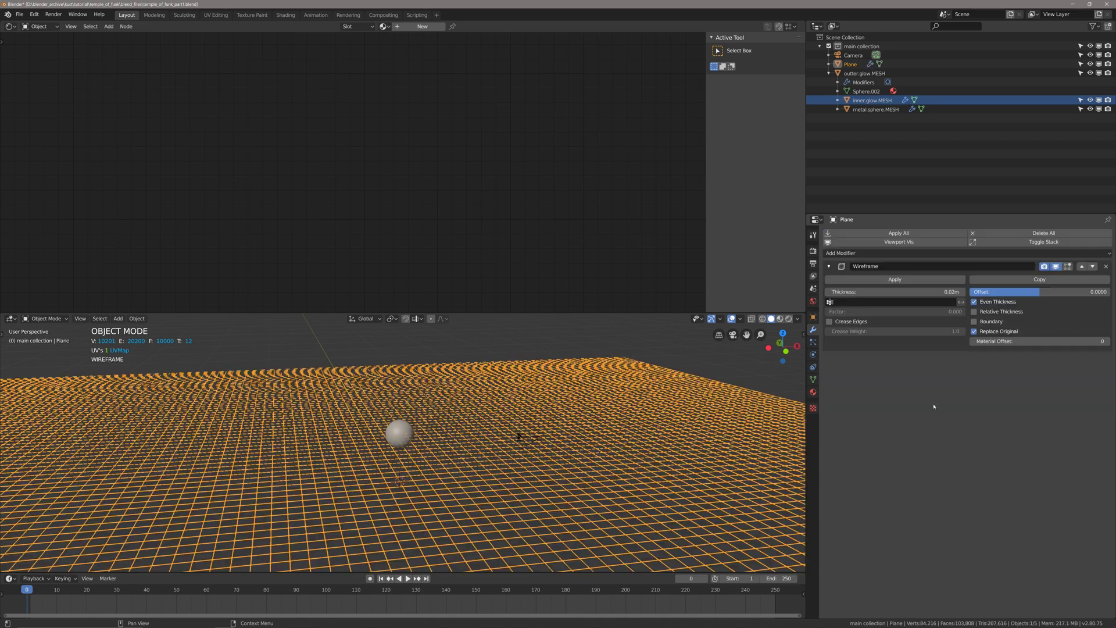
Set the Wireframe modifier's thickness to 0.09 m.
middle_drag(511, 494, 512, 524)
shift+middle_drag(512, 523, 437, 519)
scroll(481, 494, up, 3)
shift+scroll(482, 506, up, 1)
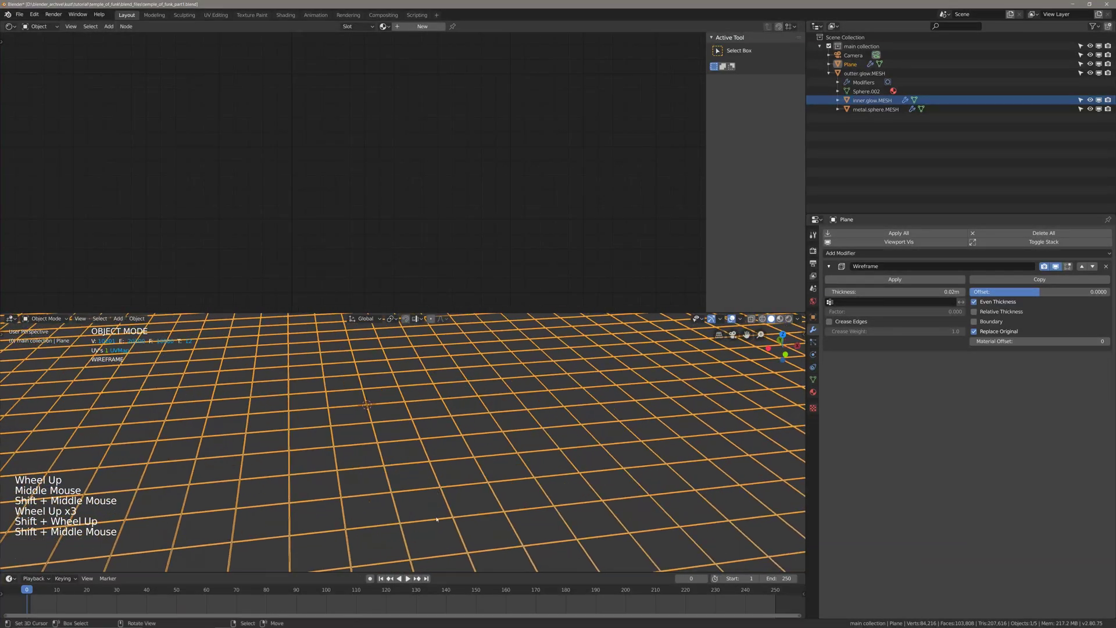
shift+drag(895, 292, 947, 292)
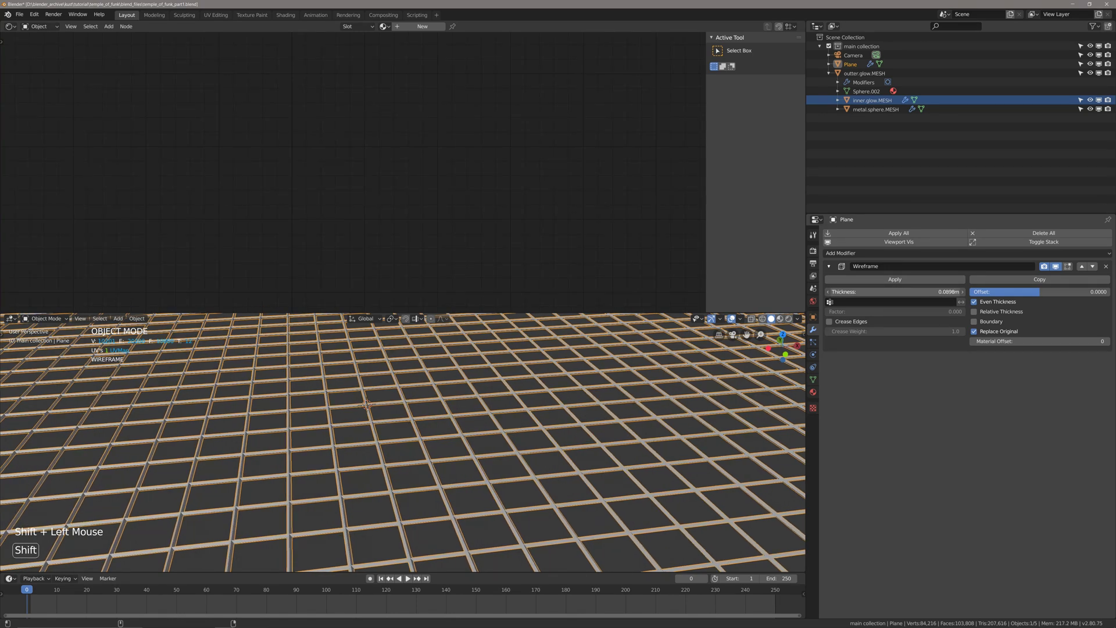
click(867, 292)
text(.09)
key(Return)
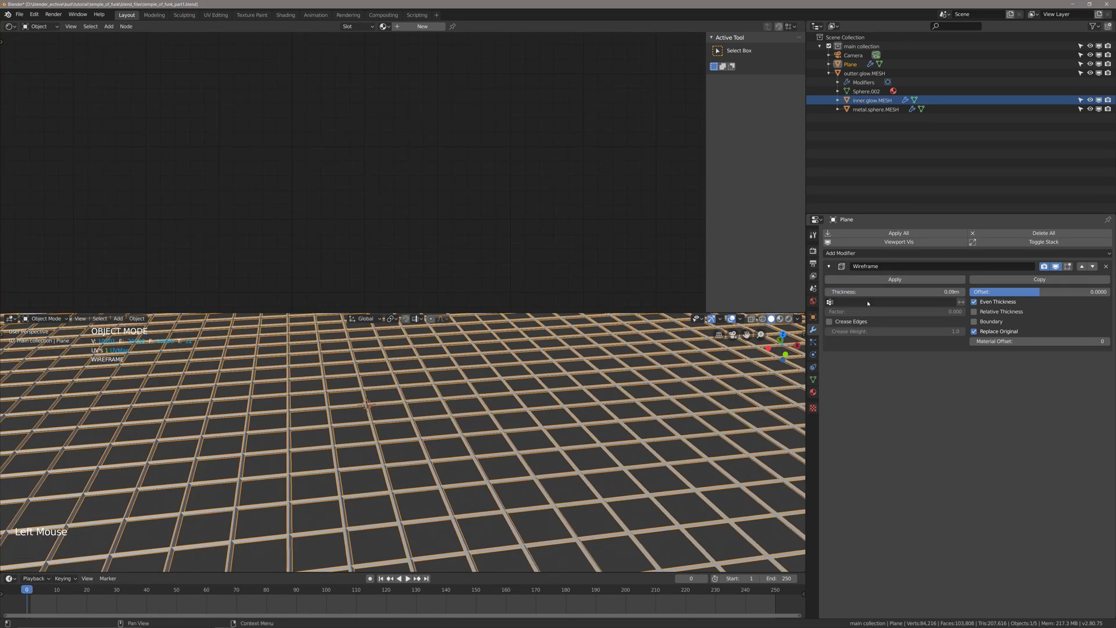
Create a new material on the wireframe plane and name it ground.emission.
scroll(294, 528, down, 5)
key(alt+a)
shift+middle_drag(397, 398, 410, 431)
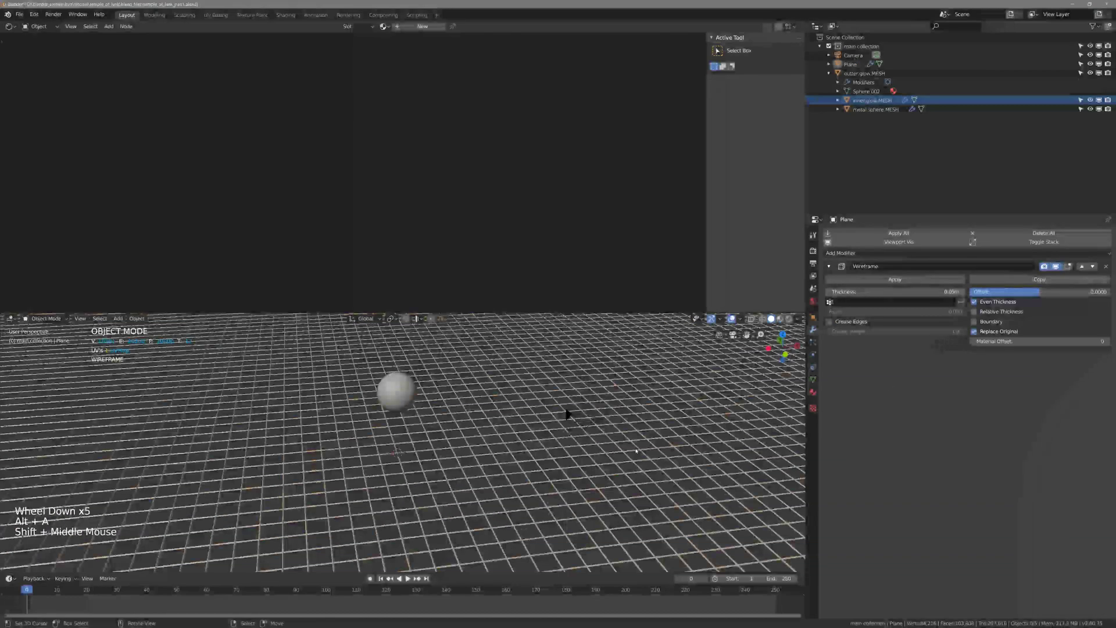
right_click(410, 431)
click(812, 391)
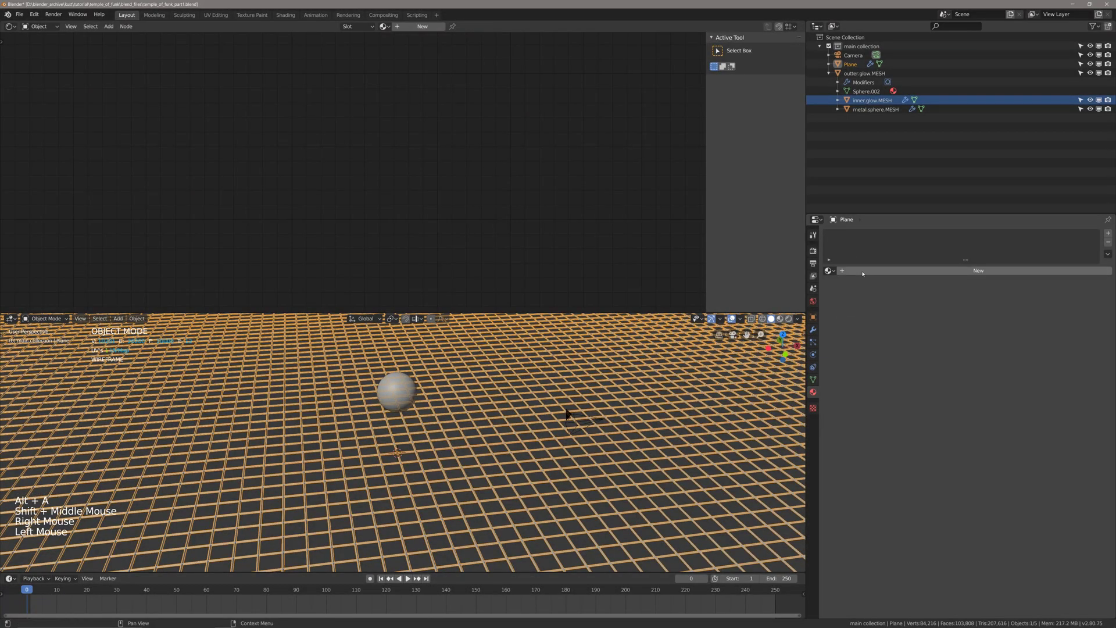
click(858, 270)
double_click(874, 269)
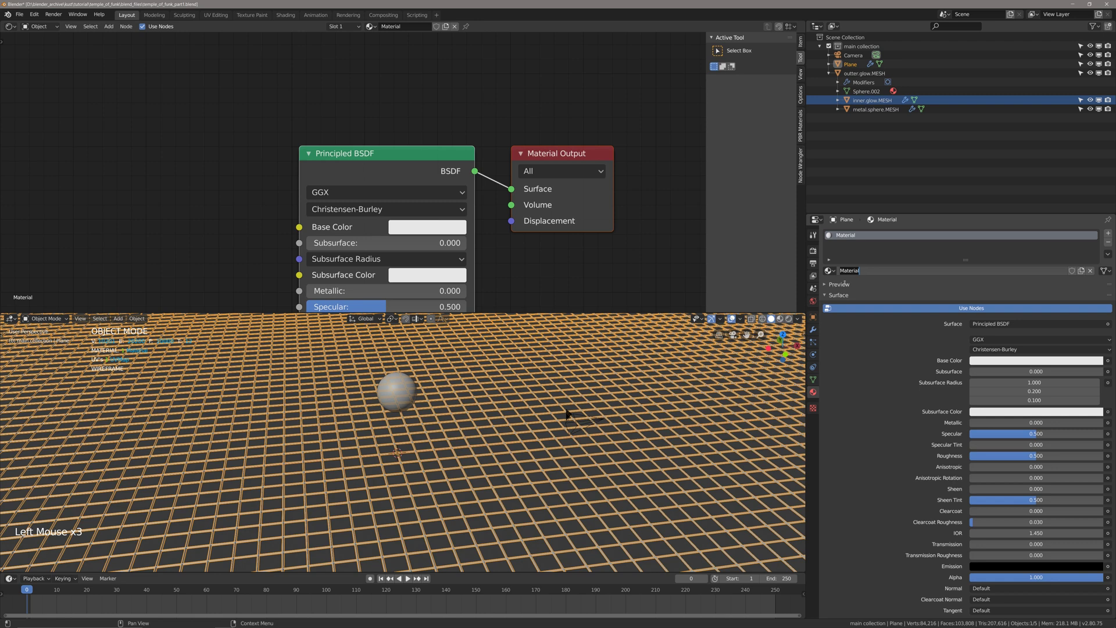
text(ground.emiss)
key(Return)
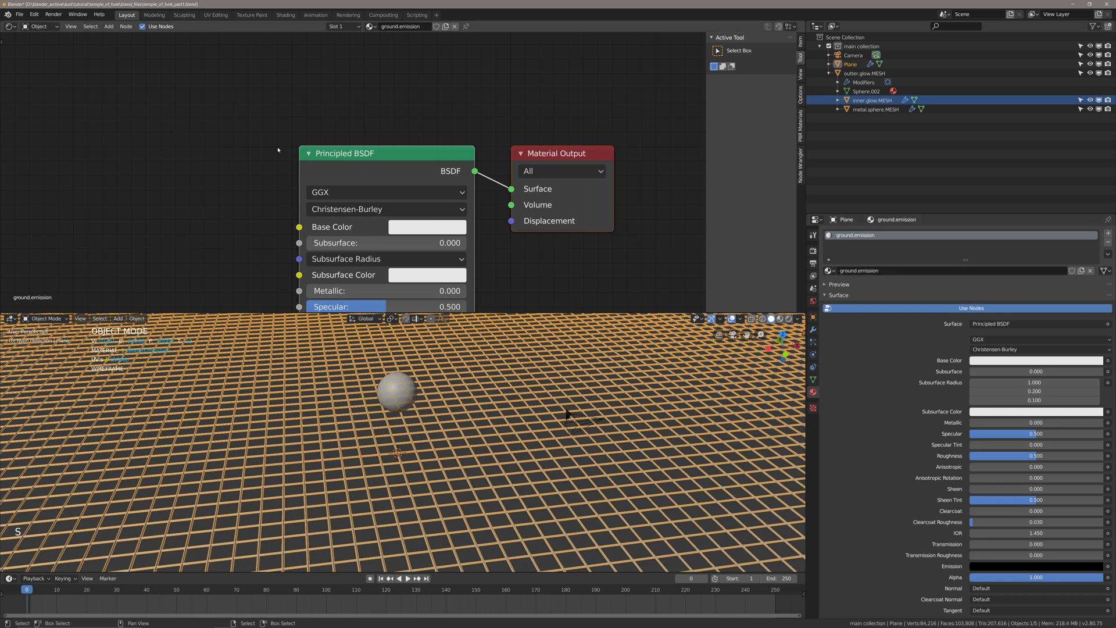
Delete the Principled BSDF node from the ground.emission material.
right_click(254, 155)
scroll(324, 161, down, 8)
key(x)
key(ctrl+z)
key(alt+a)
right_click(364, 167)
key(x)
Add an Emission node and connect it to the Surface input of the Material Output.
key(shift+a)
text(s)
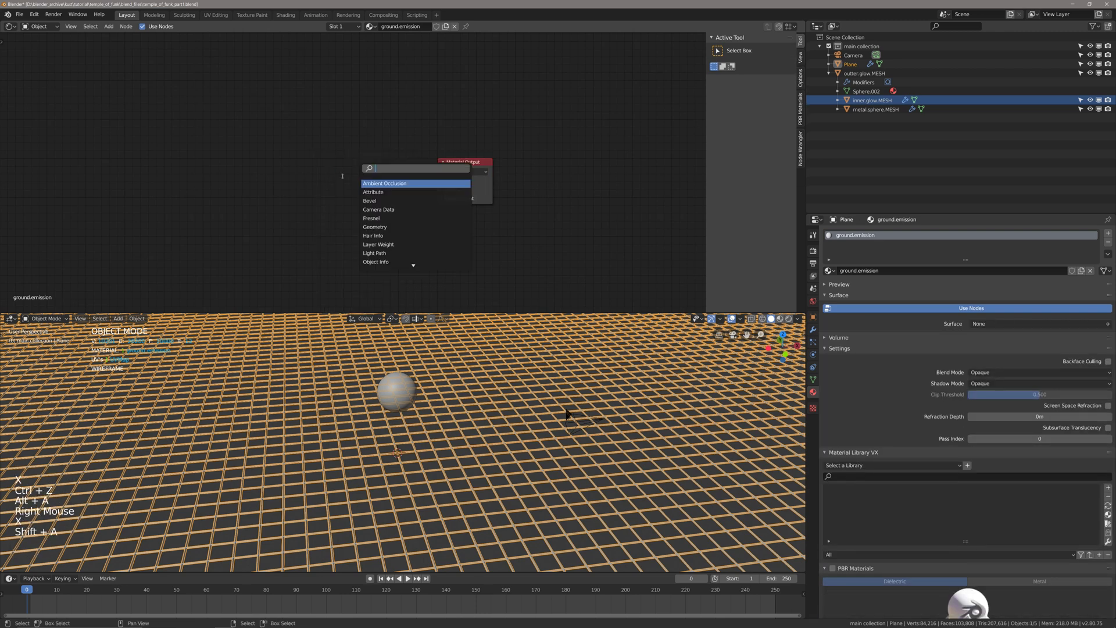
text(emi)
key(Return)
click(332, 182)
alt+right_drag(367, 195, 450, 181)
key(alt+a)
right_click(359, 190)
key(g)
click(355, 181)
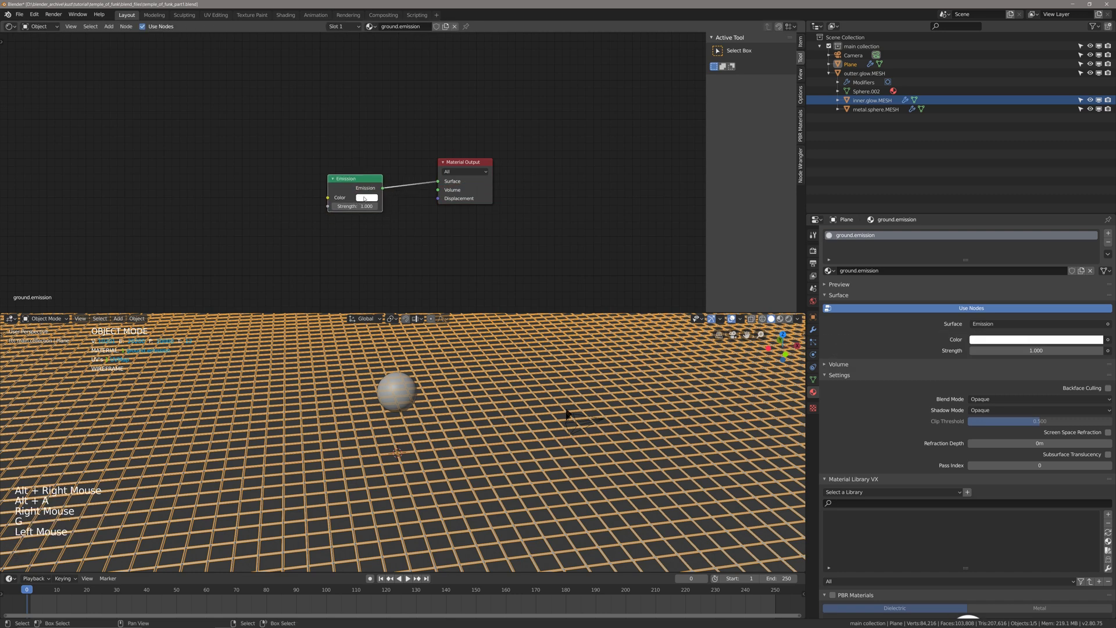
Set the Emission node's color to a light blue.
click(367, 197)
click(393, 101)
drag(394, 101, 400, 103)
Set the emission strength to 20 and preview the grid in rendered shading.
click(349, 202)
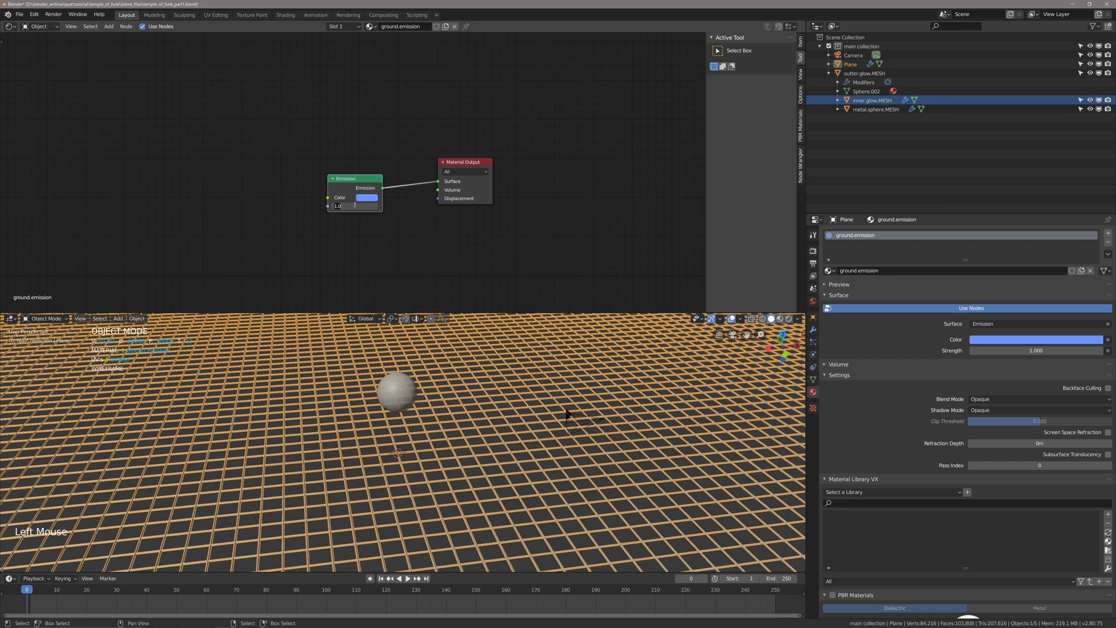
key(Return)
mouse_move(409, 425)
middle_down()
mouse_move(410, 380)
mouse_move(415, 409)
middle_up()
key(alt+a)
scroll(411, 409, up, 1)
key(z)
Reduce the emission strength to 10, 5 and finally 3, and shift the color to cyan-blue with hue 0.551 and saturation 0.614.
click(361, 207)
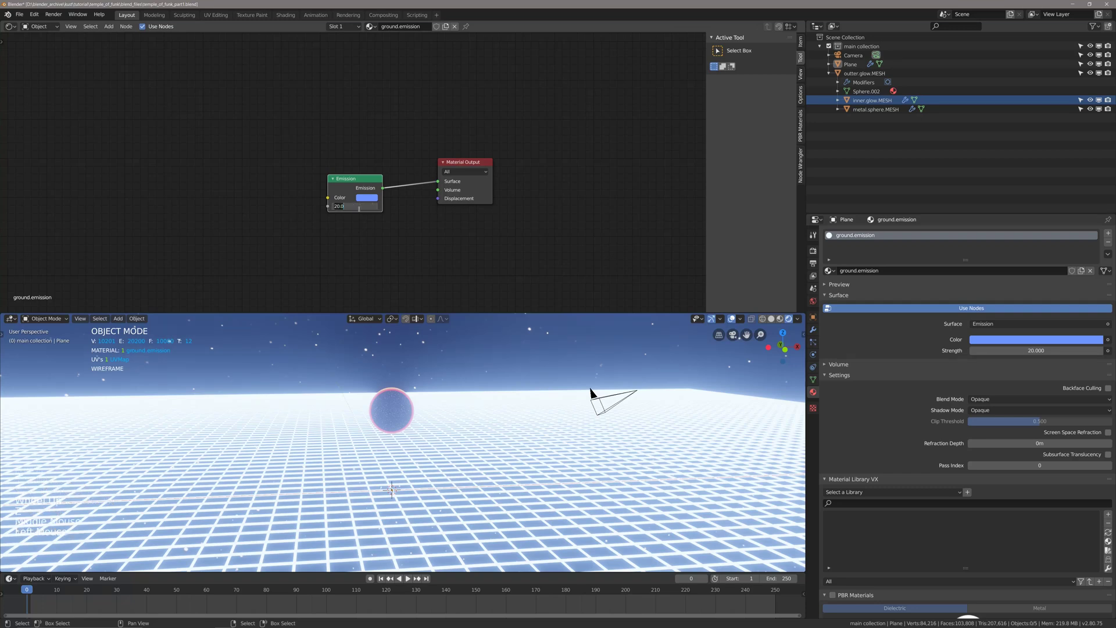
text(10)
key(Return)
click(360, 207)
text(5)
key(Return)
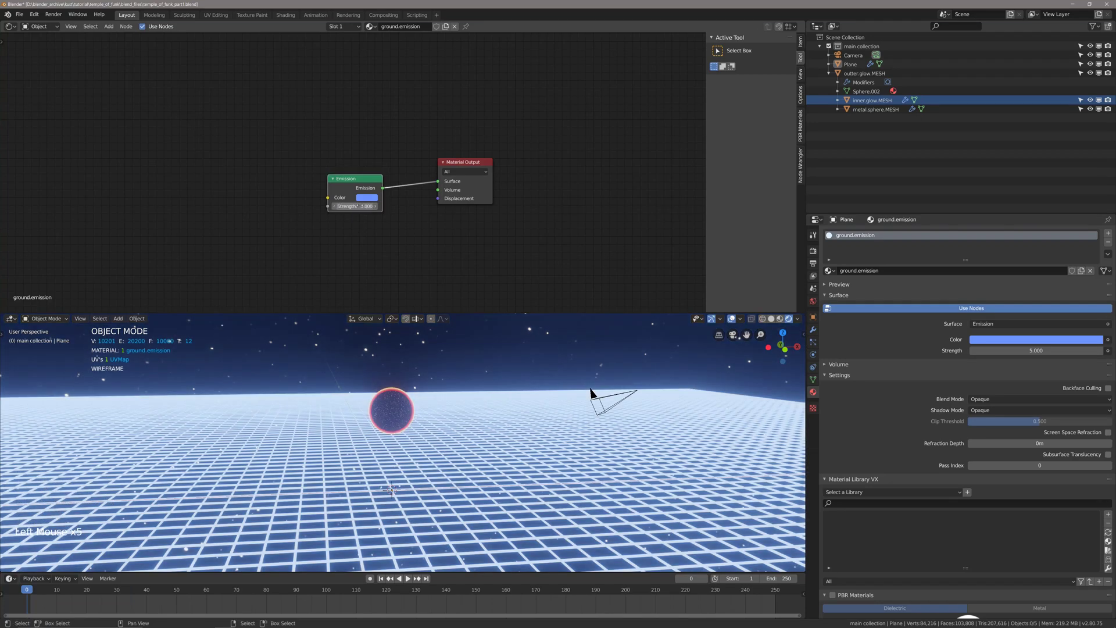
text(3)
key(Return)
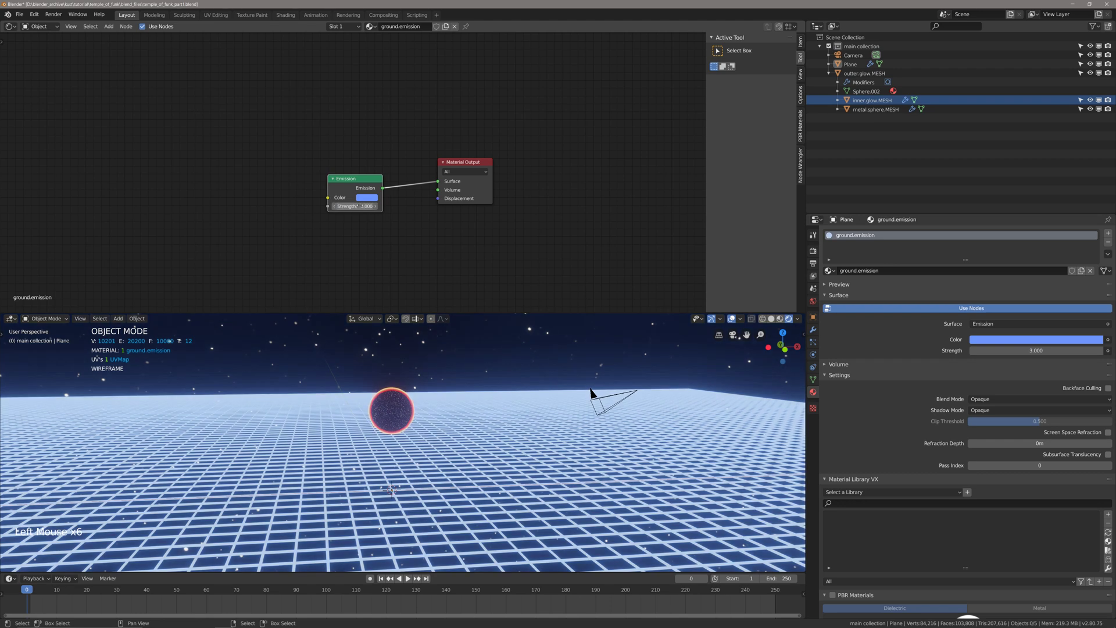
click(371, 197)
drag(396, 111, 394, 97)
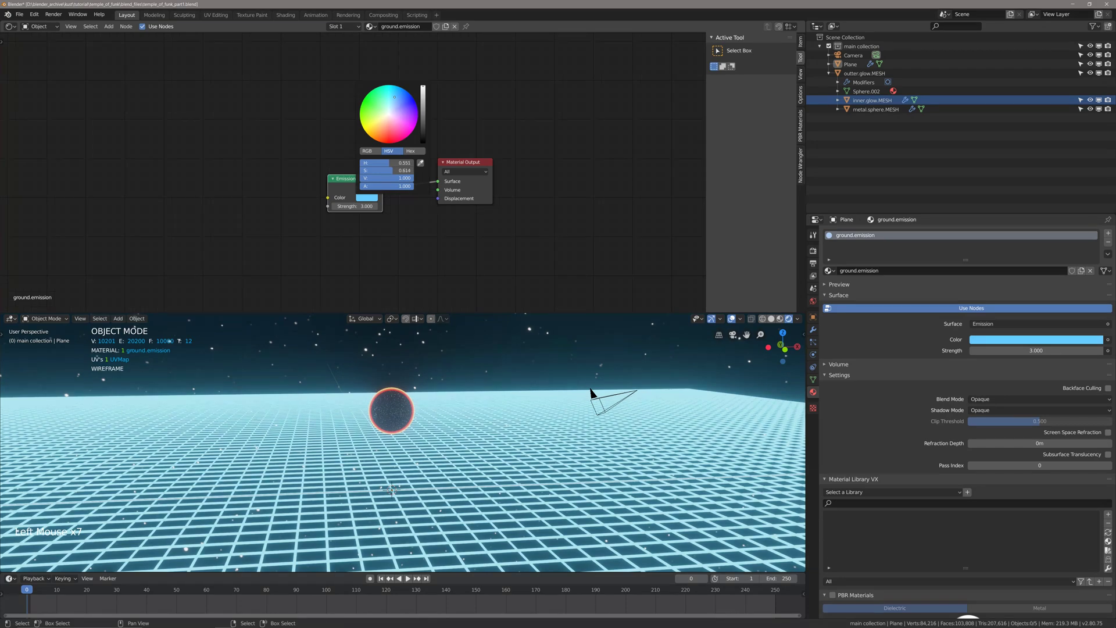
Select the camera and clear its location to the world origin.
middle_drag(561, 387, 465, 437)
key(alt+a)
right_click(499, 418)
scroll(478, 407, down, 3)
scroll(471, 424, up, 1)
key(n)
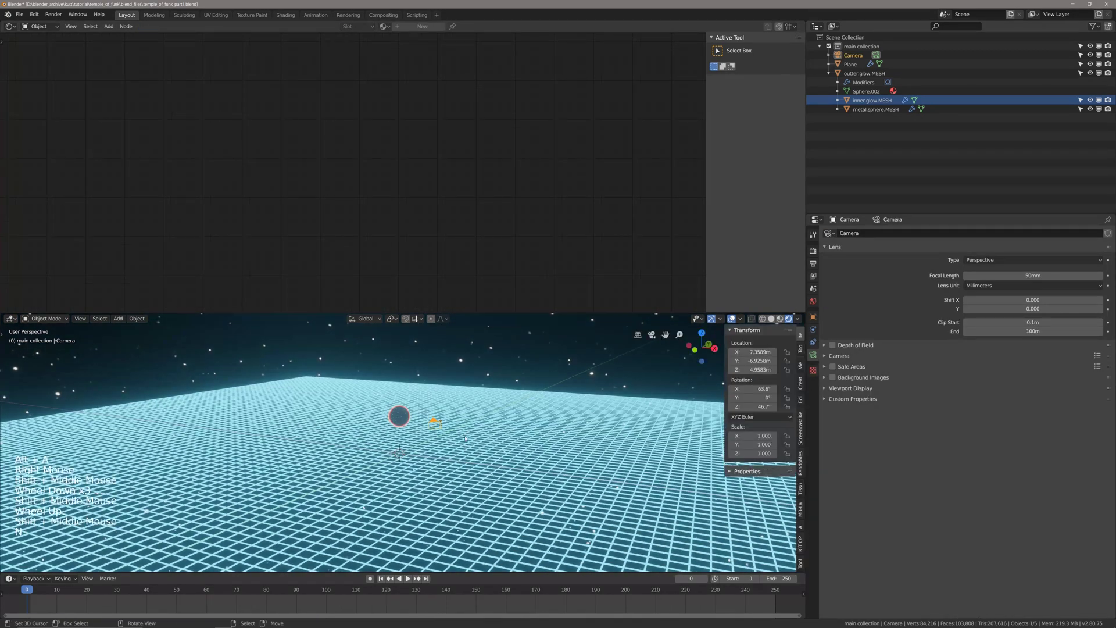
key(n)
key(alt+g)
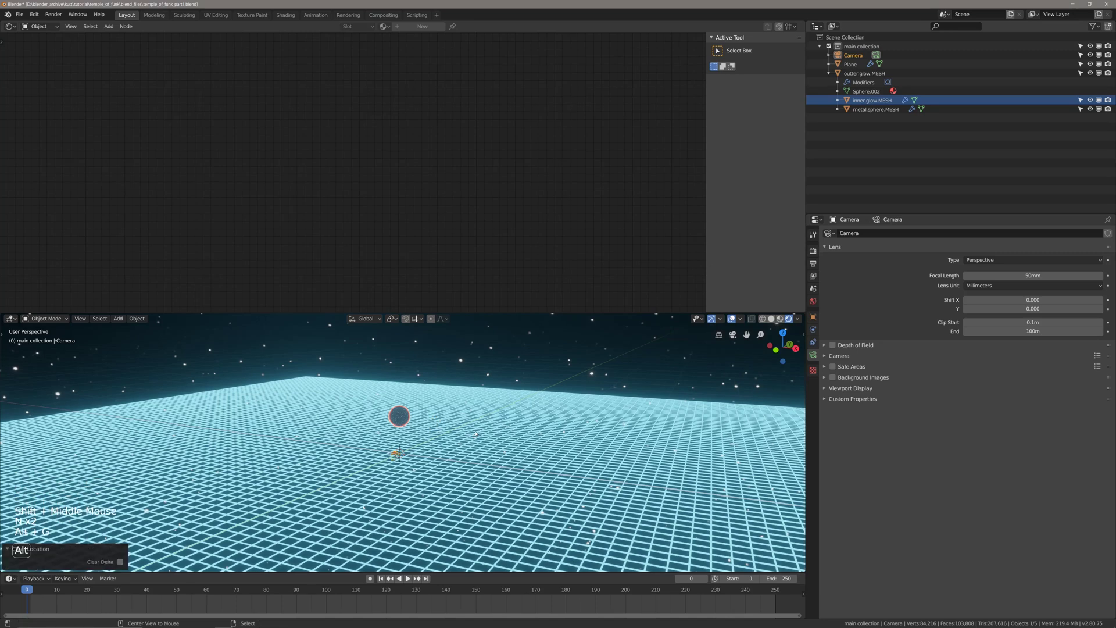
Switch the viewport to solid shading and set the camera's rotation to X 90°, Y 0° and Z 0°.
scroll(476, 433, up, 4)
key(z)
shift+scroll(523, 492, up, 1)
shift+middle_drag(523, 492, 483, 488)
scroll(478, 488, down, 1)
key(n)
click(747, 398)
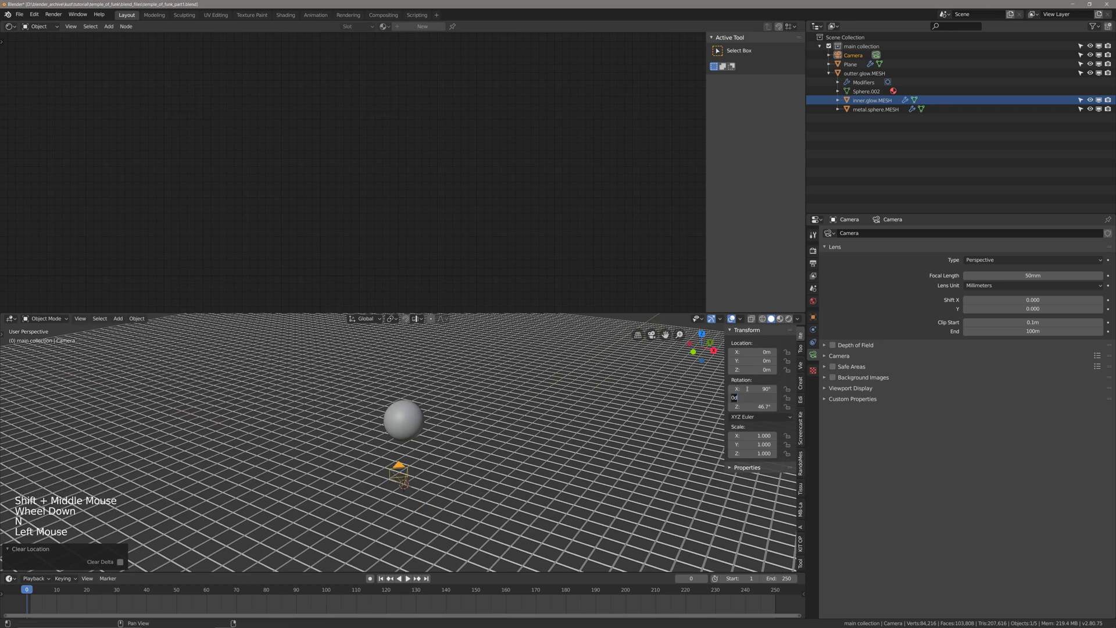
key(Tab)
text(0)
key(Return)
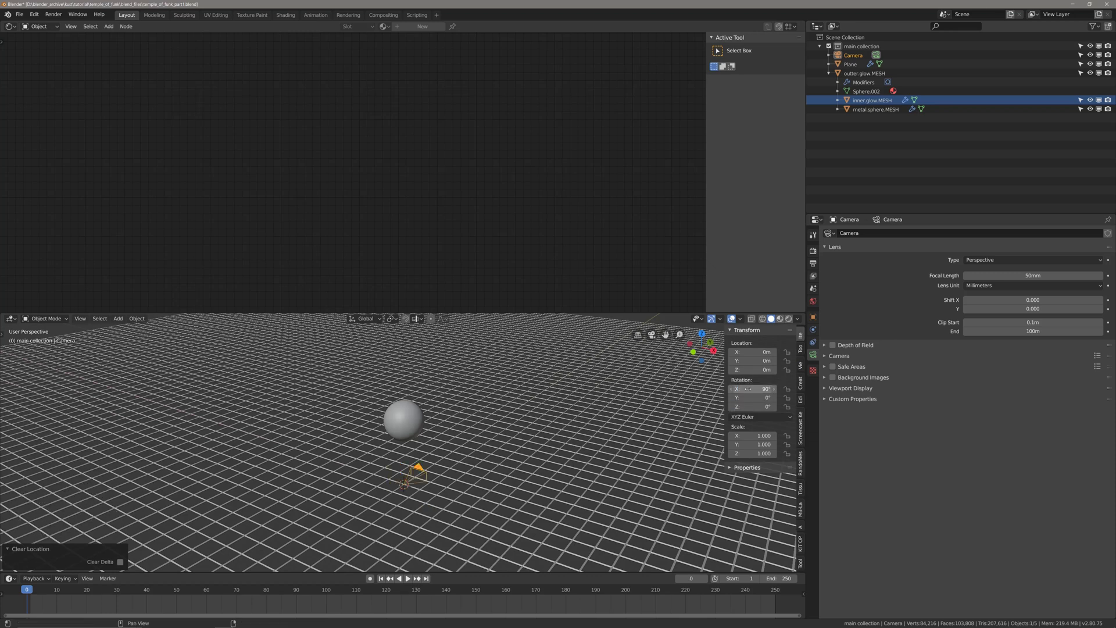
Move the camera back along Y to about -9.86 m and raise it along Z to about 5.1 m.
scroll(448, 480, down, 2)
middle_drag(347, 473, 443, 471)
key(g)
key(y)
click(535, 531)
key(g)
key(z)
click(538, 465)
Split the 3D viewport into two side by side and show the camera view in the new one.
drag(804, 316, 476, 407)
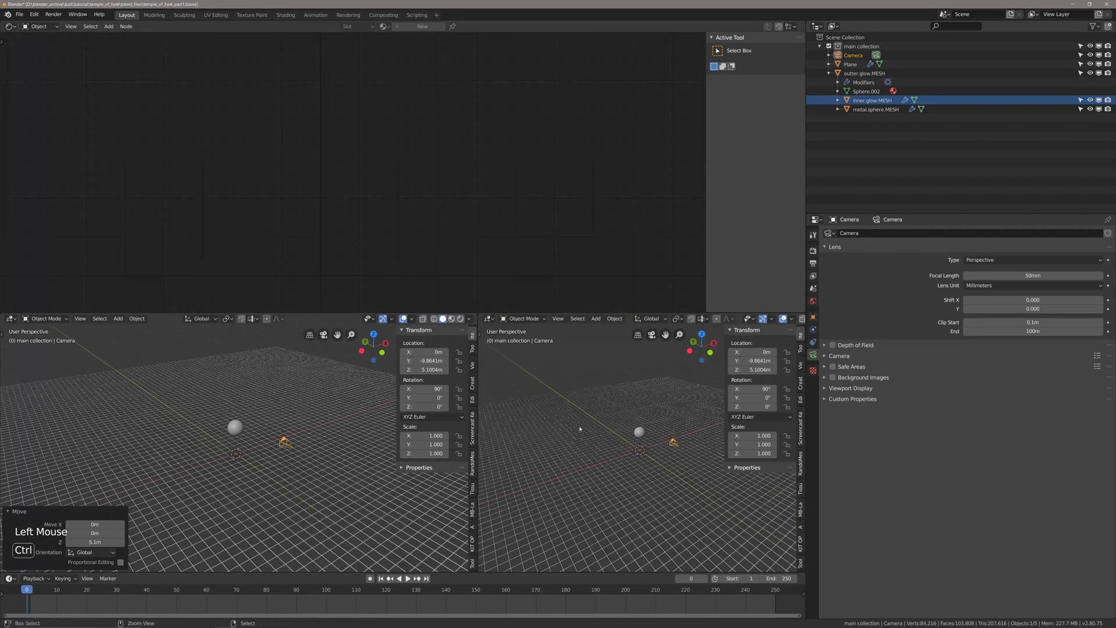
key(ctrl+KP_0)
key(n)
shift+middle_drag(580, 429, 616, 395)
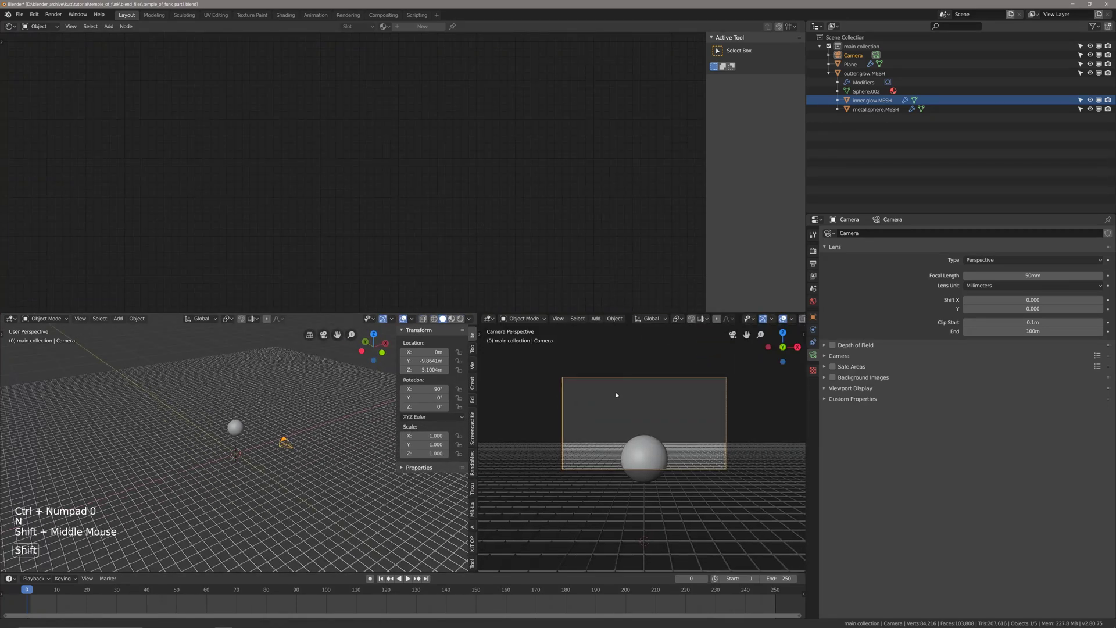
Lower the camera by about 1.63 m along Z so the sphere sits inside the frame.
key(g)
key(z)
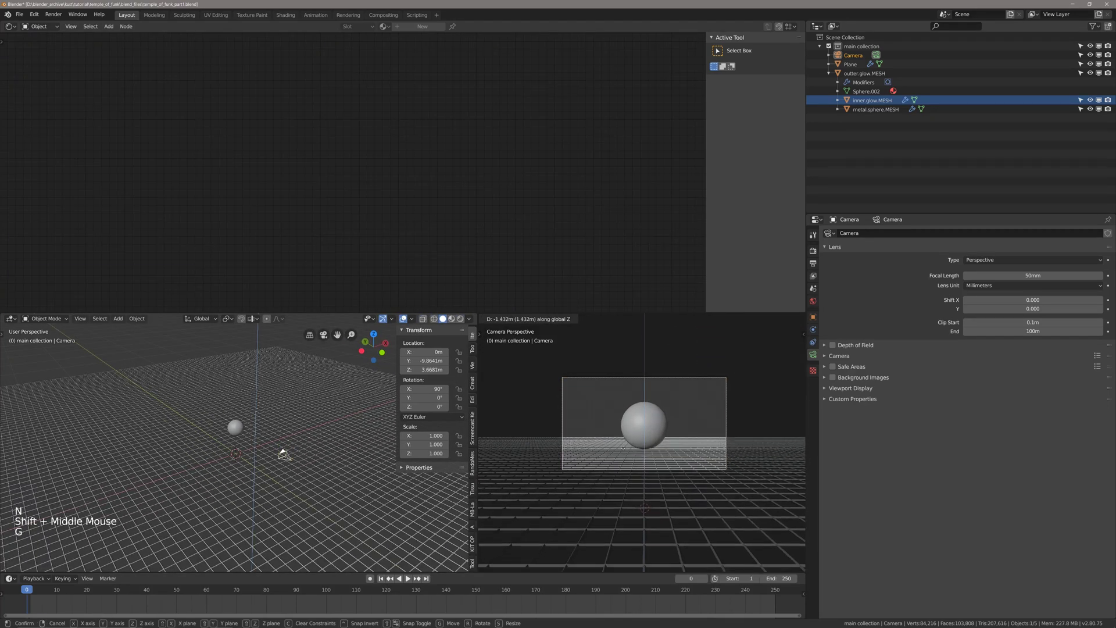
click(623, 453)
shift+middle_drag(261, 442, 233, 443)
scroll(233, 443, up, 1)
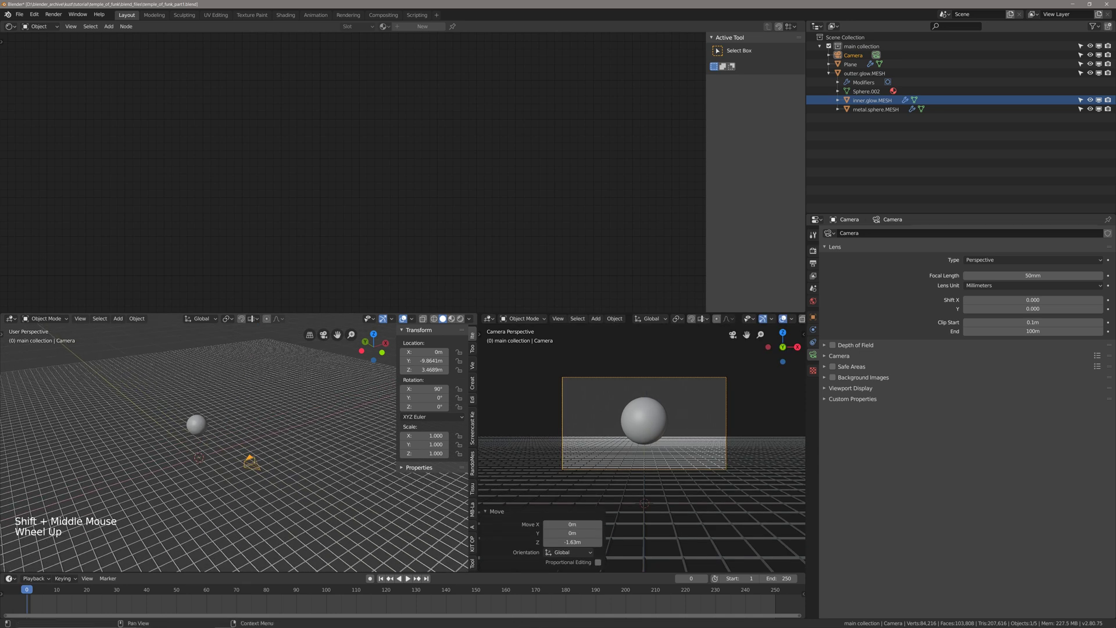
Set the render output's Y resolution to 1920 px for a square format.
click(814, 264)
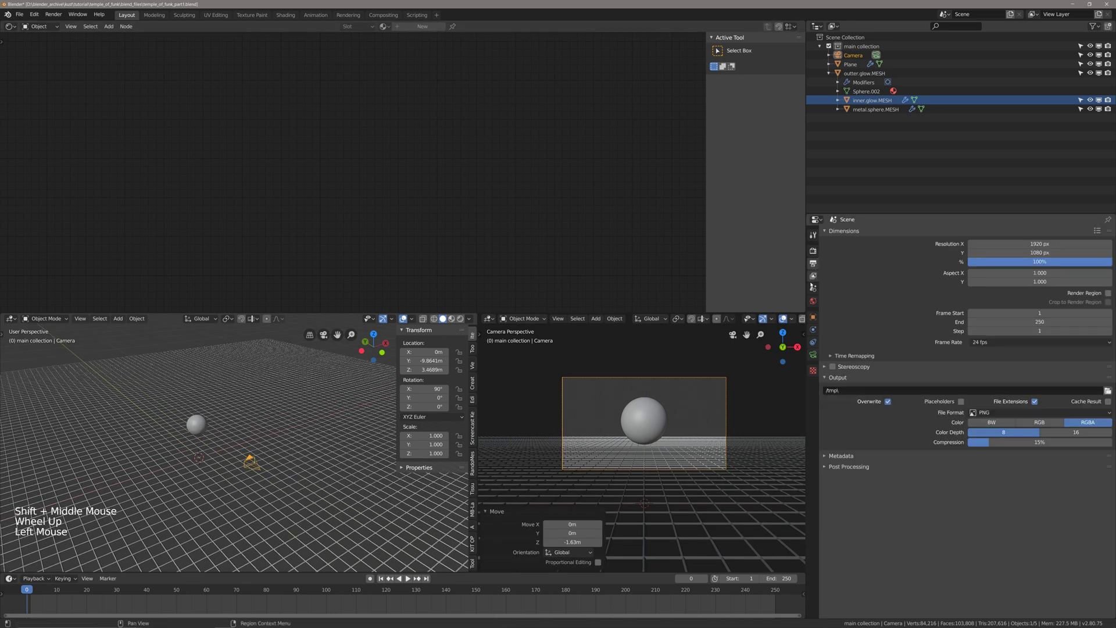
click(814, 276)
click(813, 263)
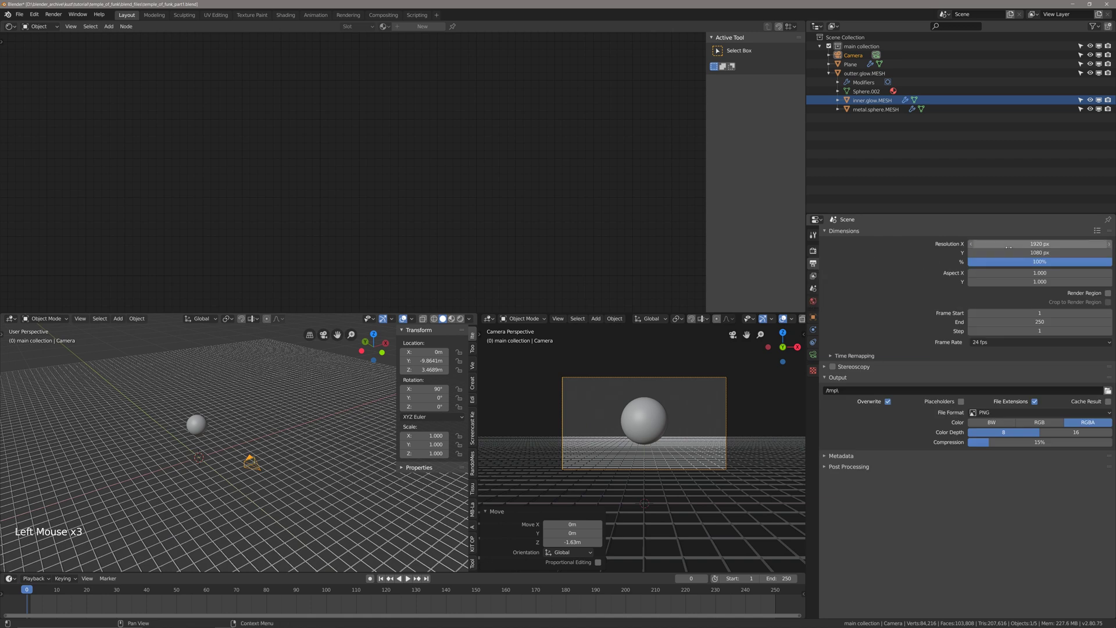
click(1026, 254)
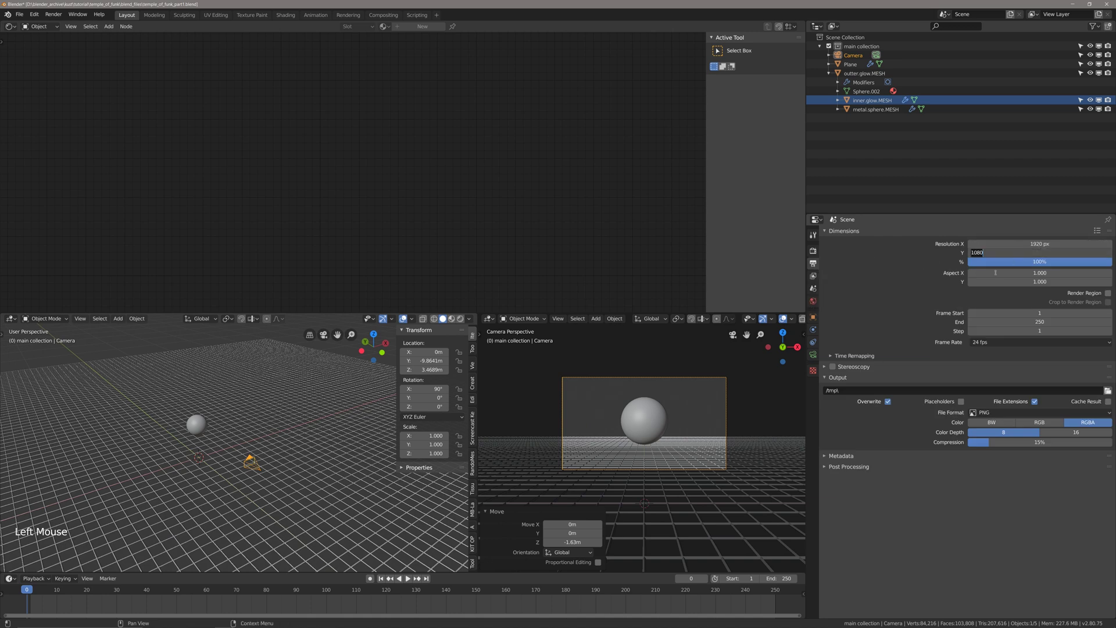
key(Return)
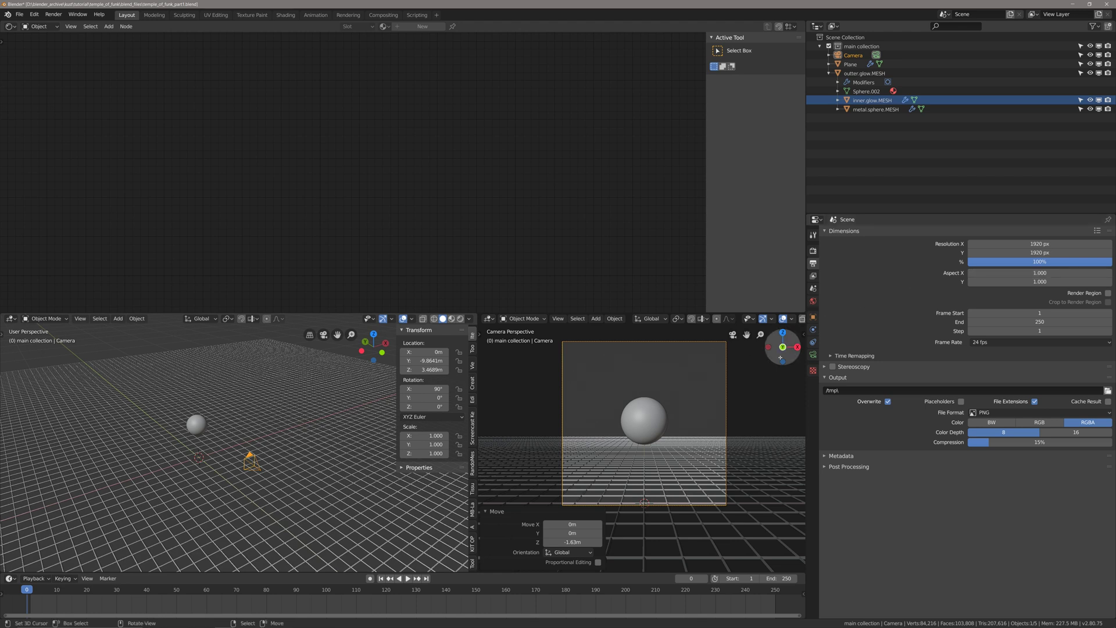
Switch the camera view to rendered shading and frame the camera's picture area.
key(z)
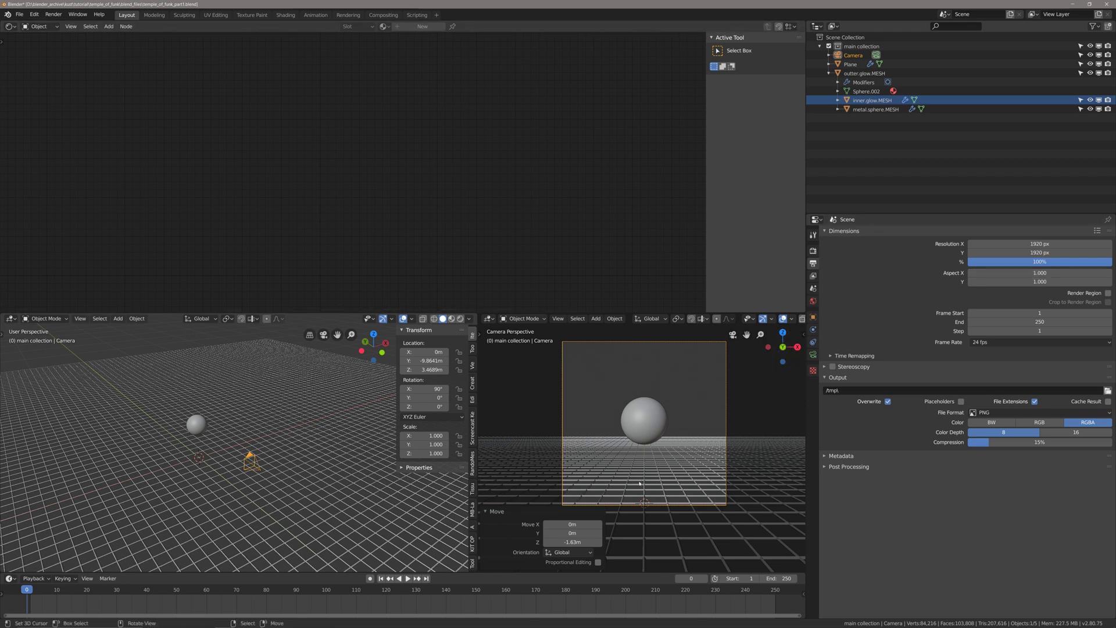
scroll(687, 446, up, 2)
shift+scroll(687, 446, up, 1)
shift+middle_drag(688, 446, 693, 445)
scroll(690, 445, up, 1)
scroll(694, 445, down, 1)
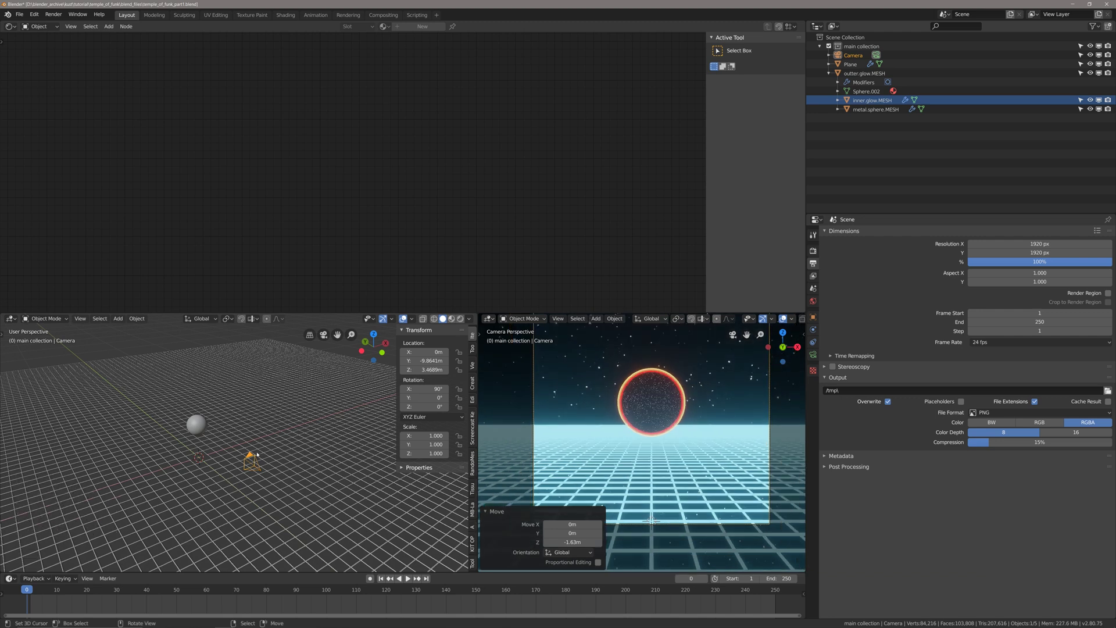
Raise the camera by about 0.35 m along Z.
key(g)
key(z)
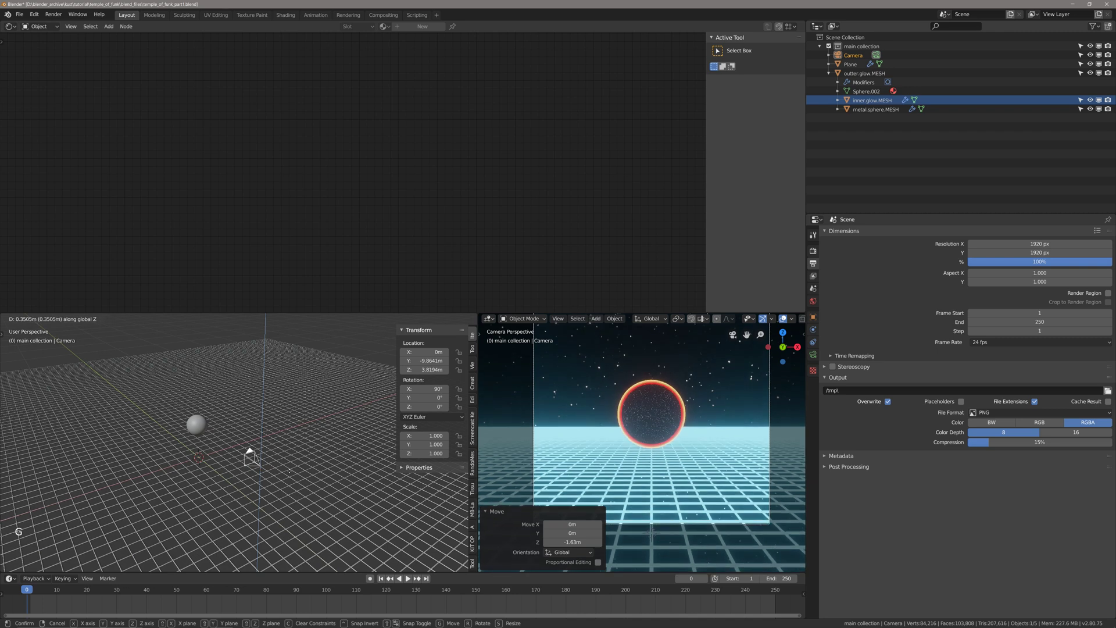
click(290, 471)
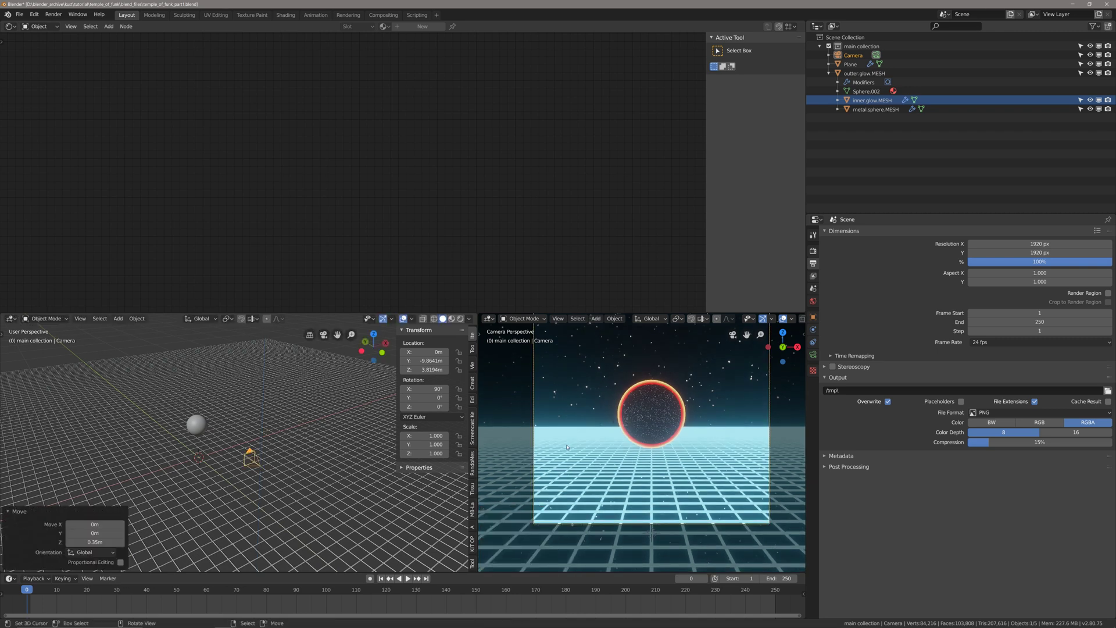
shift+middle_drag(265, 451, 277, 449)
scroll(642, 460, up, 2)
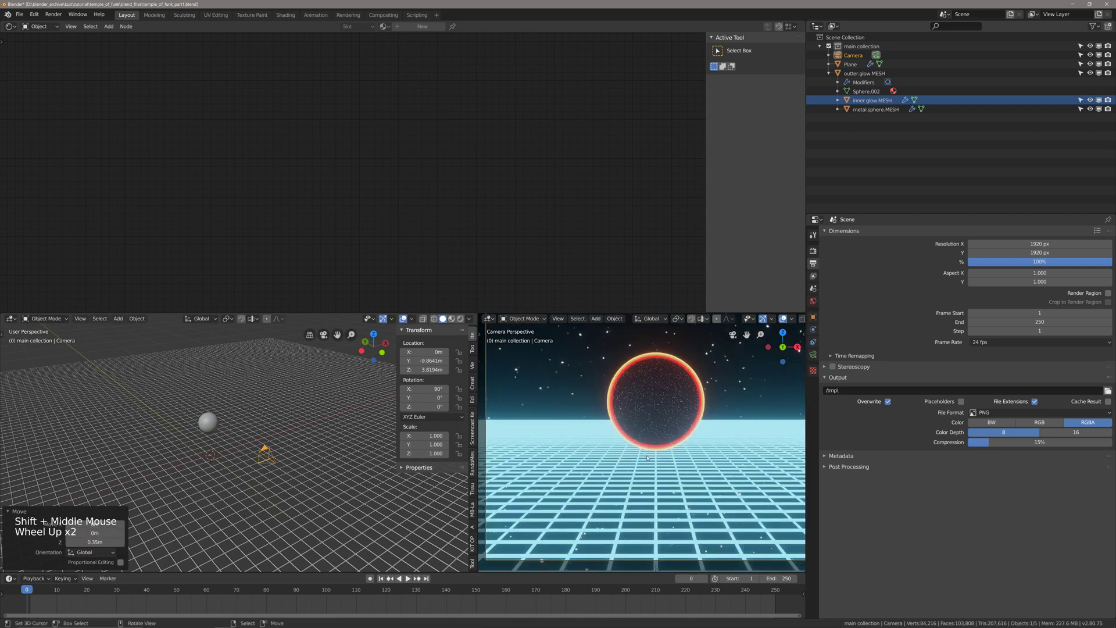